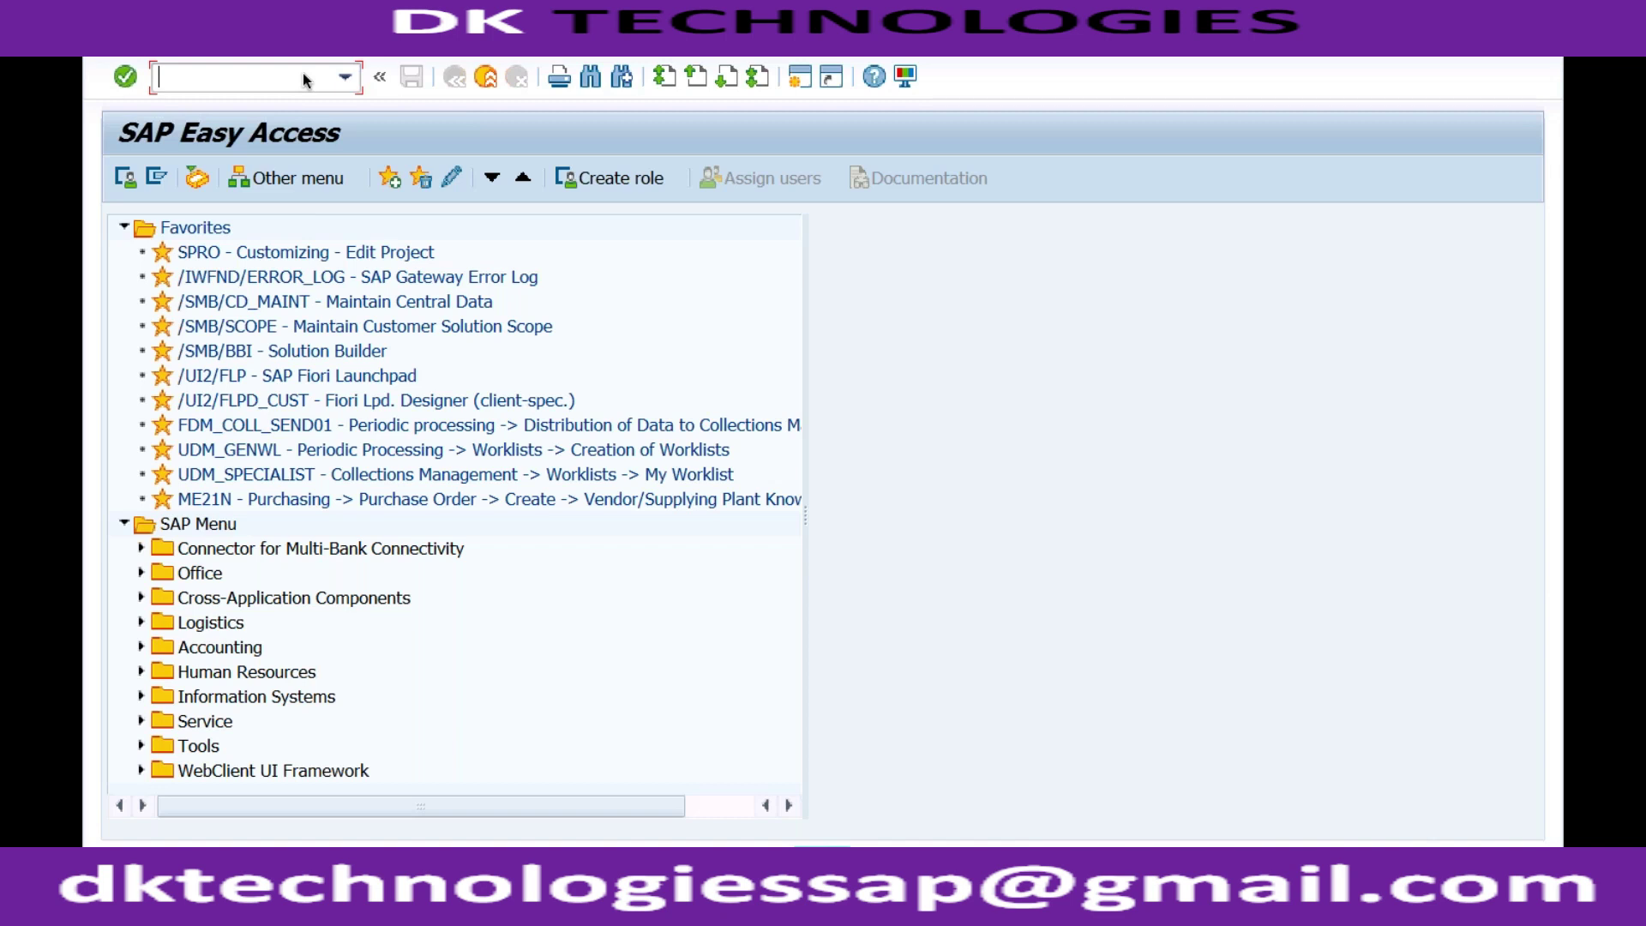
Start transaction MM01 to create a material and enter TRADING_GOODS as the material number.
{"action": "type", "text": "mm01"}
{"action": "key", "text": "Return"}
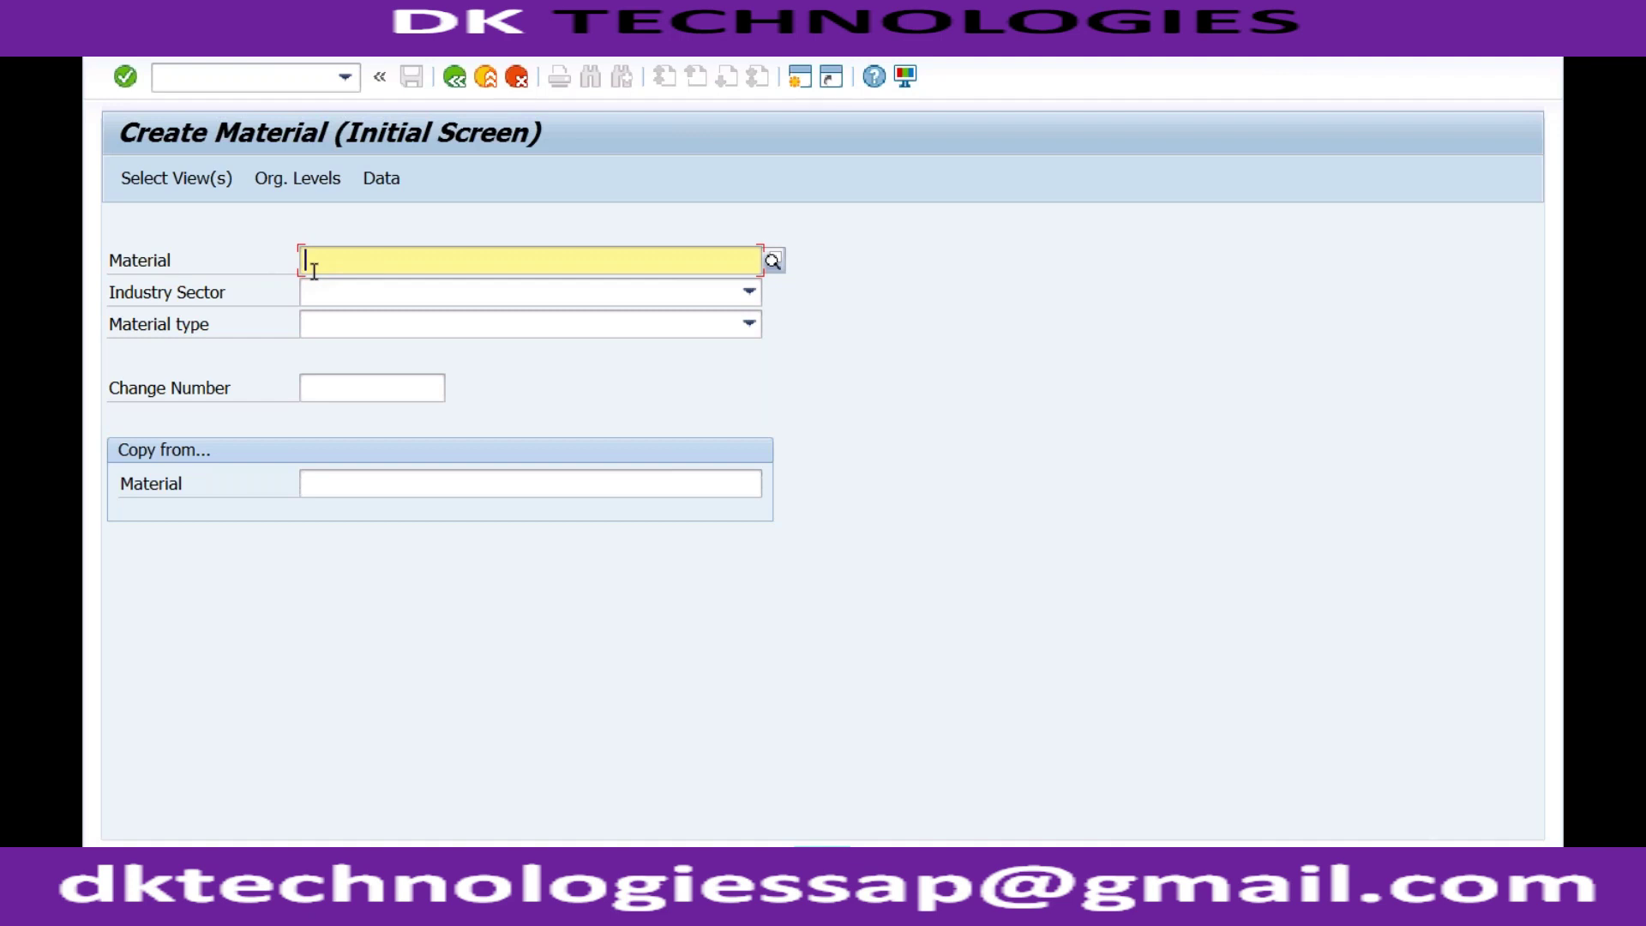
{"action": "type", "text": "TRADING_"}
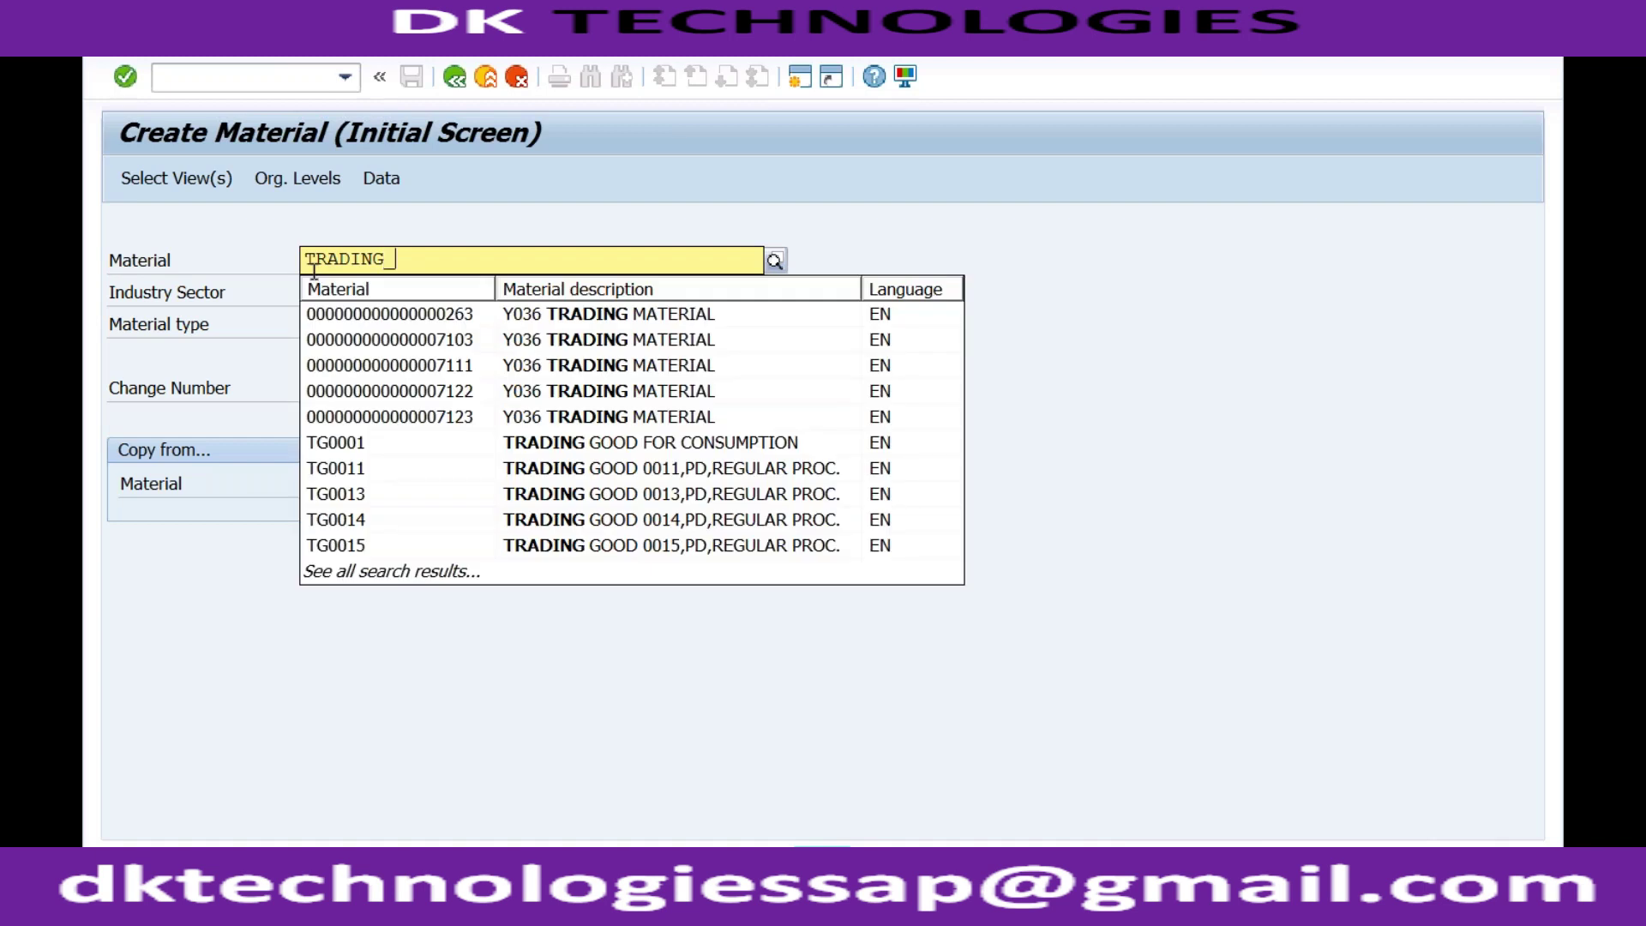
{"action": "type", "text": " GOODS"}
{"action": "key", "text": "Tab"}
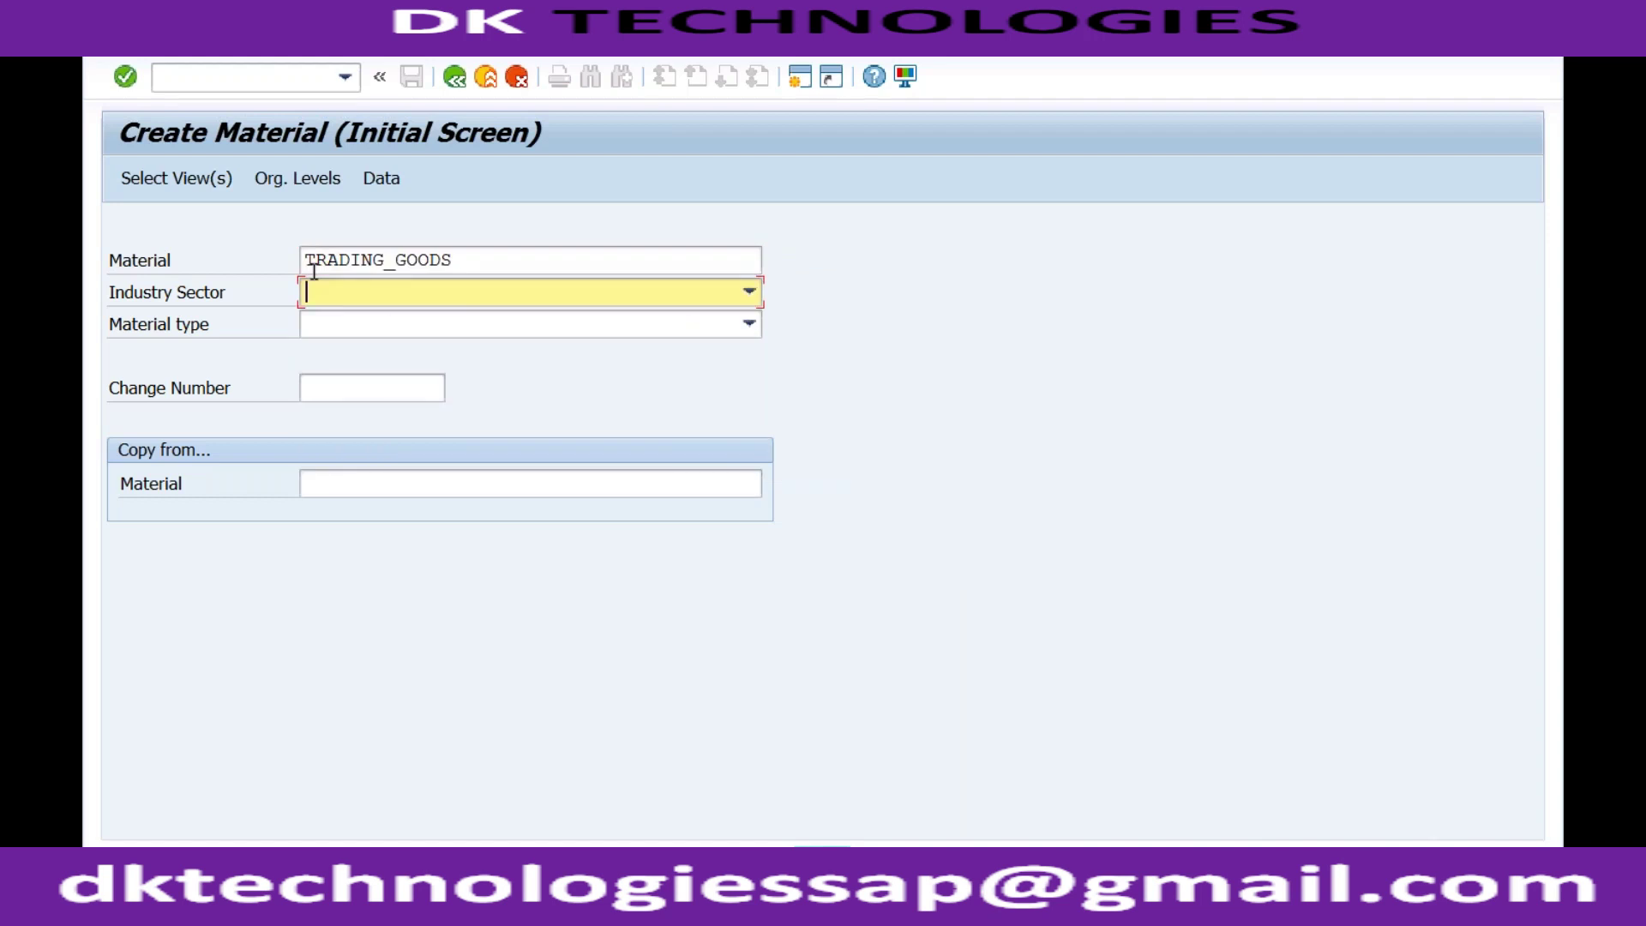
Set the industry sector to Chemical industry and the material type to HAWA Trading Goods, and proceed to view selection.
{"action": "left_click", "coordinate": [383, 295]}
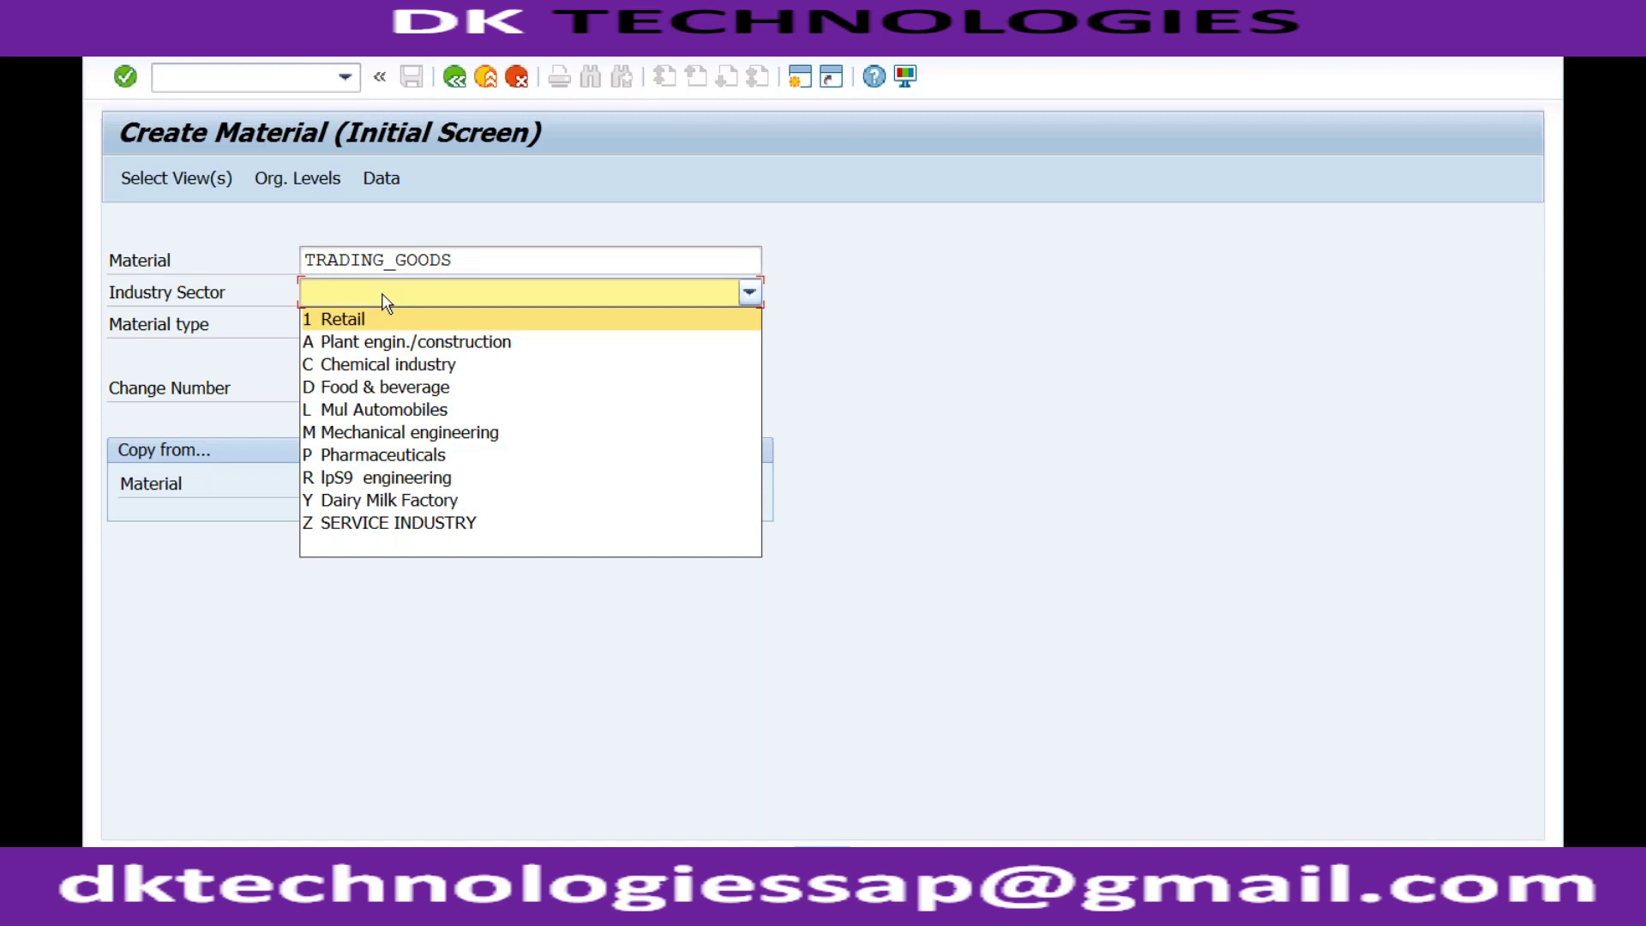
{"action": "left_click", "coordinate": [370, 364]}
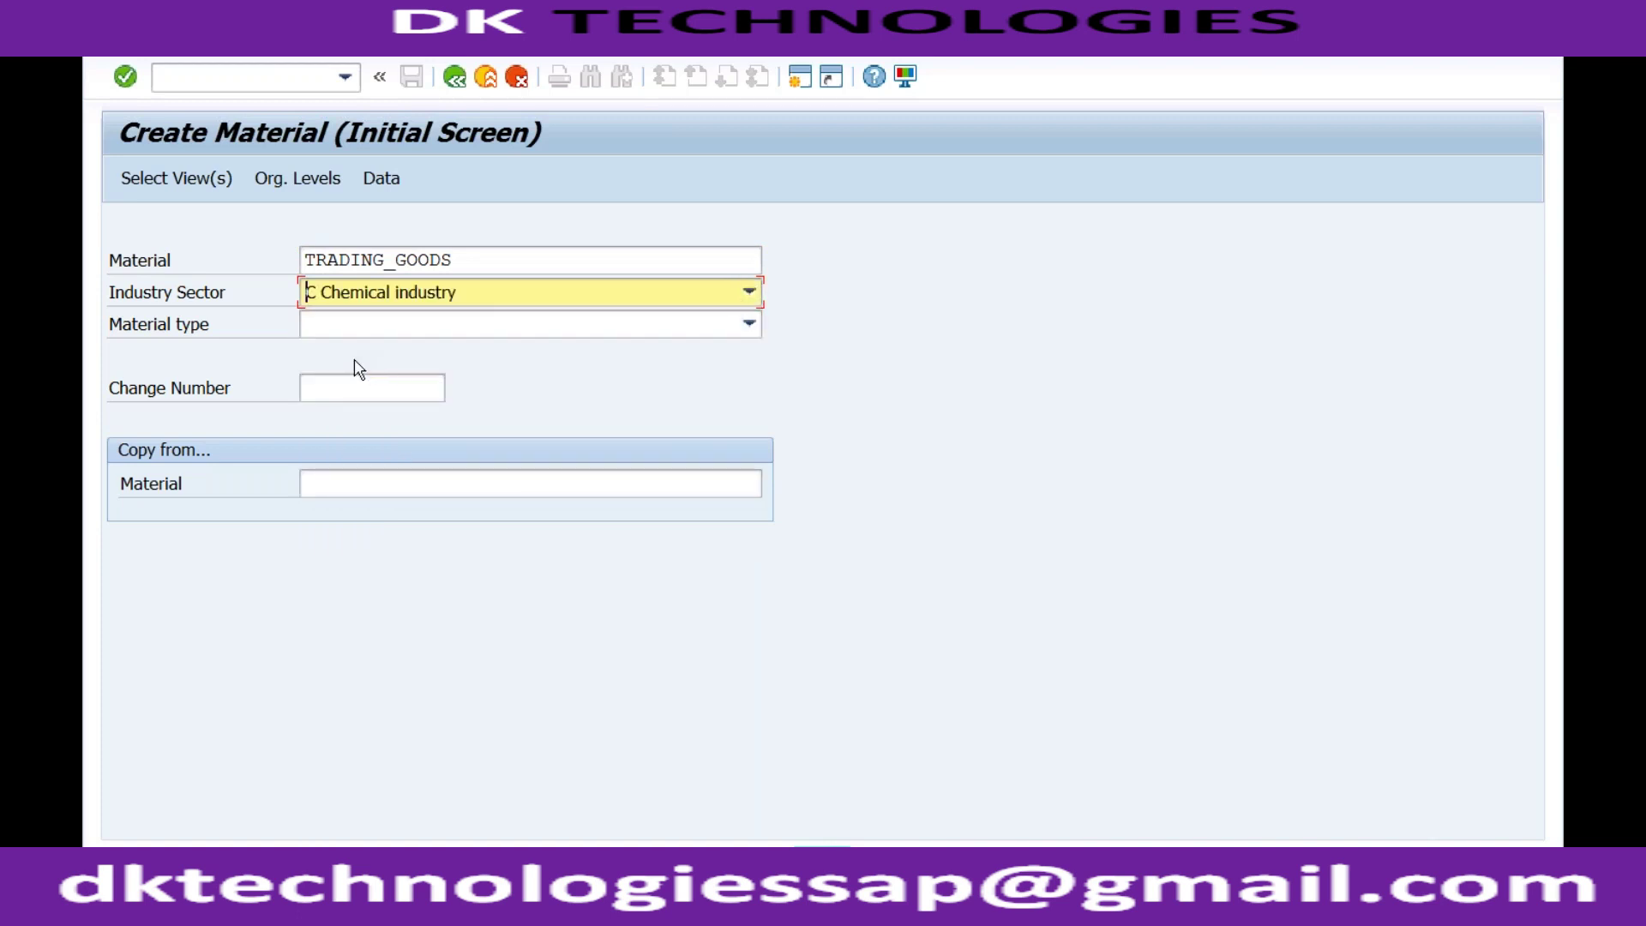
{"action": "left_click", "coordinate": [334, 333]}
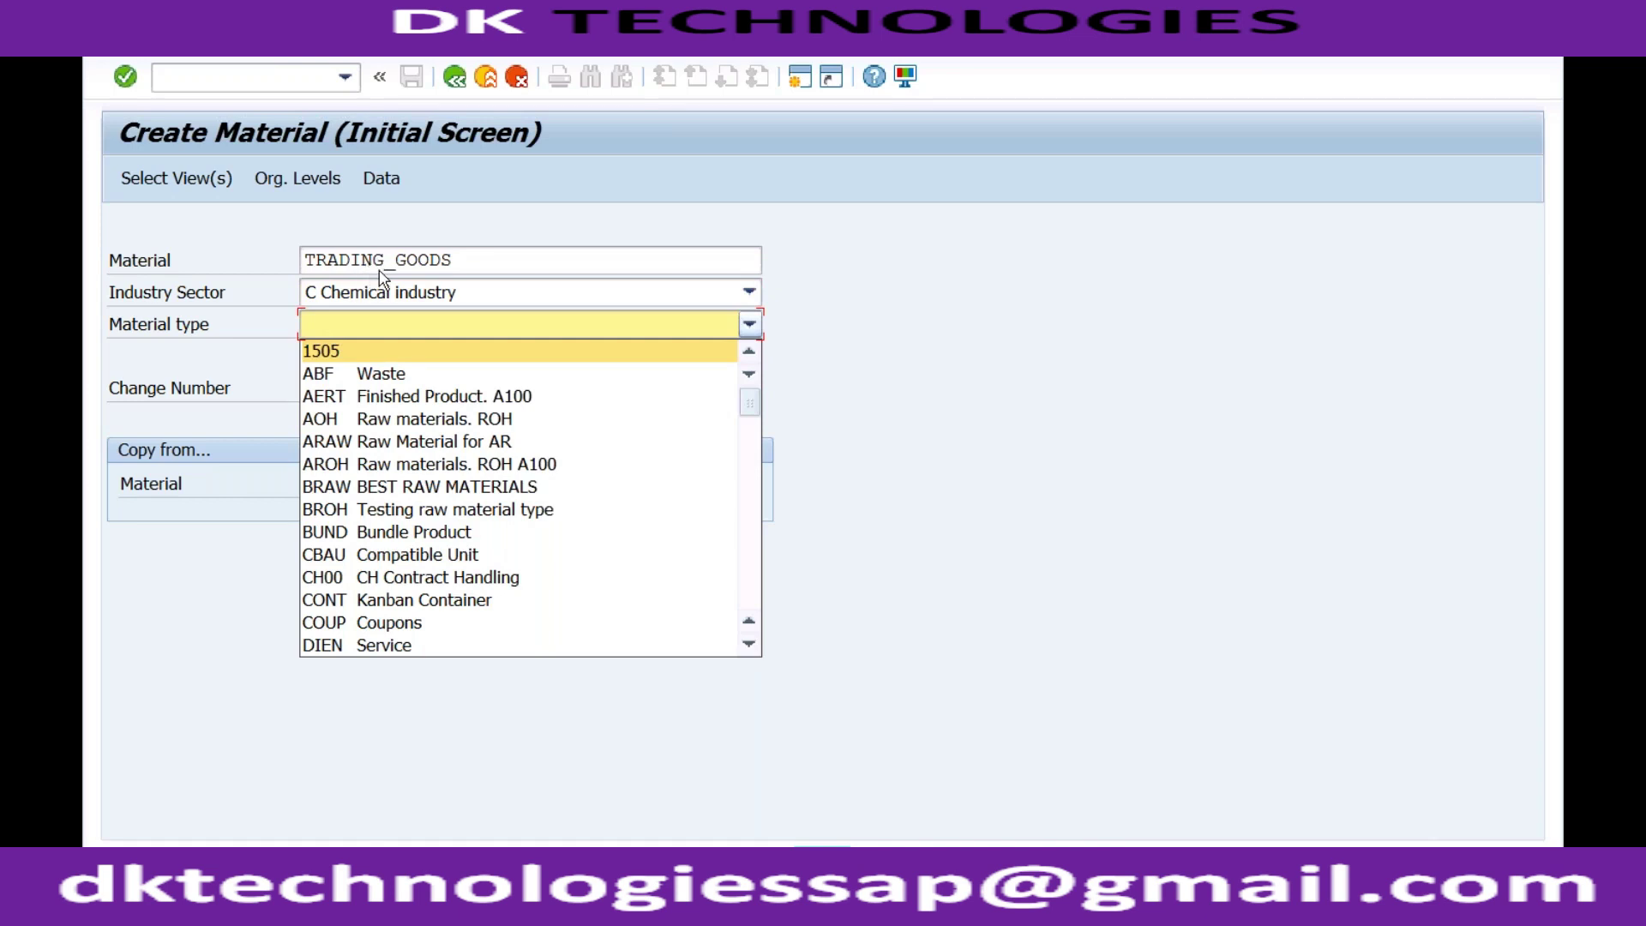
{"action": "left_click", "coordinate": [748, 472]}
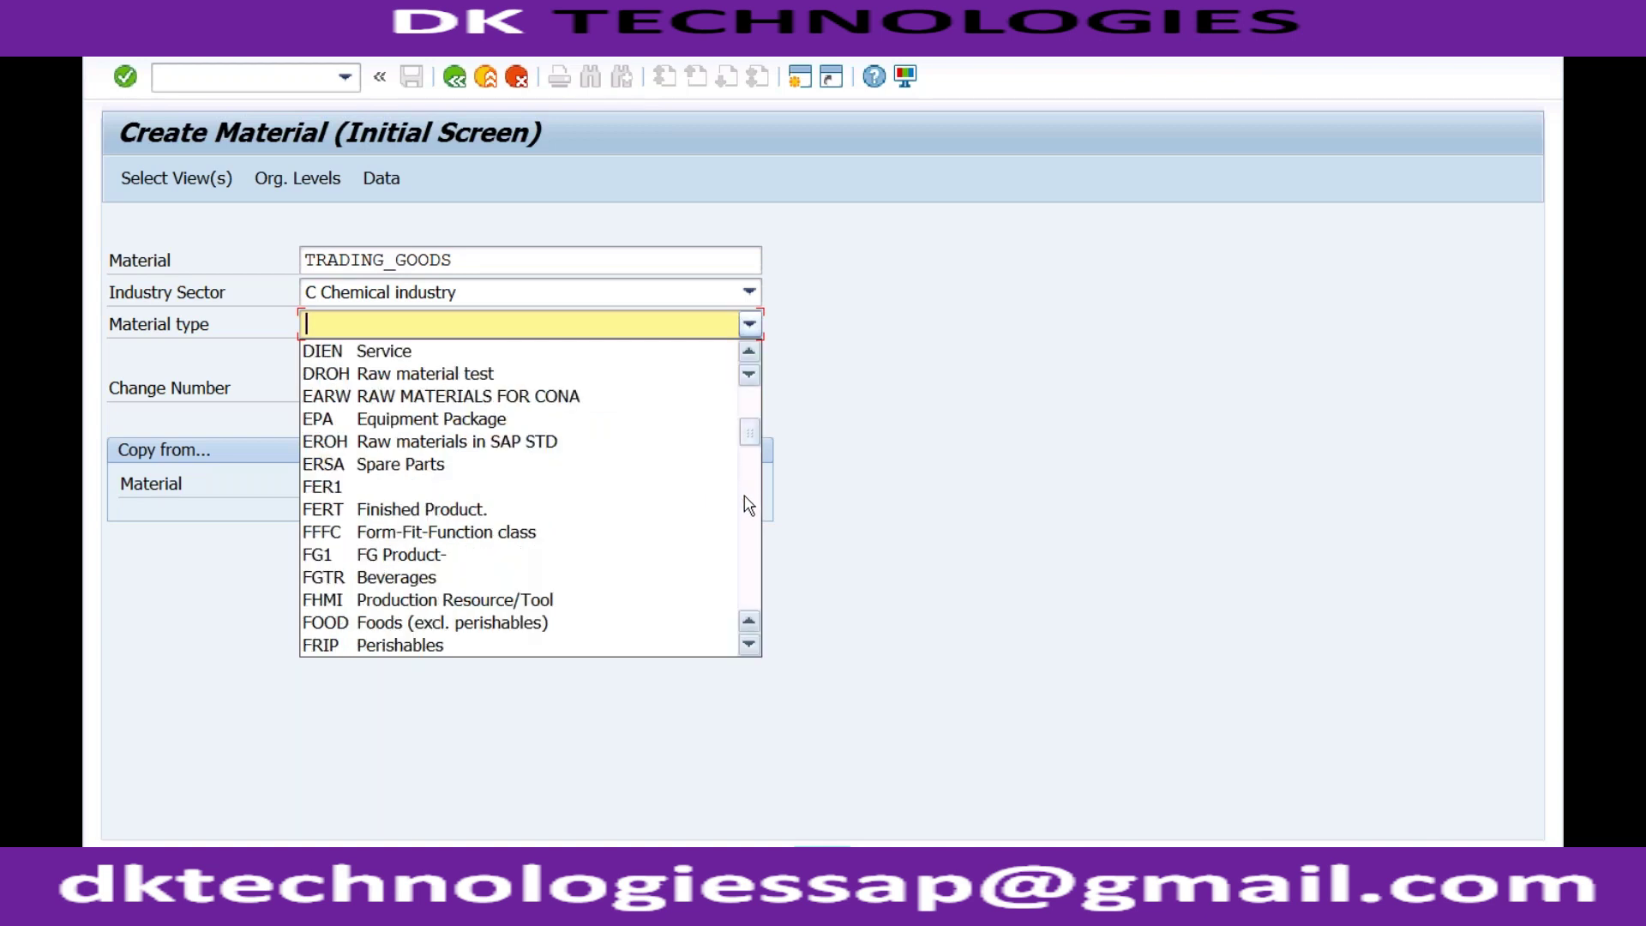
{"action": "left_click", "coordinate": [749, 505]}
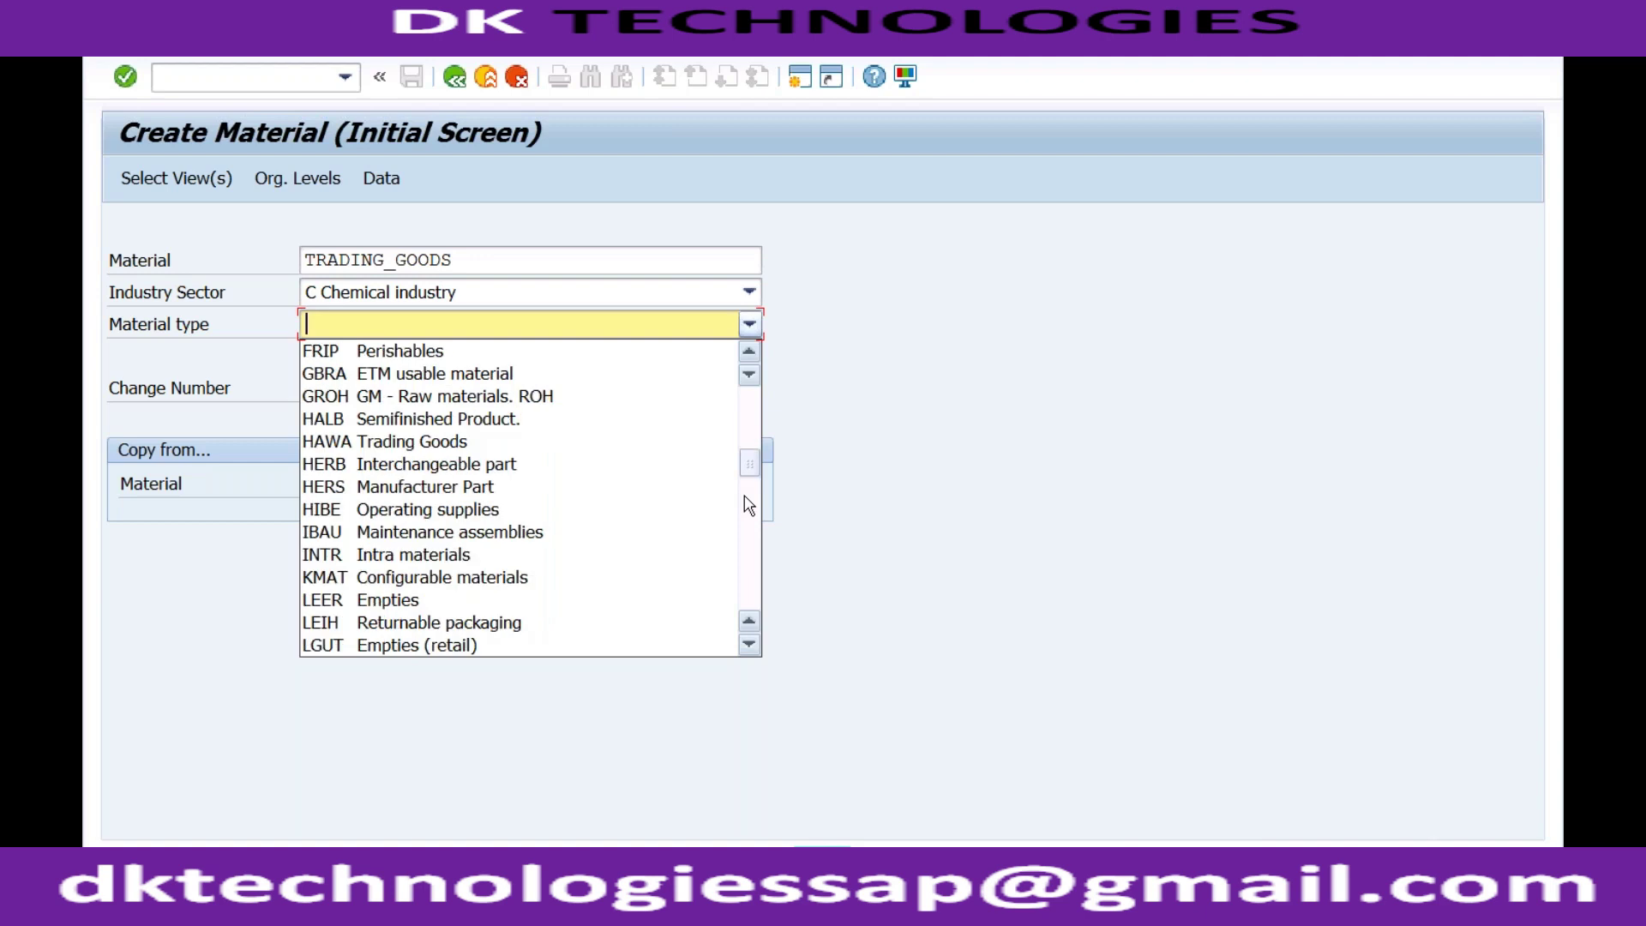
{"action": "left_click", "coordinate": [413, 442]}
{"action": "key", "text": "Return"}
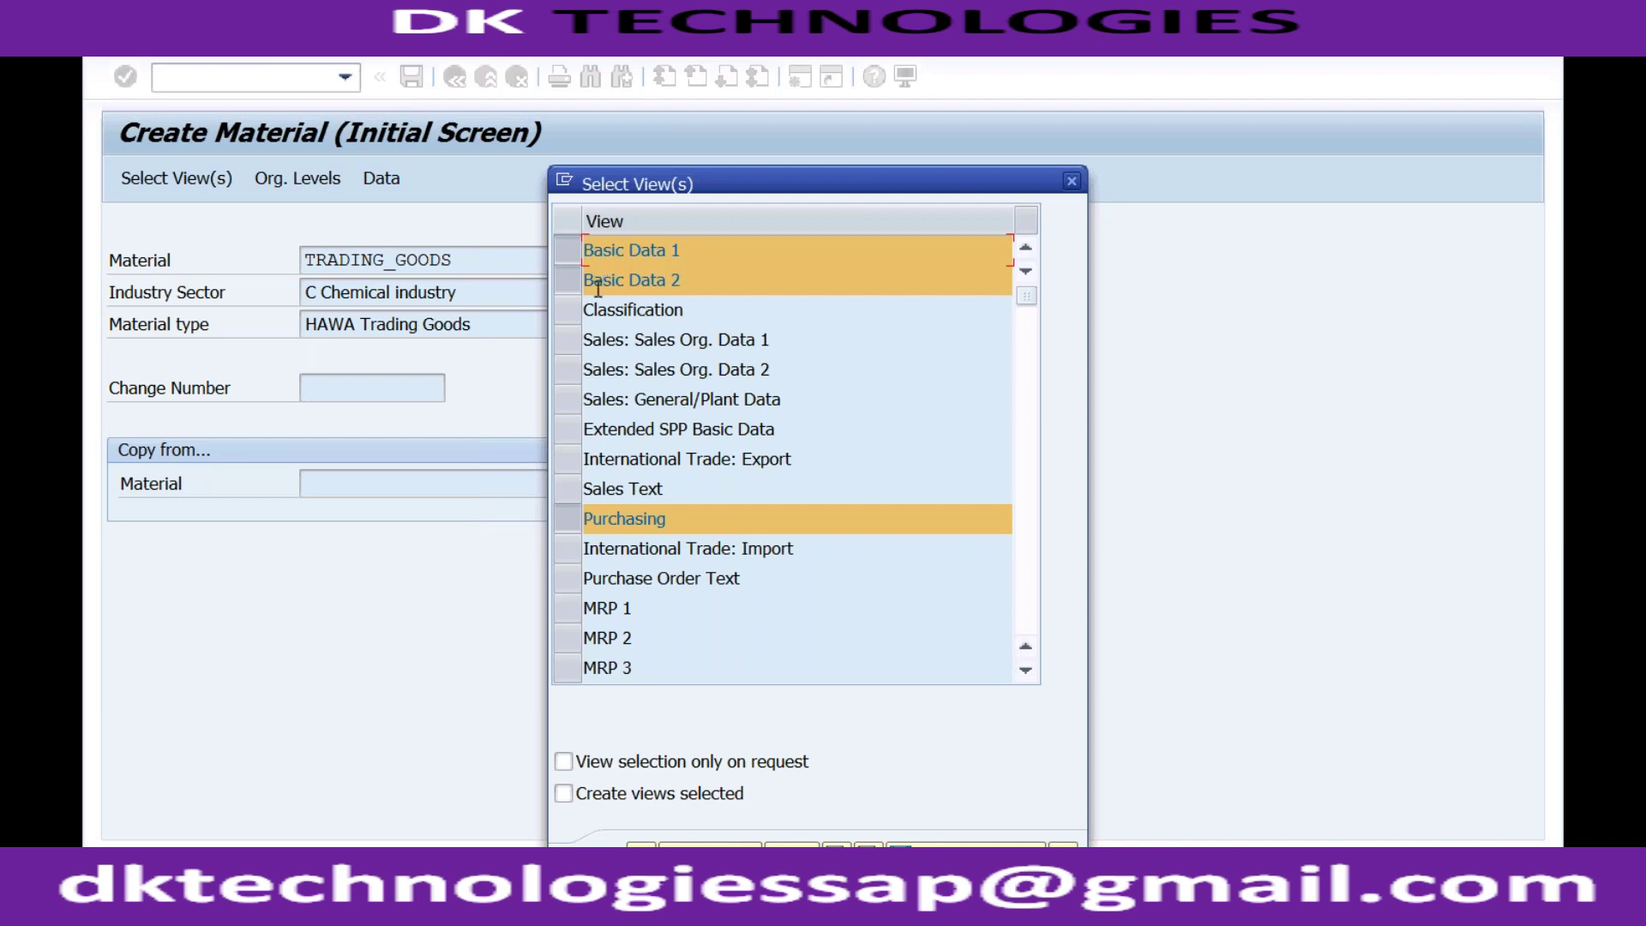
Add the Sales Org. Data 1, Sales Org. Data 2 and Sales: General/Plant Data views to the selection and confirm it.
{"action": "left_click", "coordinate": [574, 346]}
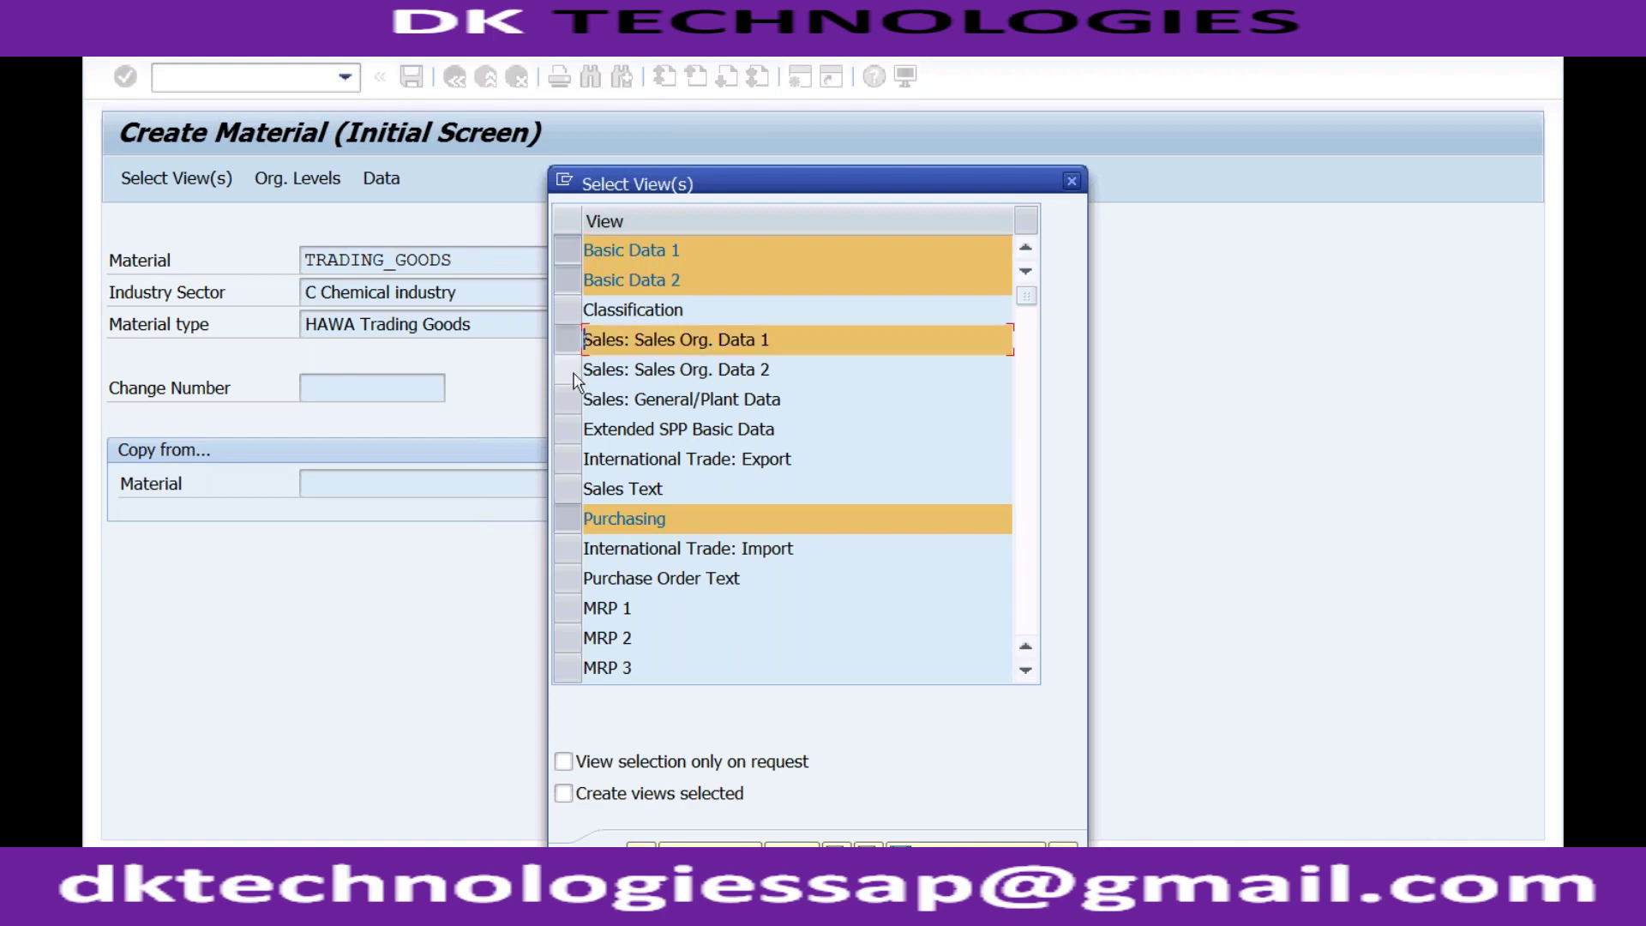
{"action": "left_click", "coordinate": [572, 374]}
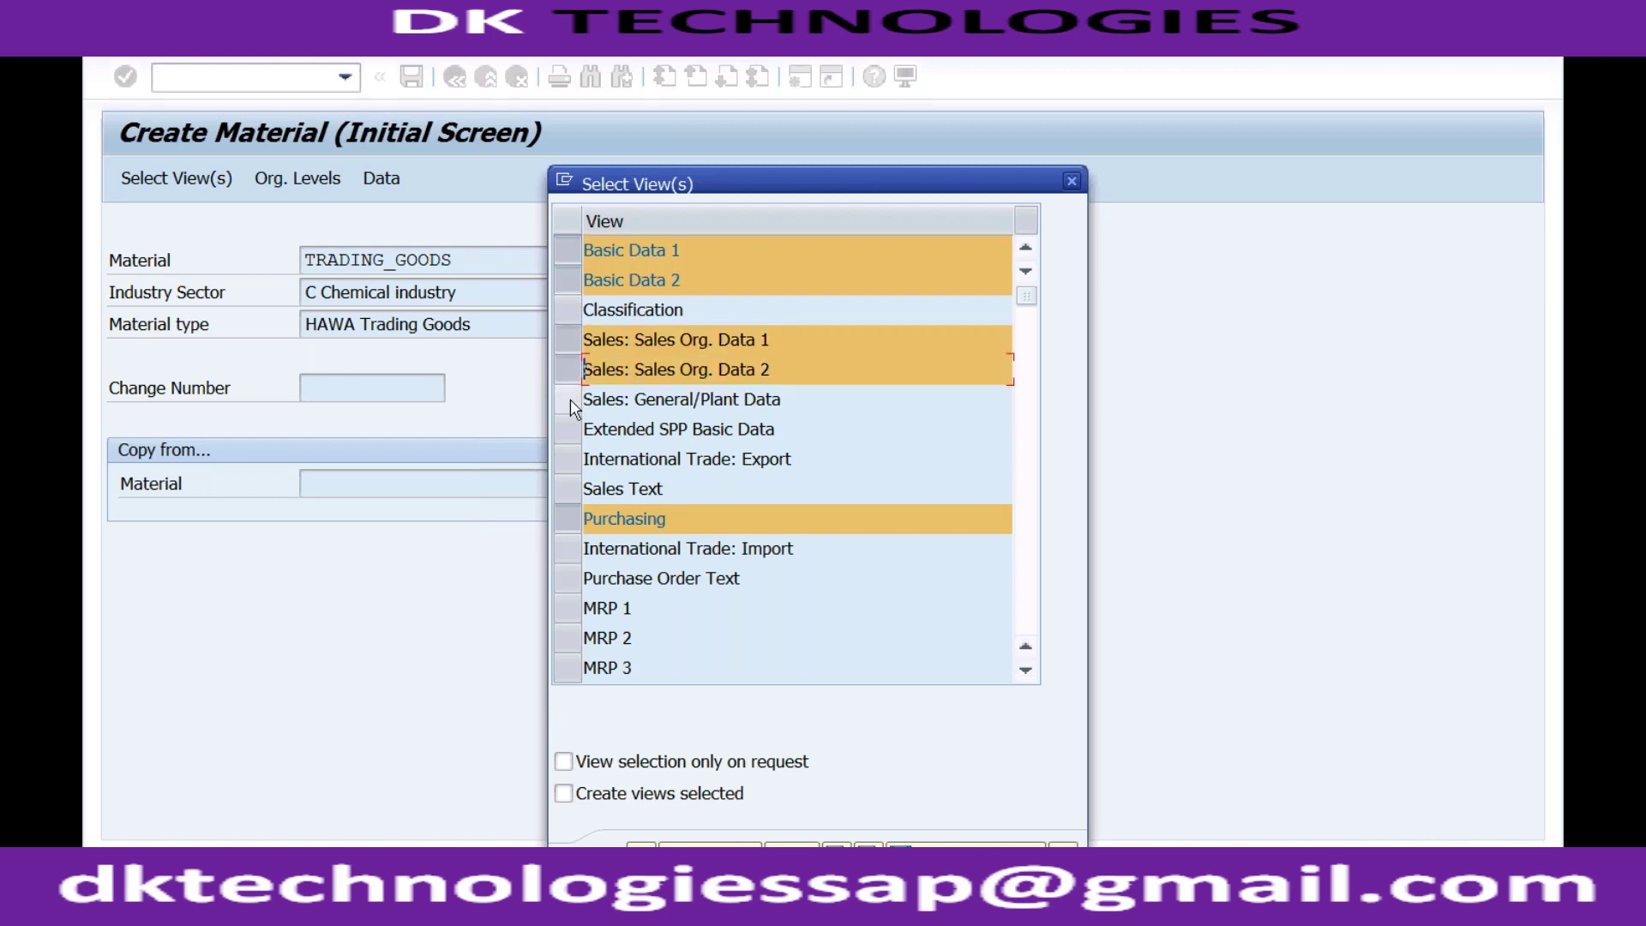
{"action": "left_click", "coordinate": [569, 399]}
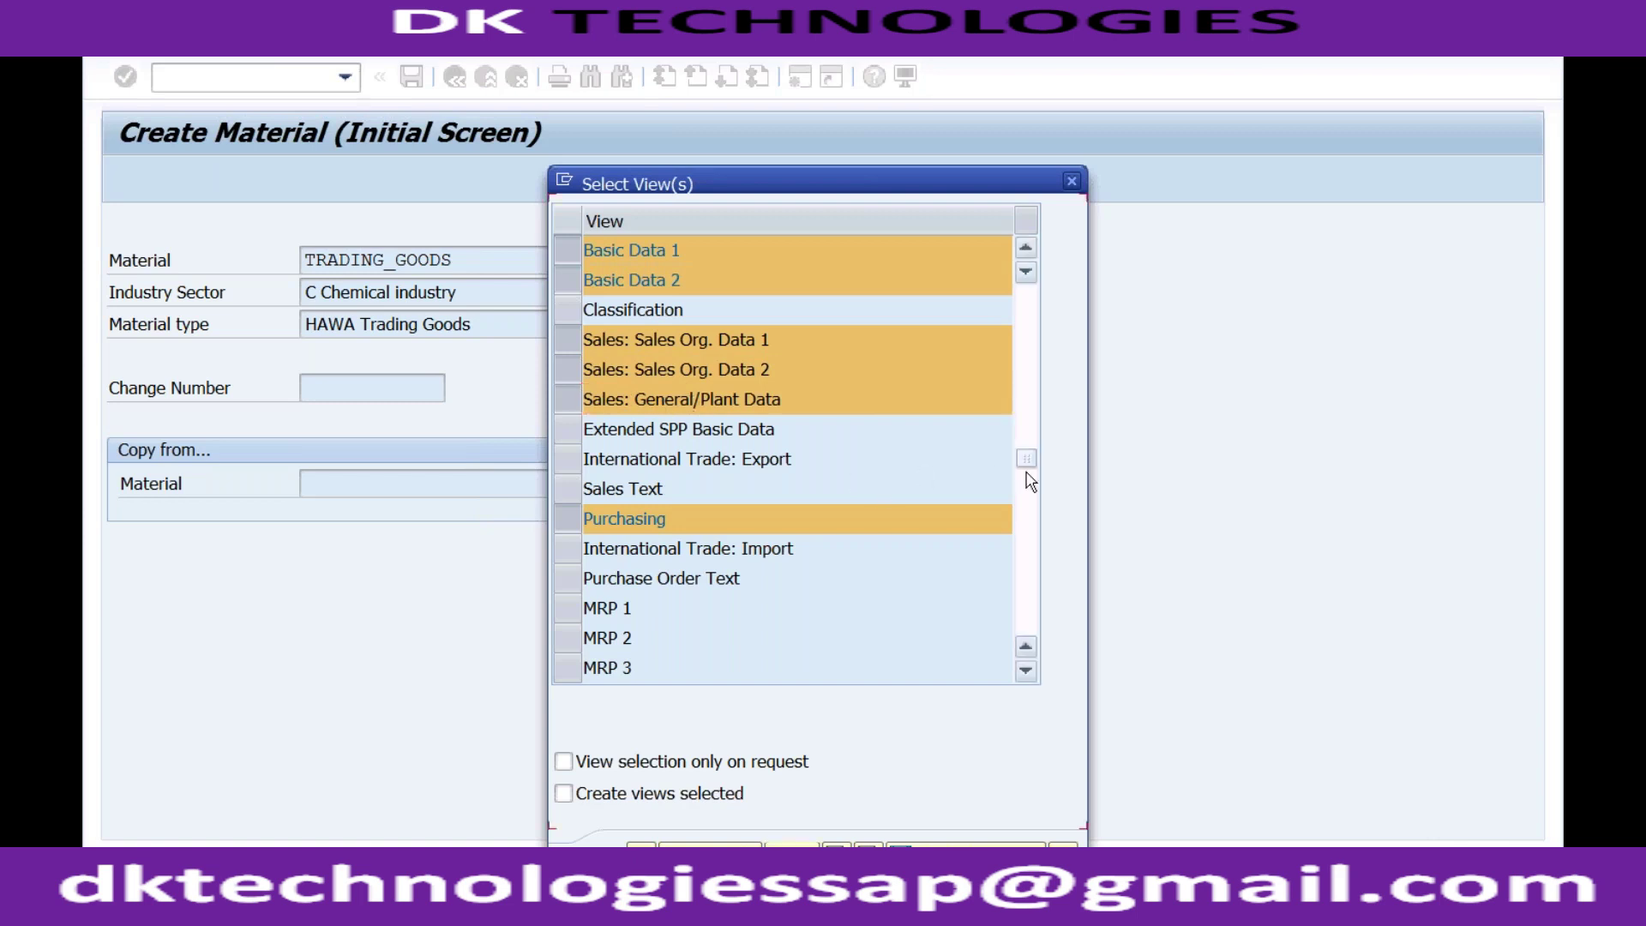
{"action": "scroll", "coordinate": [1026, 474], "scroll_direction": "down", "scroll_amount": 5}
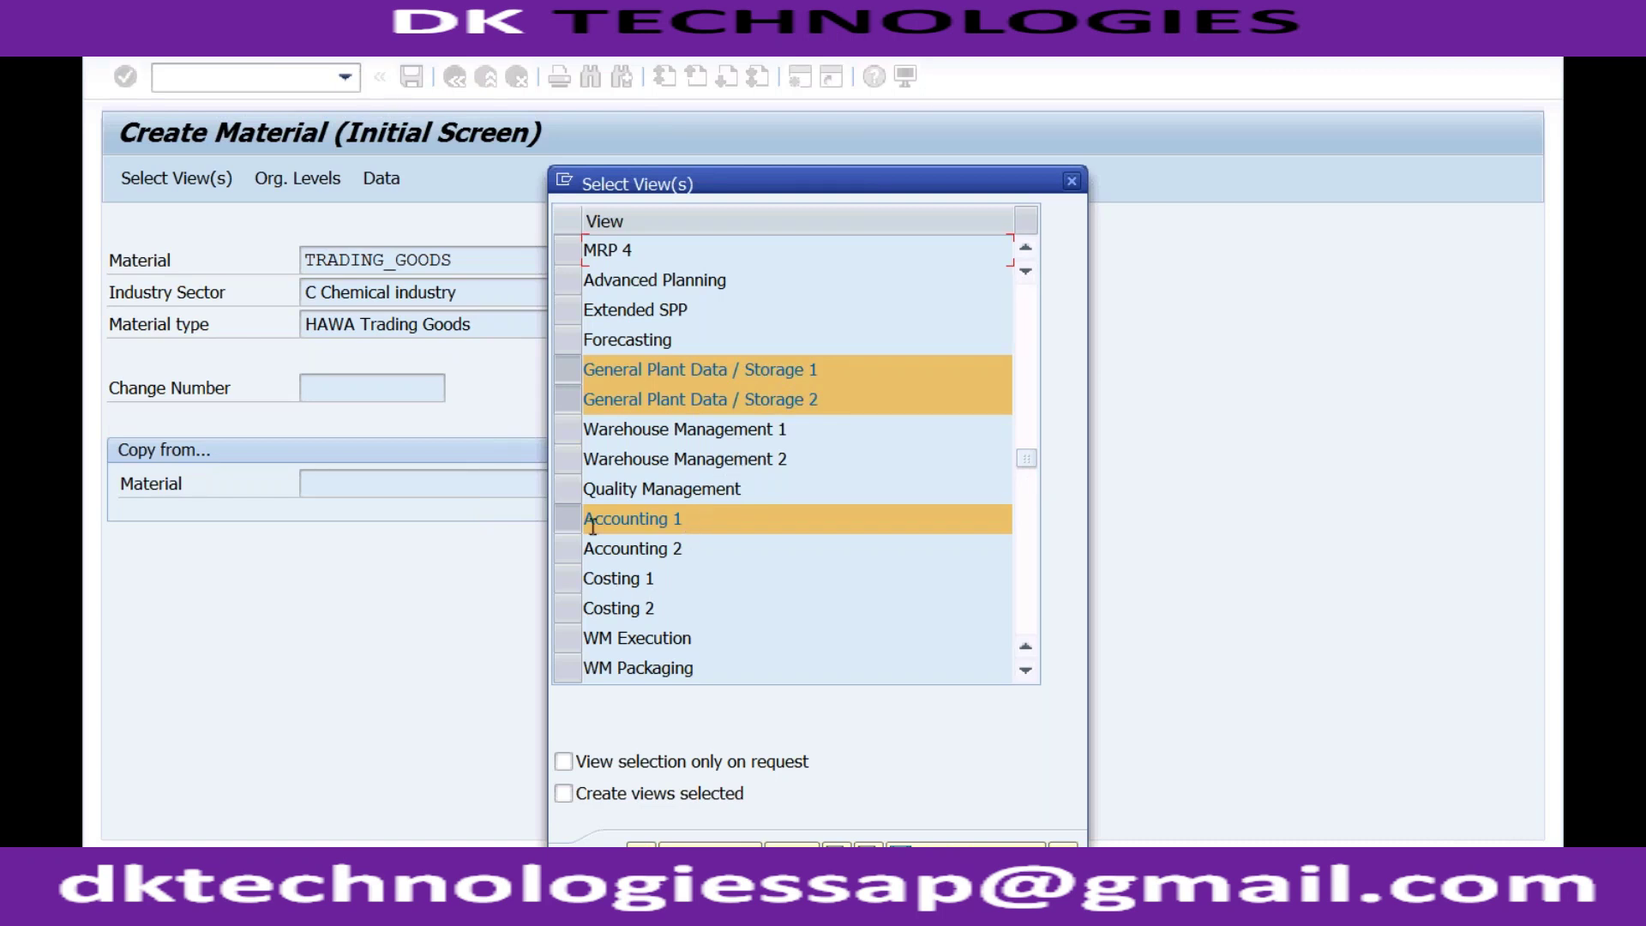
{"action": "left_click", "coordinate": [1026, 360]}
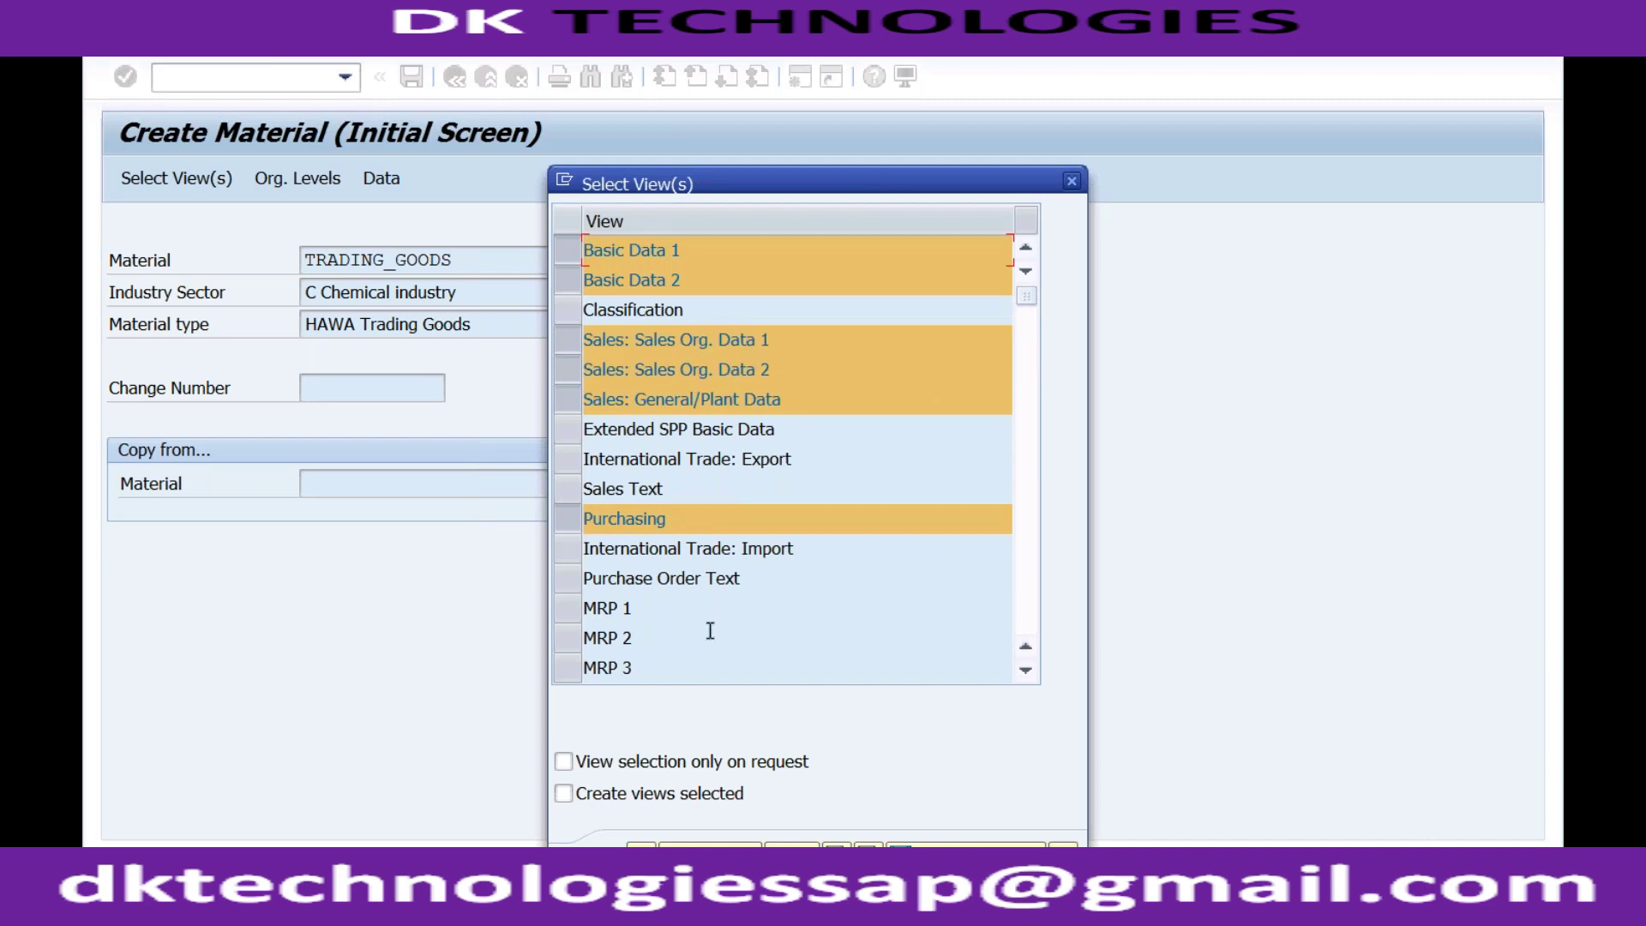
{"action": "left_click", "coordinate": [641, 853]}
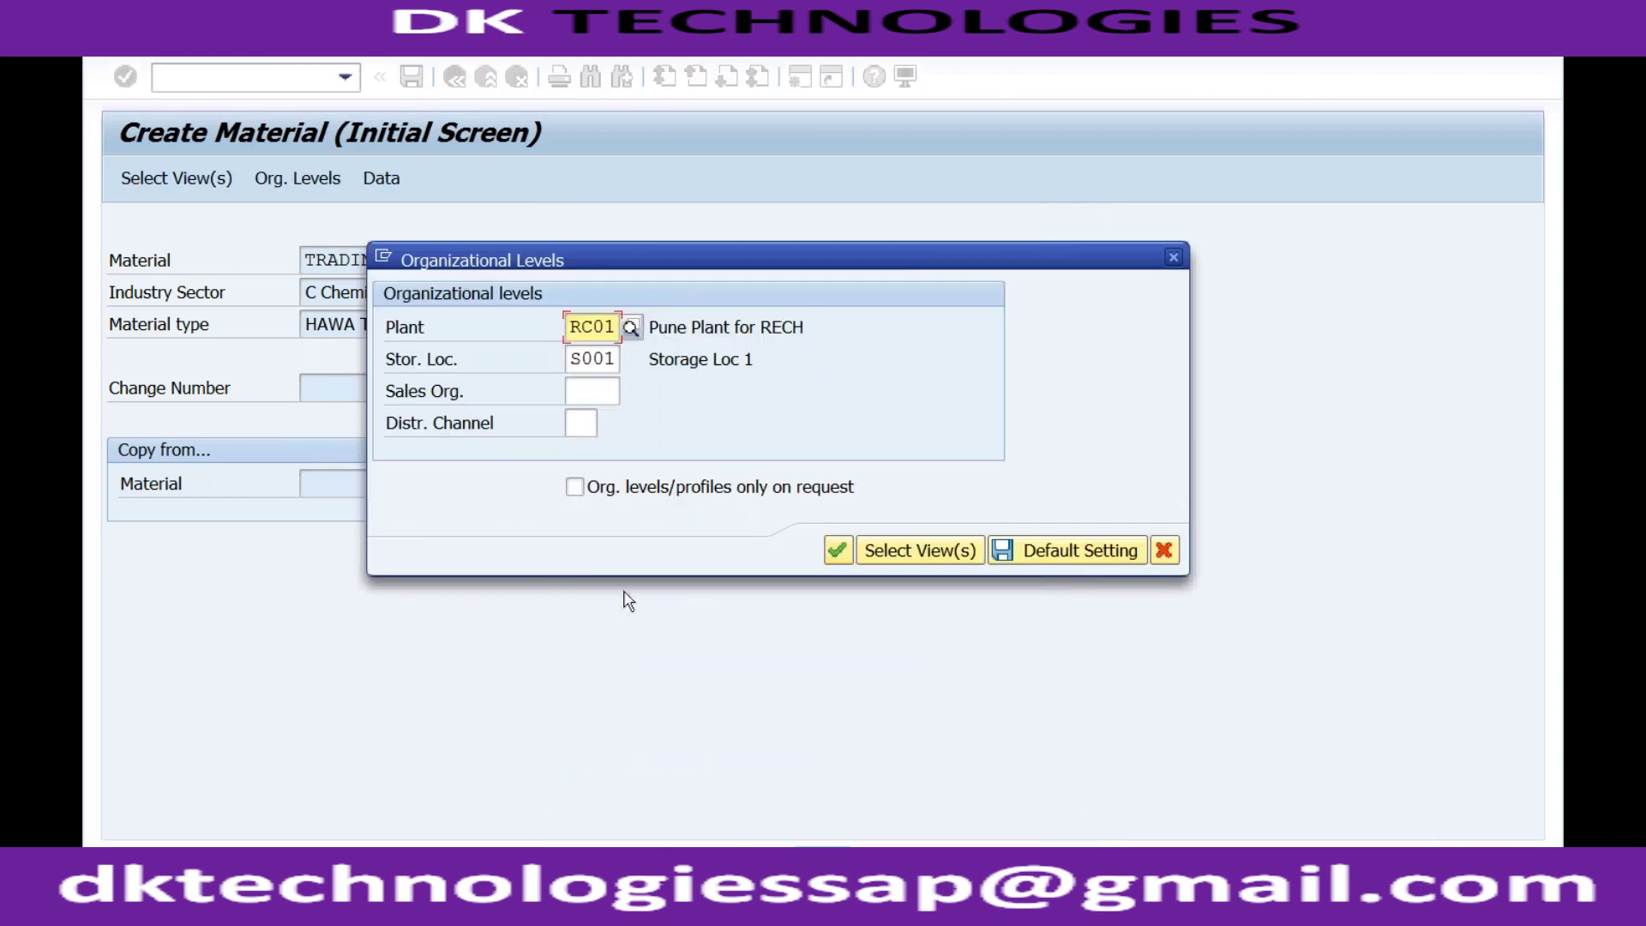
Set the sales organization to RECH in the organizational levels.
{"action": "left_click", "coordinate": [592, 358]}
{"action": "left_click", "coordinate": [590, 391]}
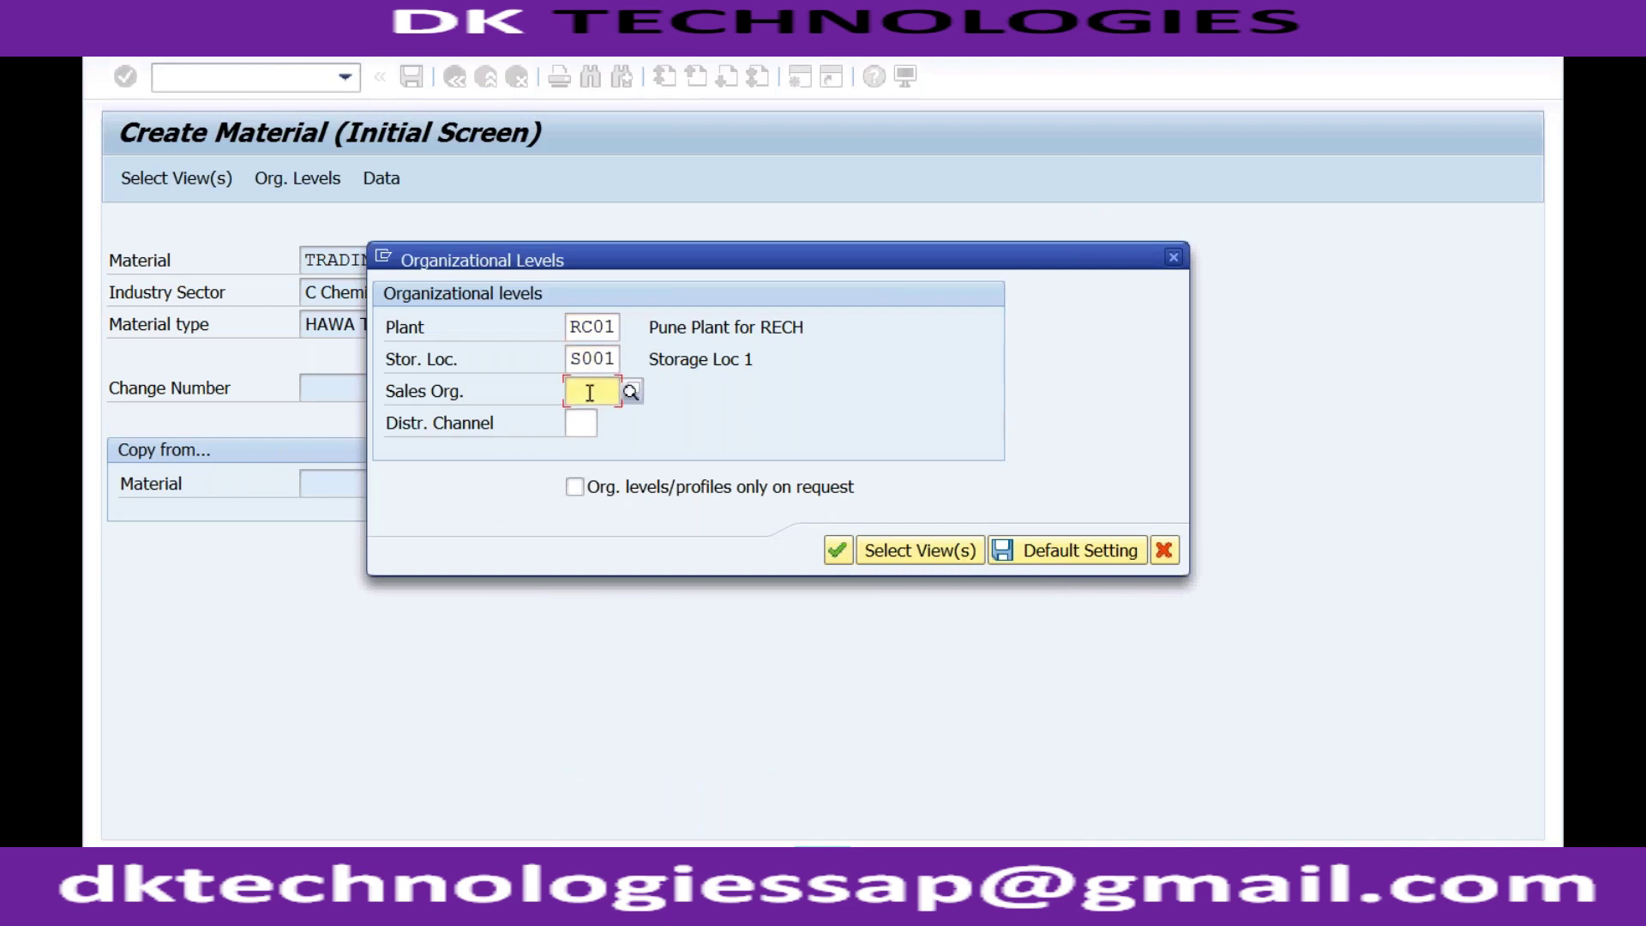
{"action": "left_click", "coordinate": [580, 422]}
{"action": "left_click", "coordinate": [583, 382]}
{"action": "type", "text": "r"}
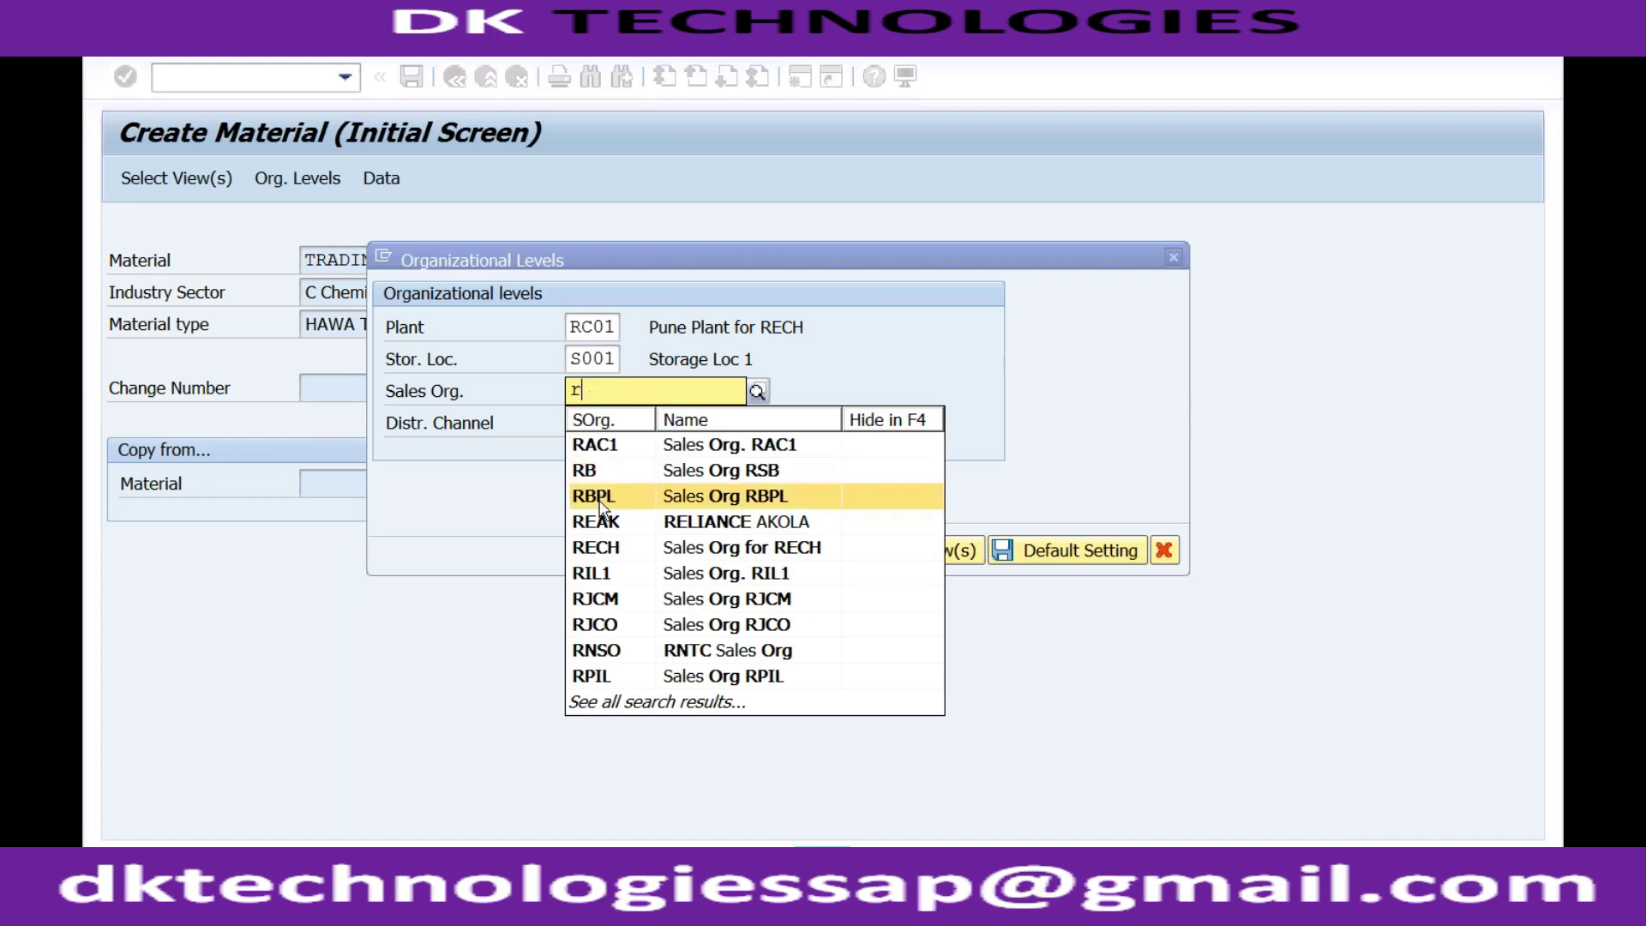
{"action": "left_click", "coordinate": [597, 547]}
Choose distribution channel 02 for sales organization RECH from the possible entries and confirm the organizational levels.
{"action": "left_click", "coordinate": [580, 431]}
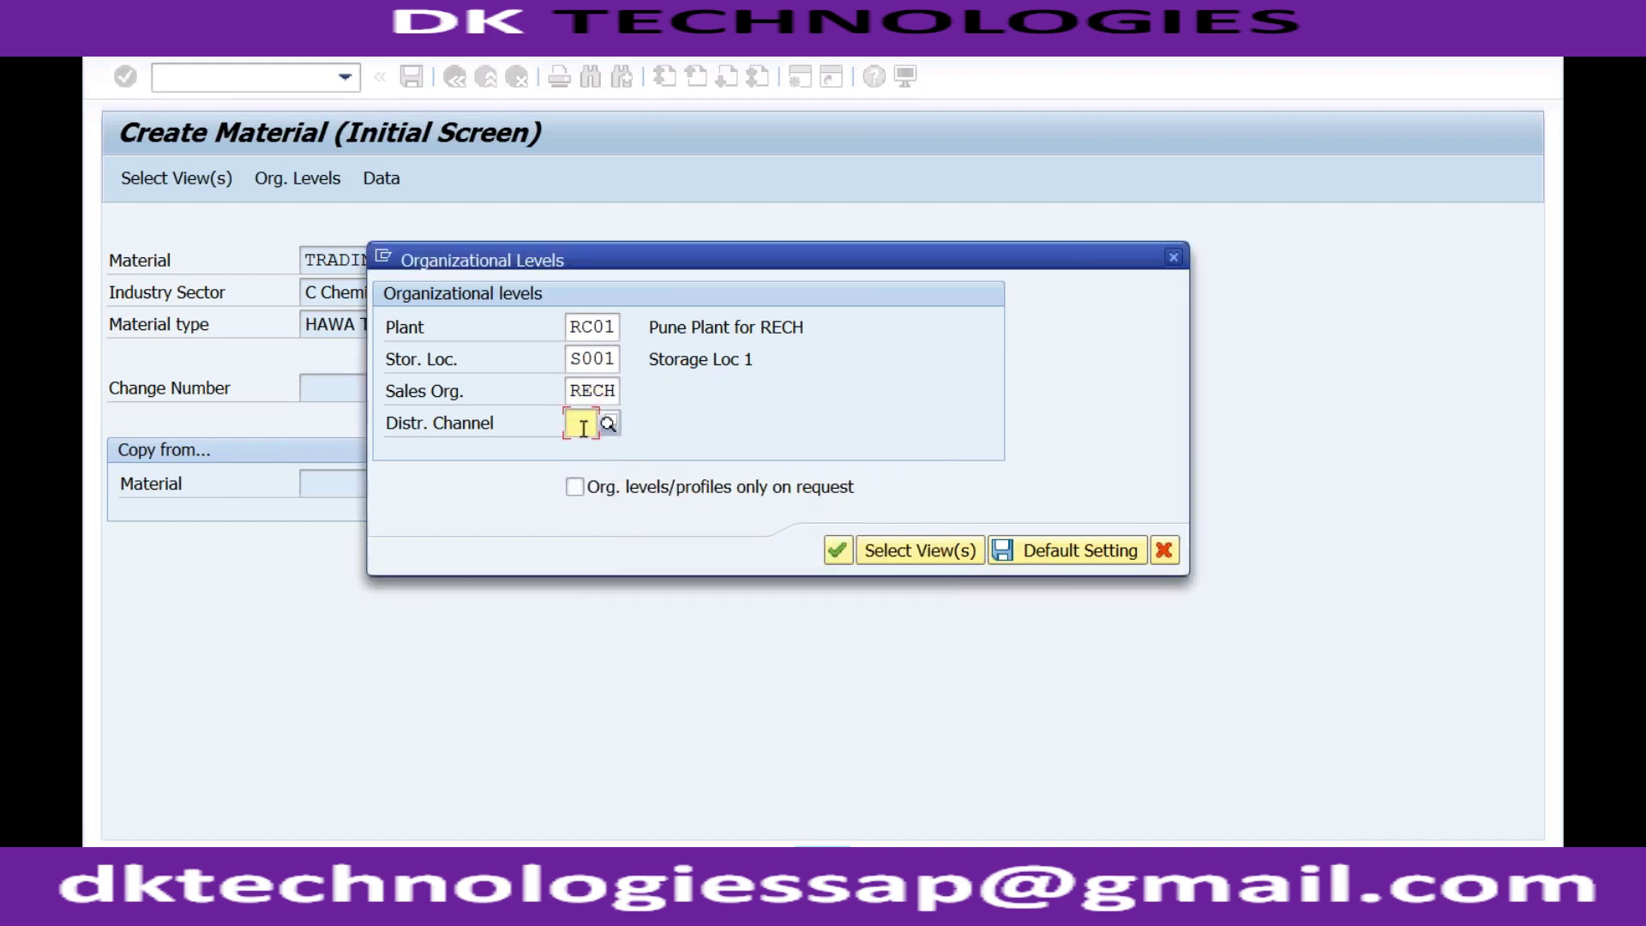
{"action": "left_click", "coordinate": [613, 425]}
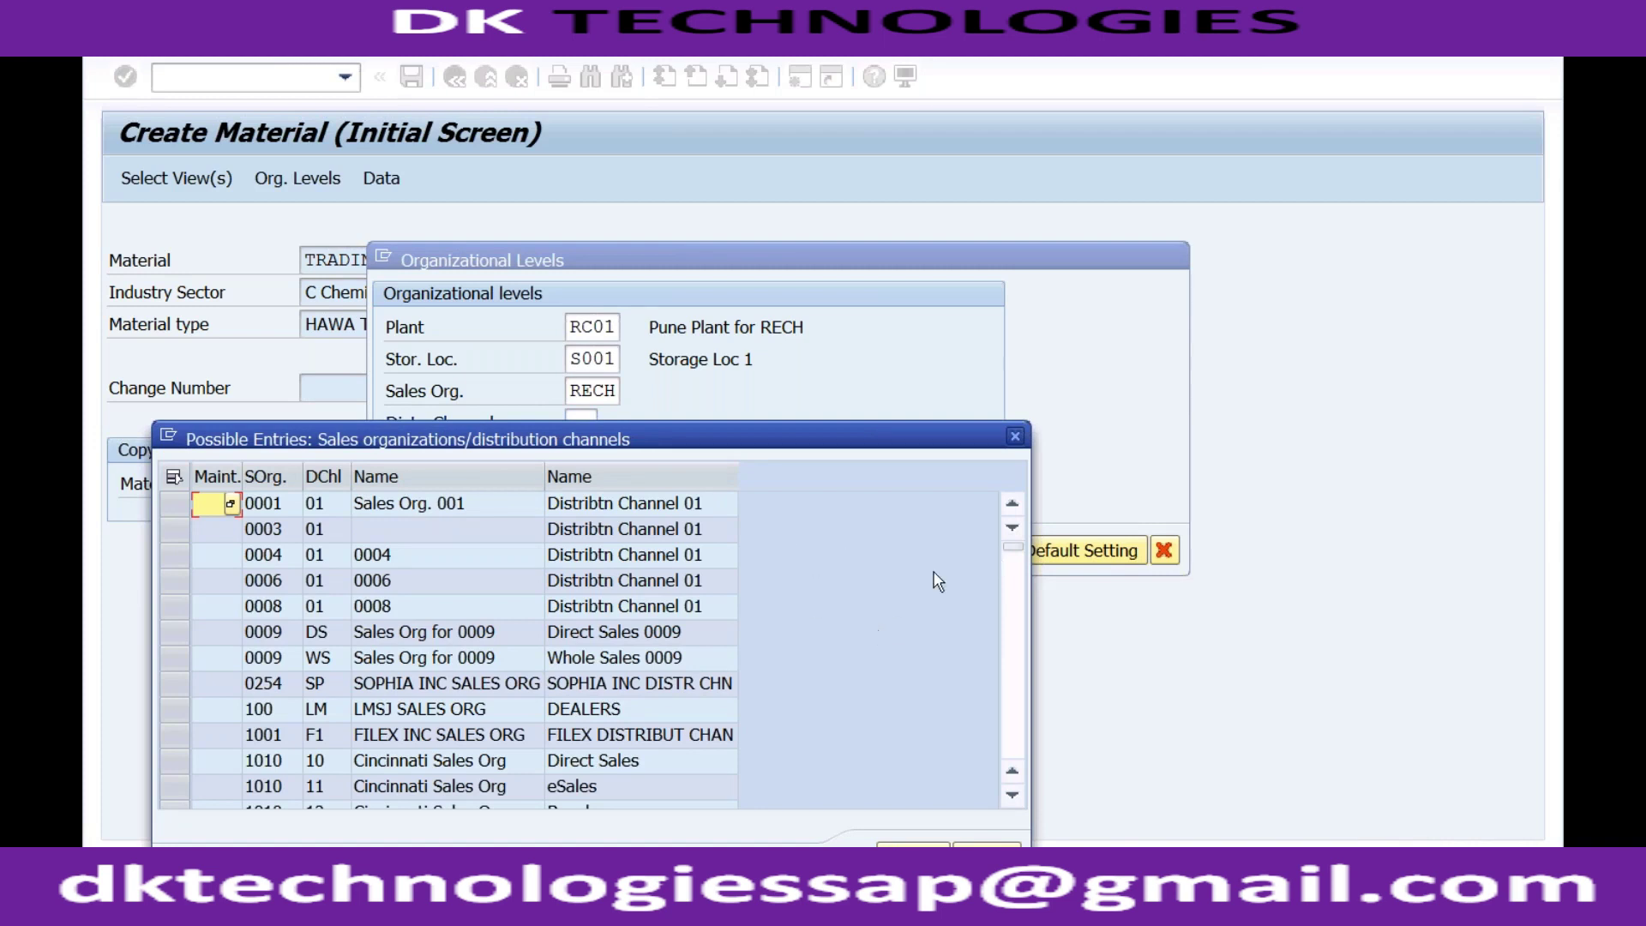
{"action": "left_click_drag", "start_coordinate": [1017, 553], "coordinate": [1014, 683]}
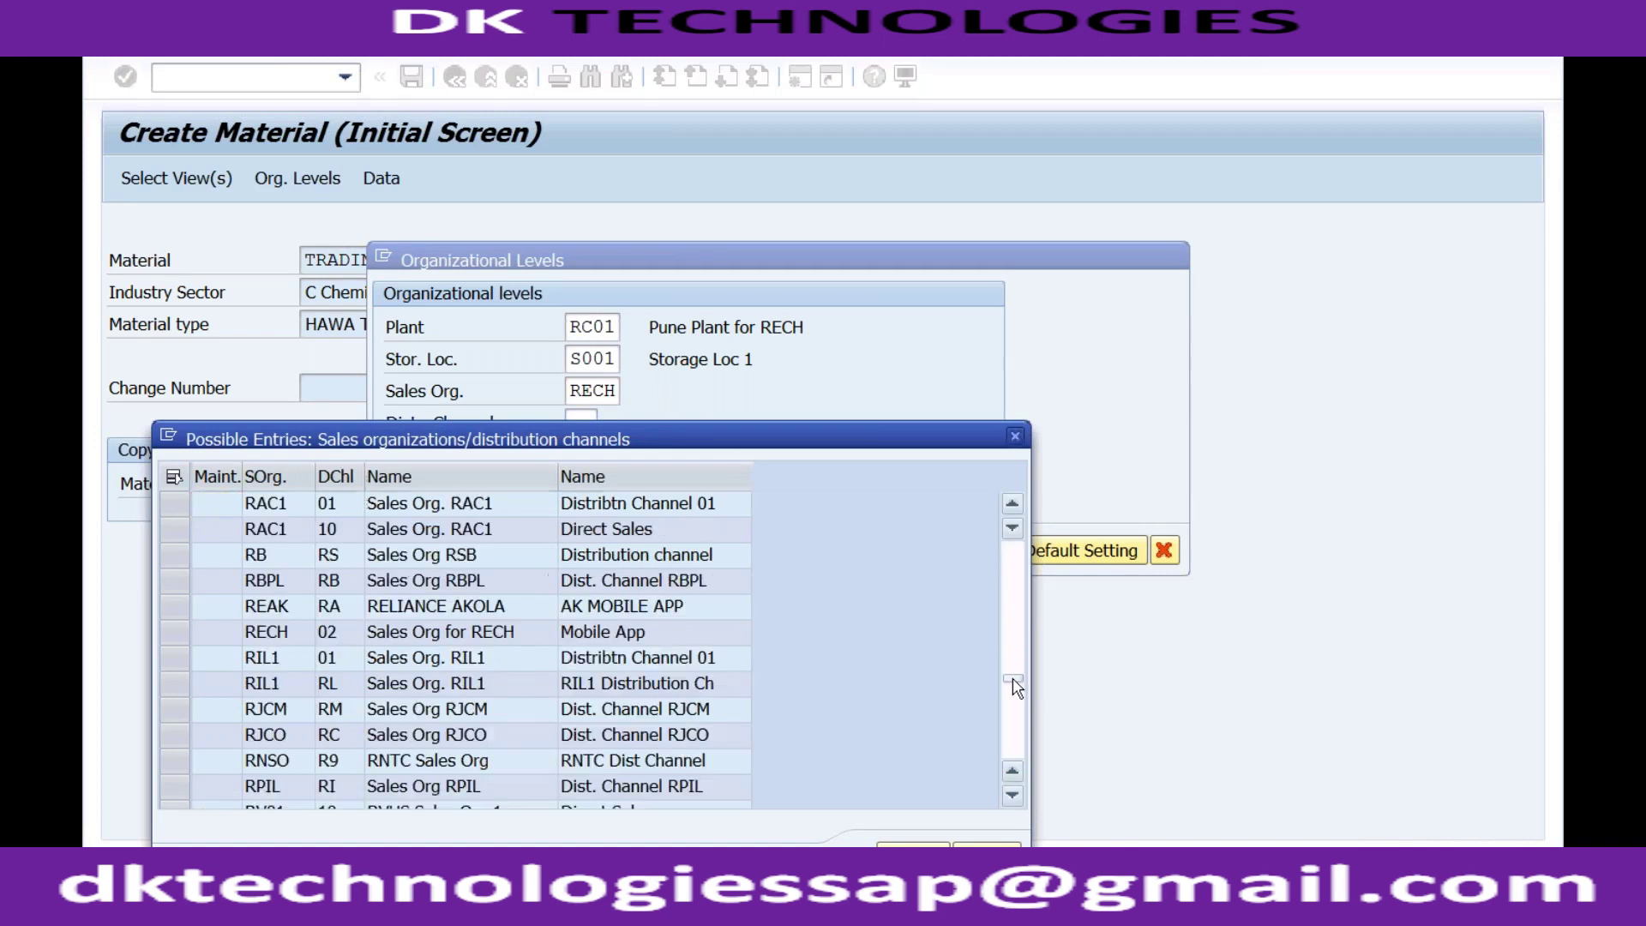
{"action": "left_click", "coordinate": [331, 639]}
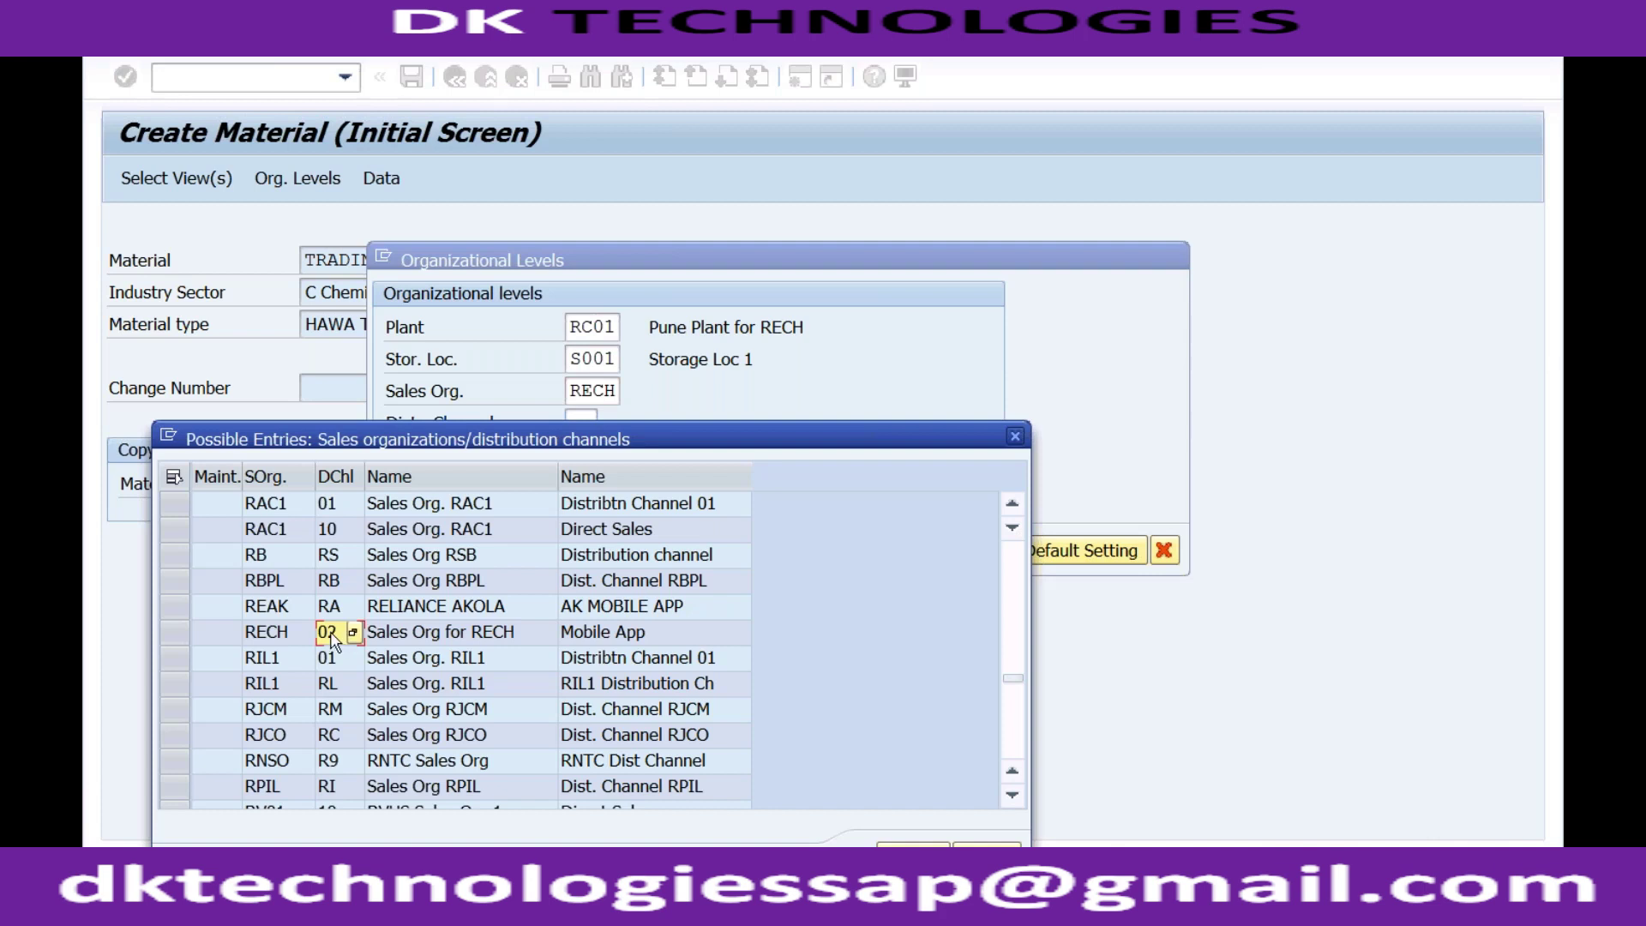
{"action": "double_click", "coordinate": [331, 639]}
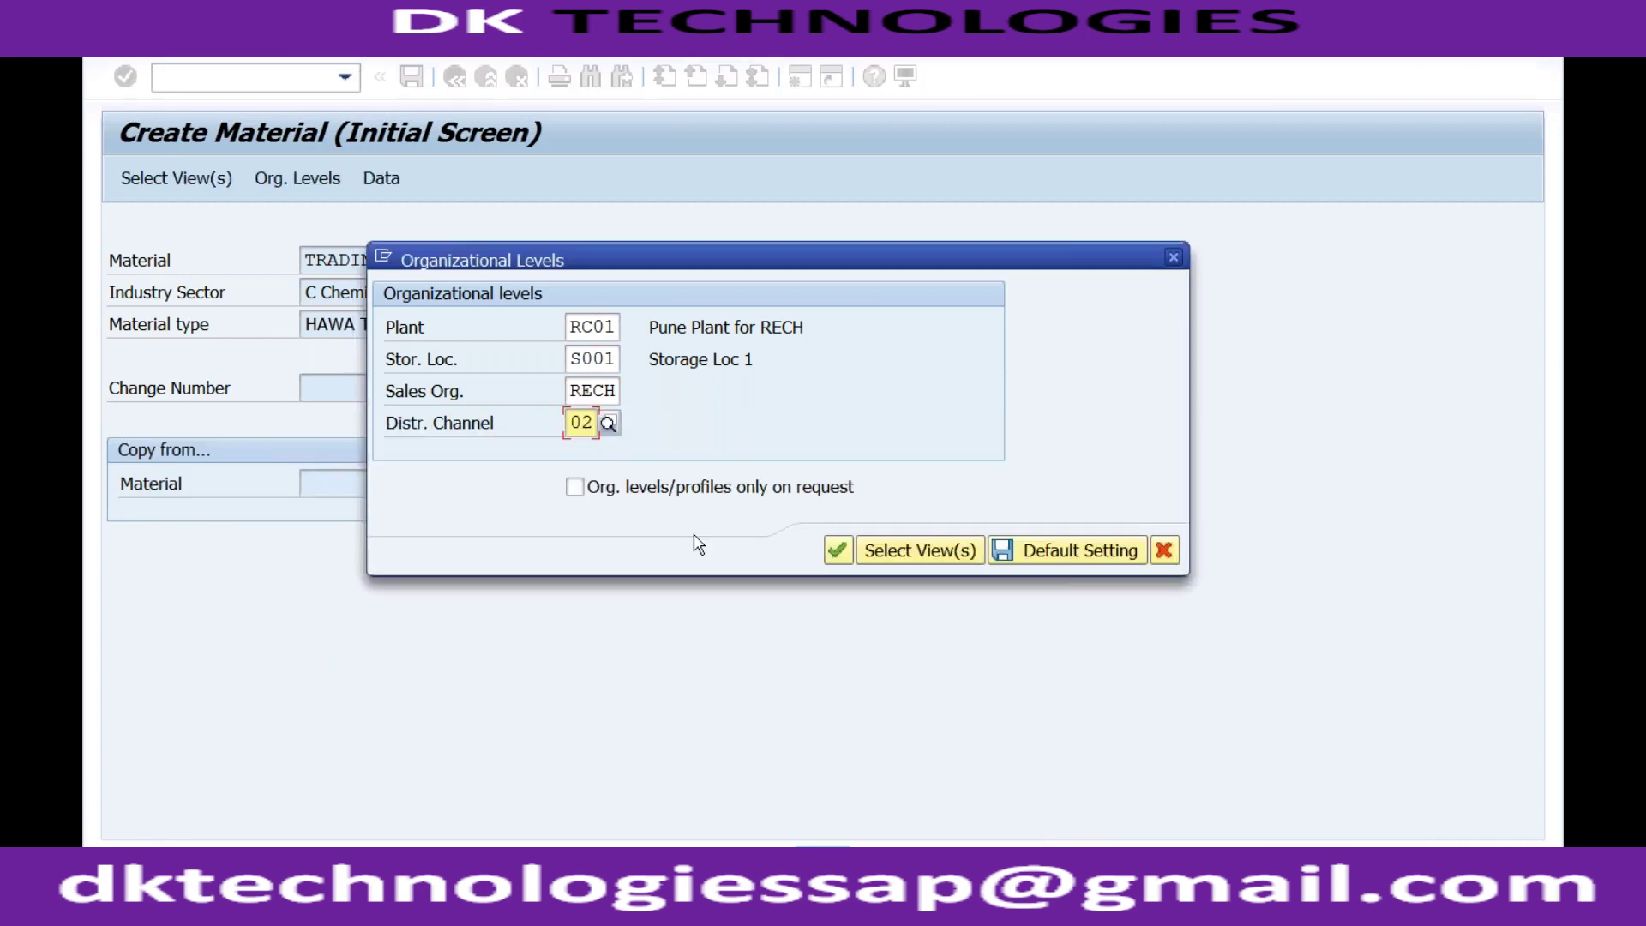
{"action": "left_click", "coordinate": [838, 552]}
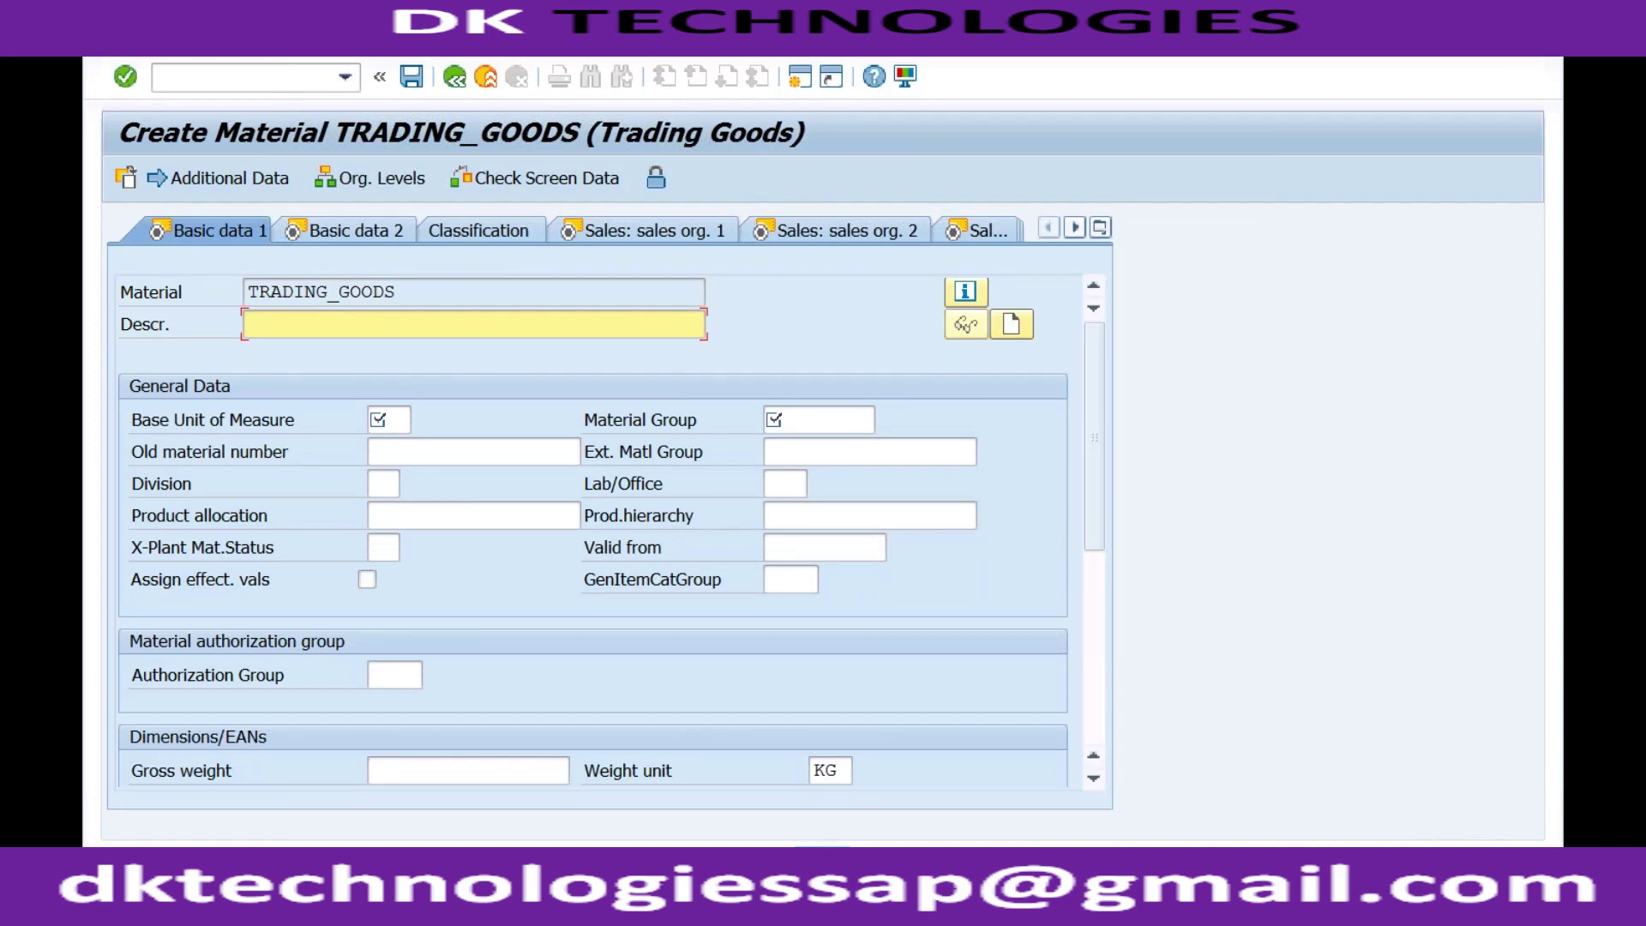
Fill in Basic data 1 with description Trading Goods, base unit of measure EA and material group SANI.
{"action": "type", "text": "Trading Goods"}
{"action": "left_click", "coordinate": [390, 420]}
{"action": "type", "text": "EA"}
{"action": "key", "text": "Tab"}
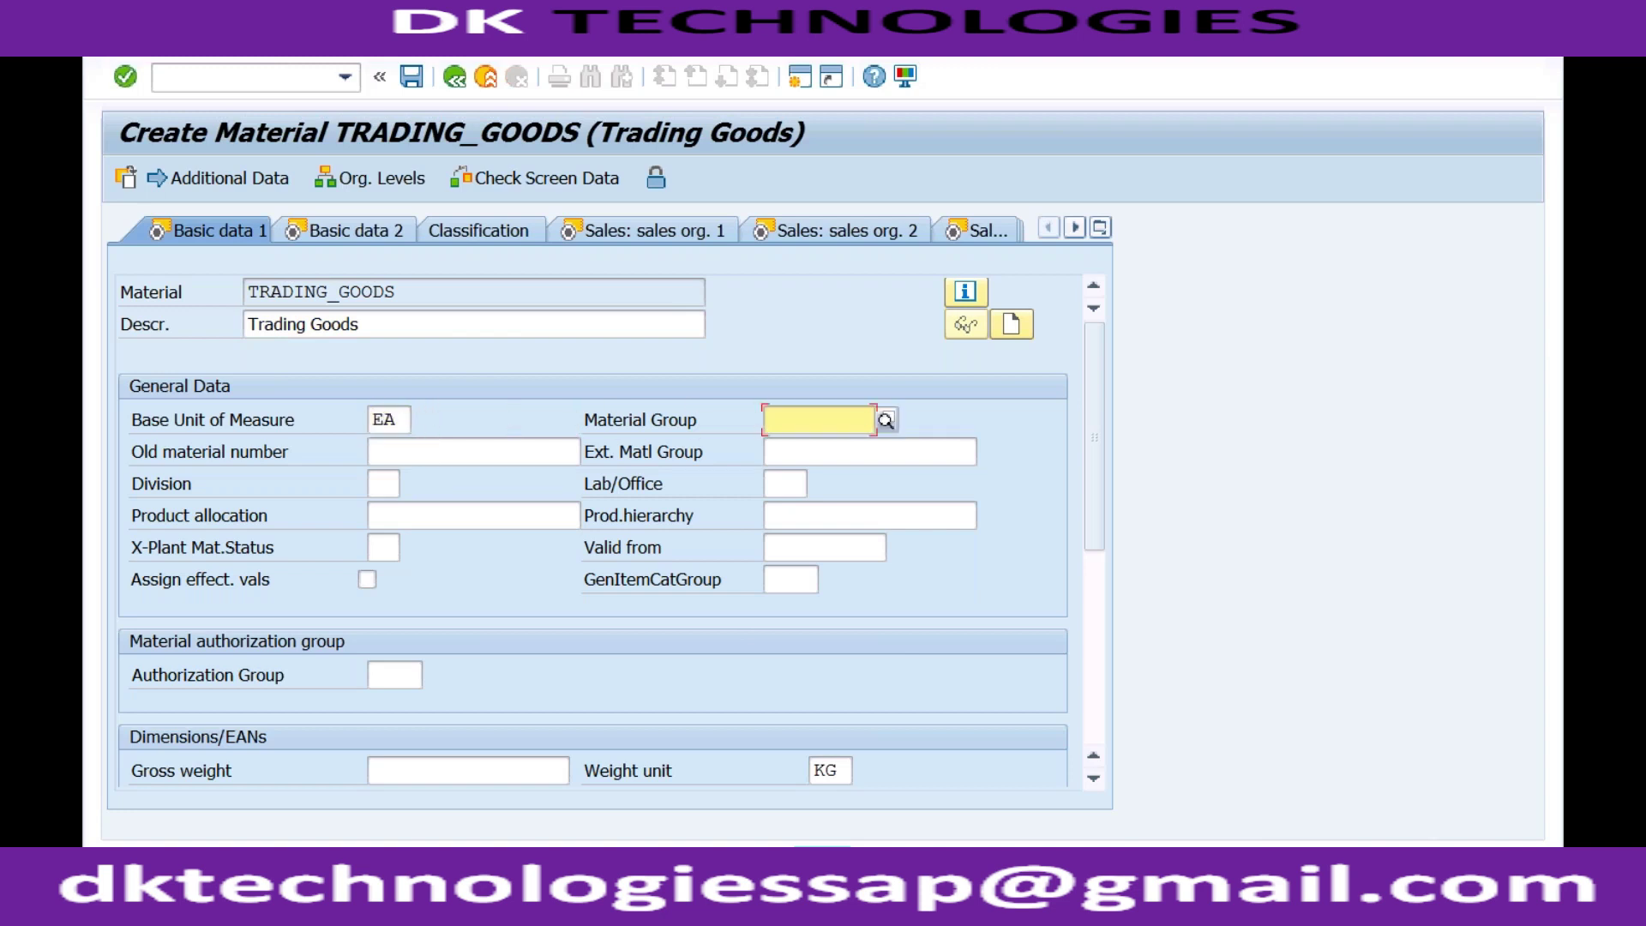
{"action": "left_click", "coordinate": [821, 418]}
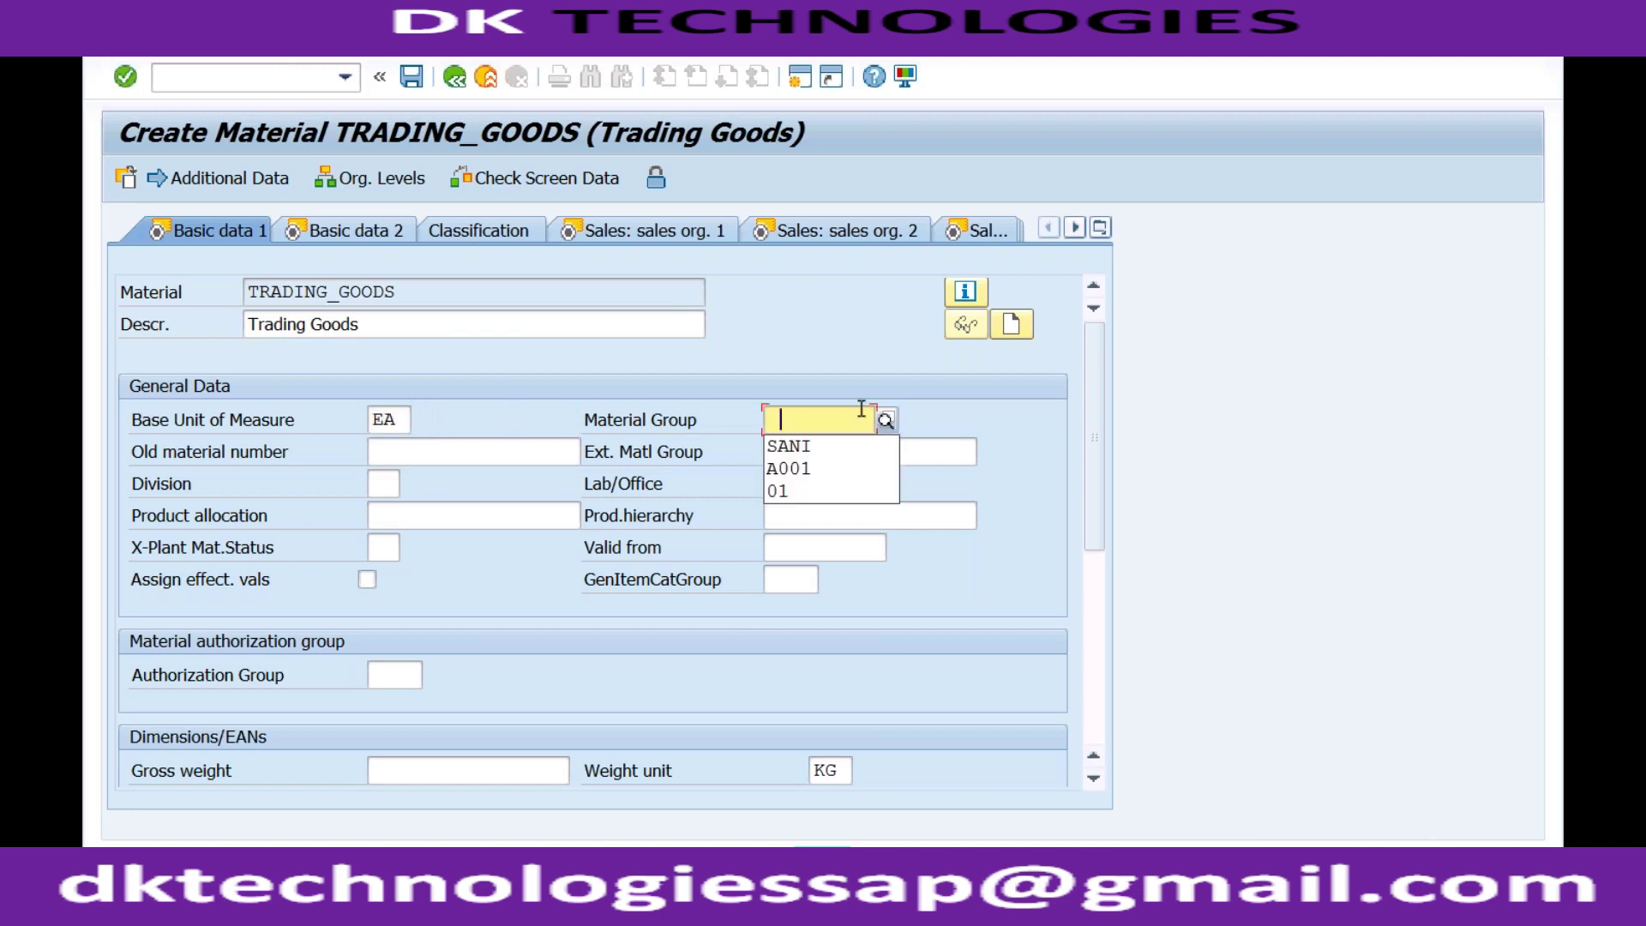
{"action": "left_click", "coordinate": [812, 445]}
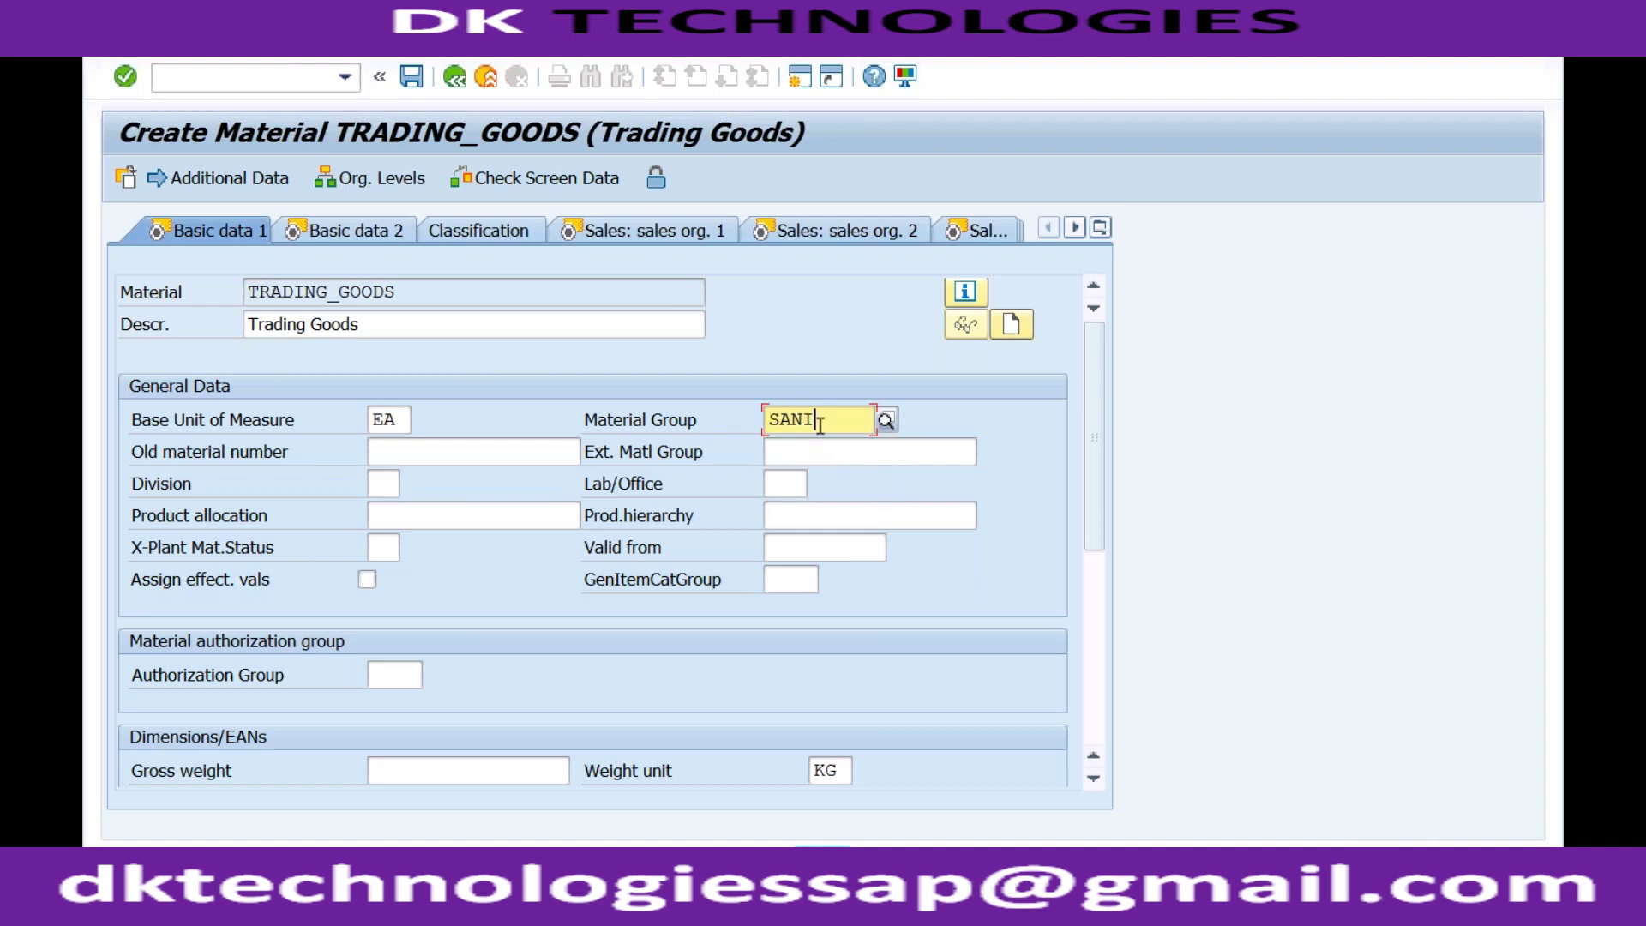
Go through the Basic data 2 view without making entries and continue to the Sales: sales org. 1 view.
{"action": "left_click", "coordinate": [379, 232]}
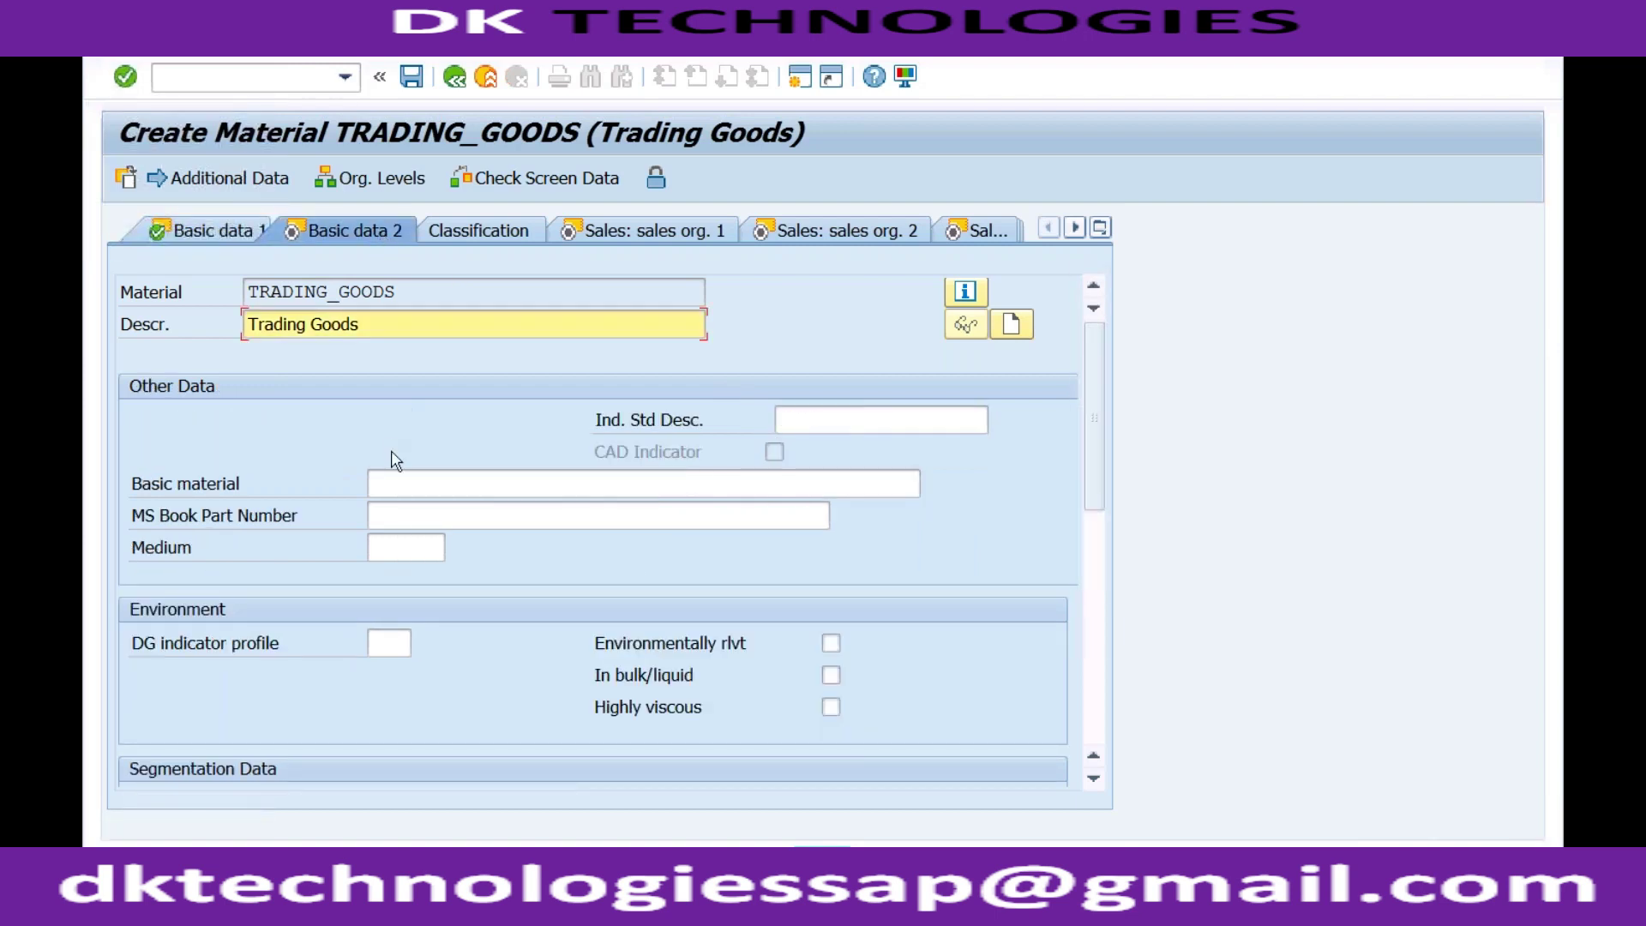
{"action": "left_click", "coordinate": [392, 485]}
{"action": "left_click", "coordinate": [387, 515]}
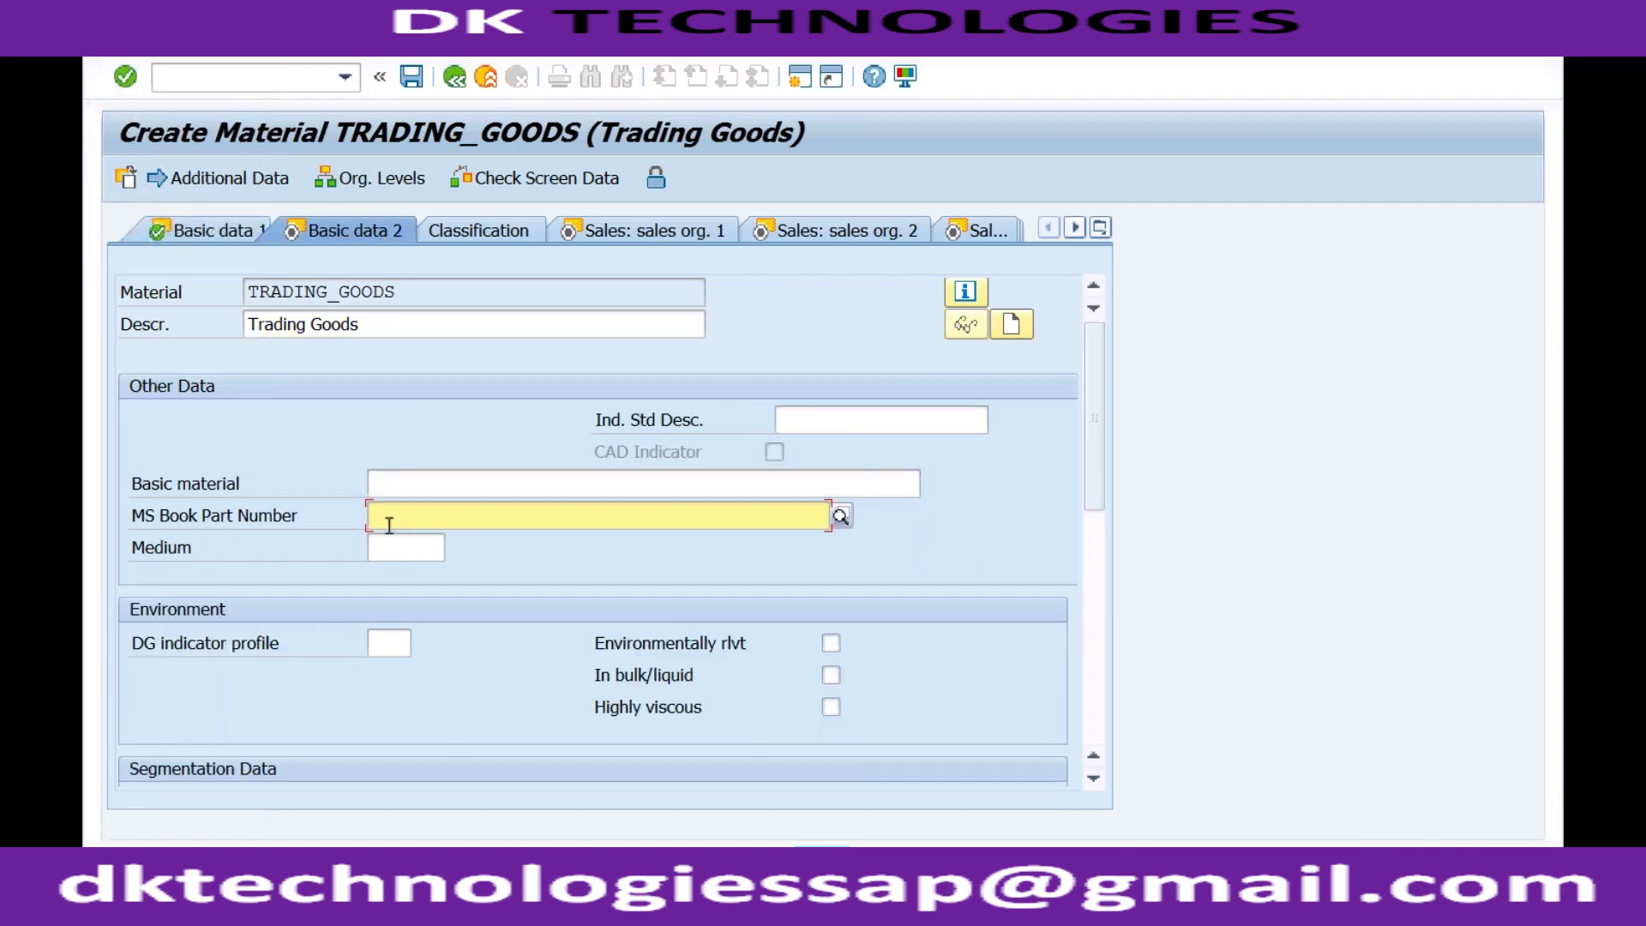
{"action": "left_click", "coordinate": [388, 546]}
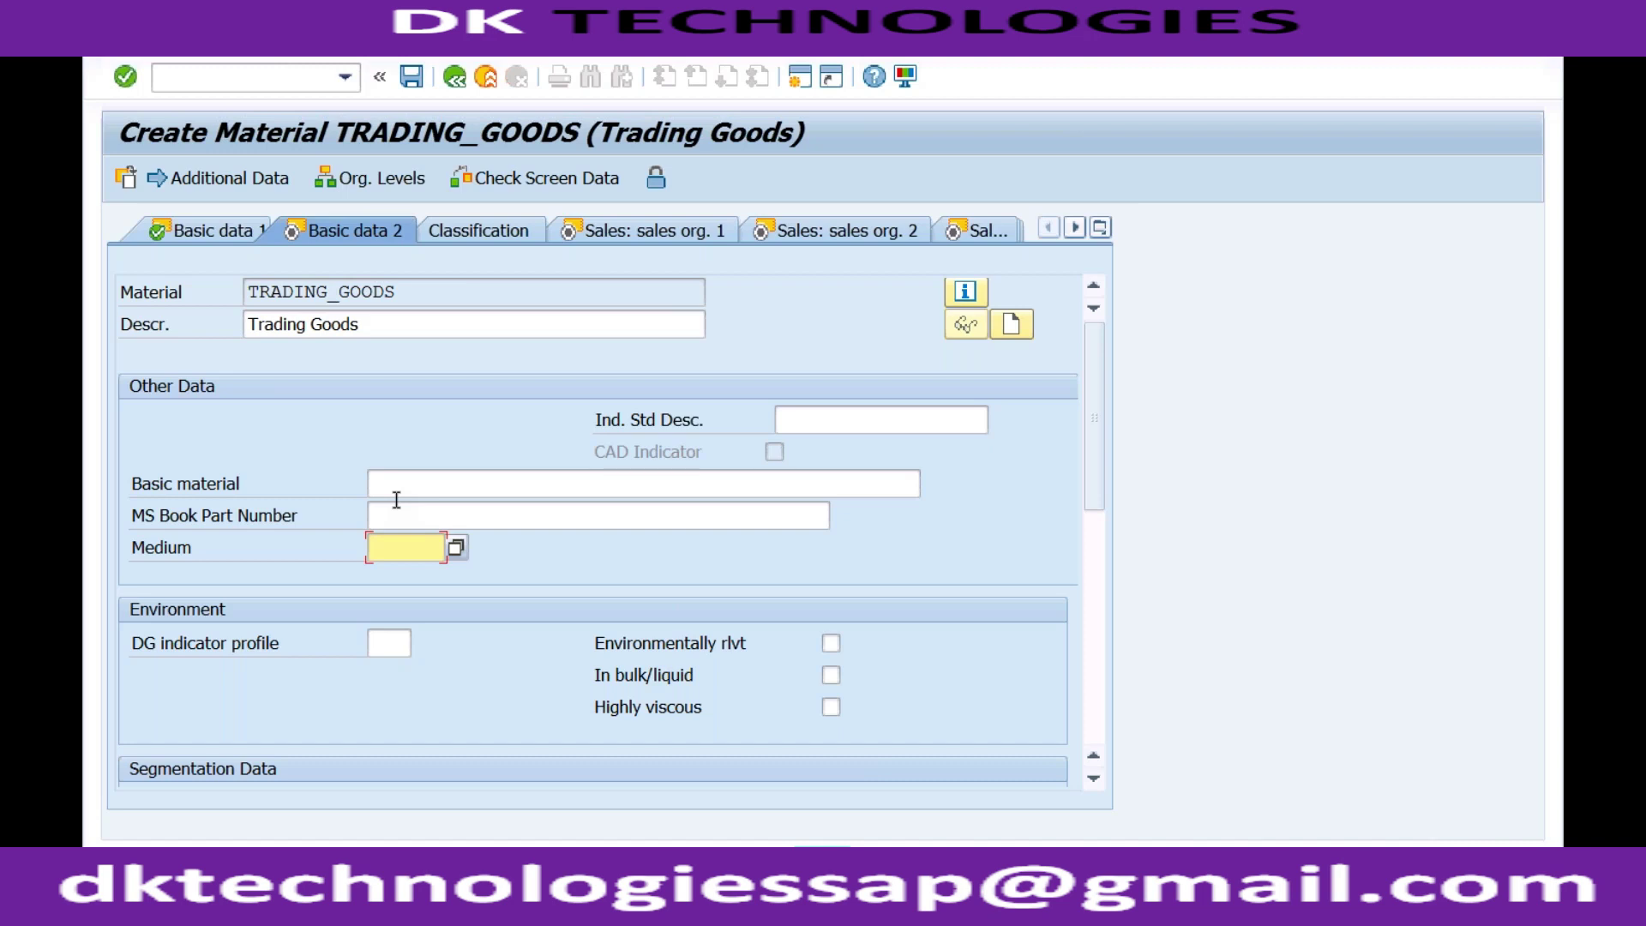
{"action": "key", "text": "Return"}
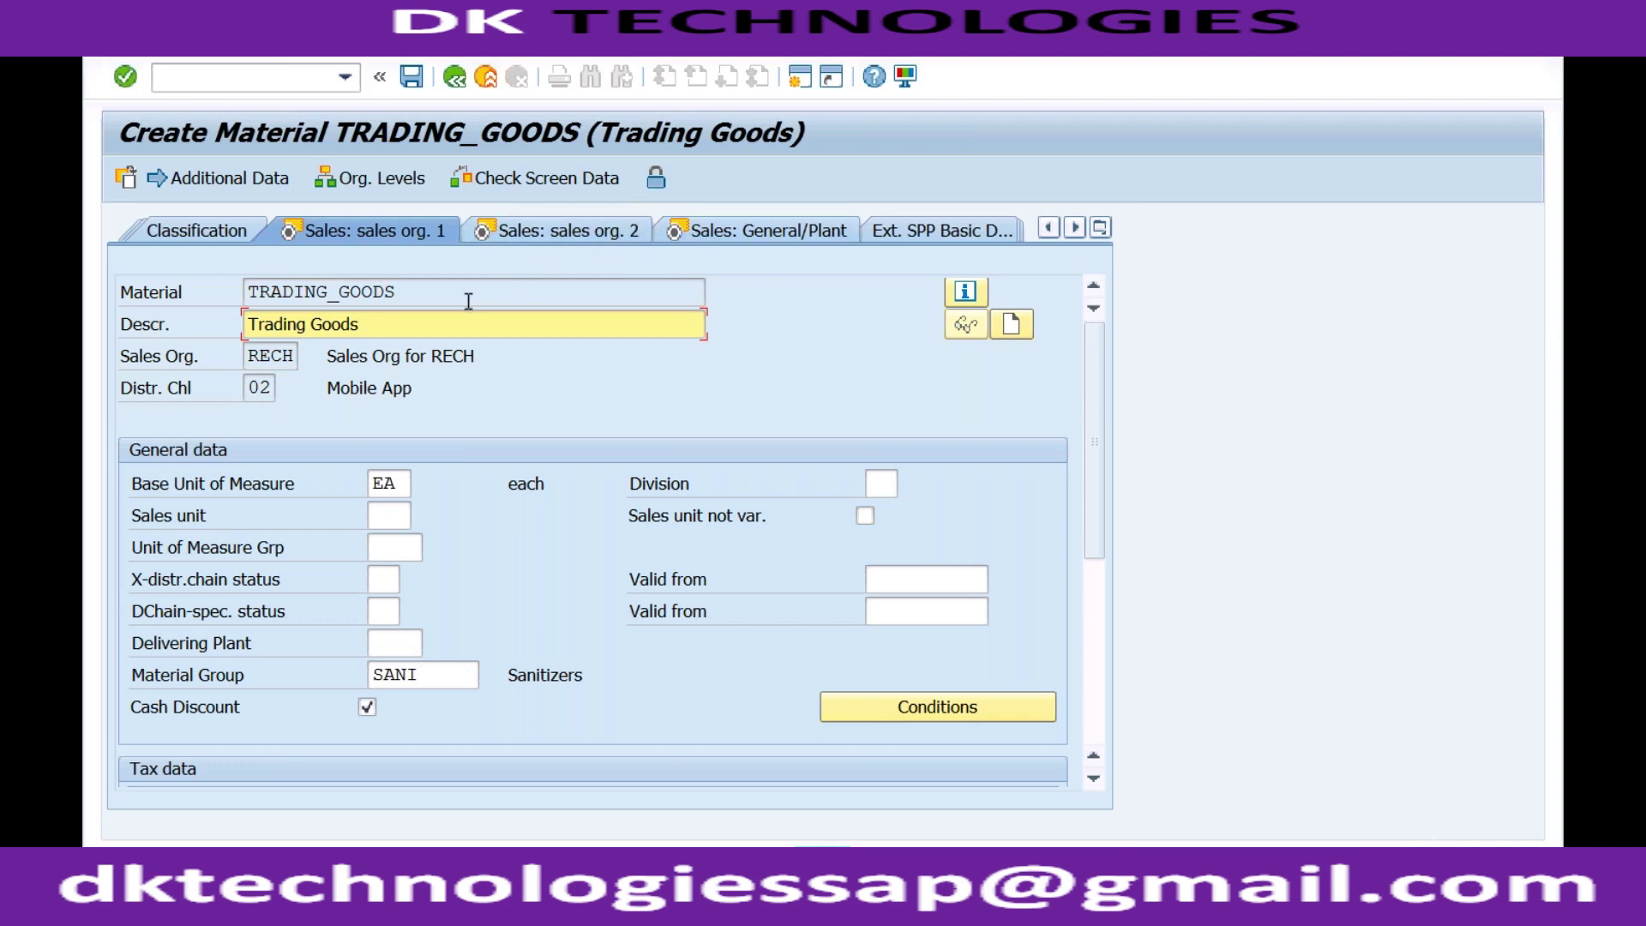
{"action": "left_click", "coordinate": [443, 321]}
{"action": "left_click", "coordinate": [410, 294]}
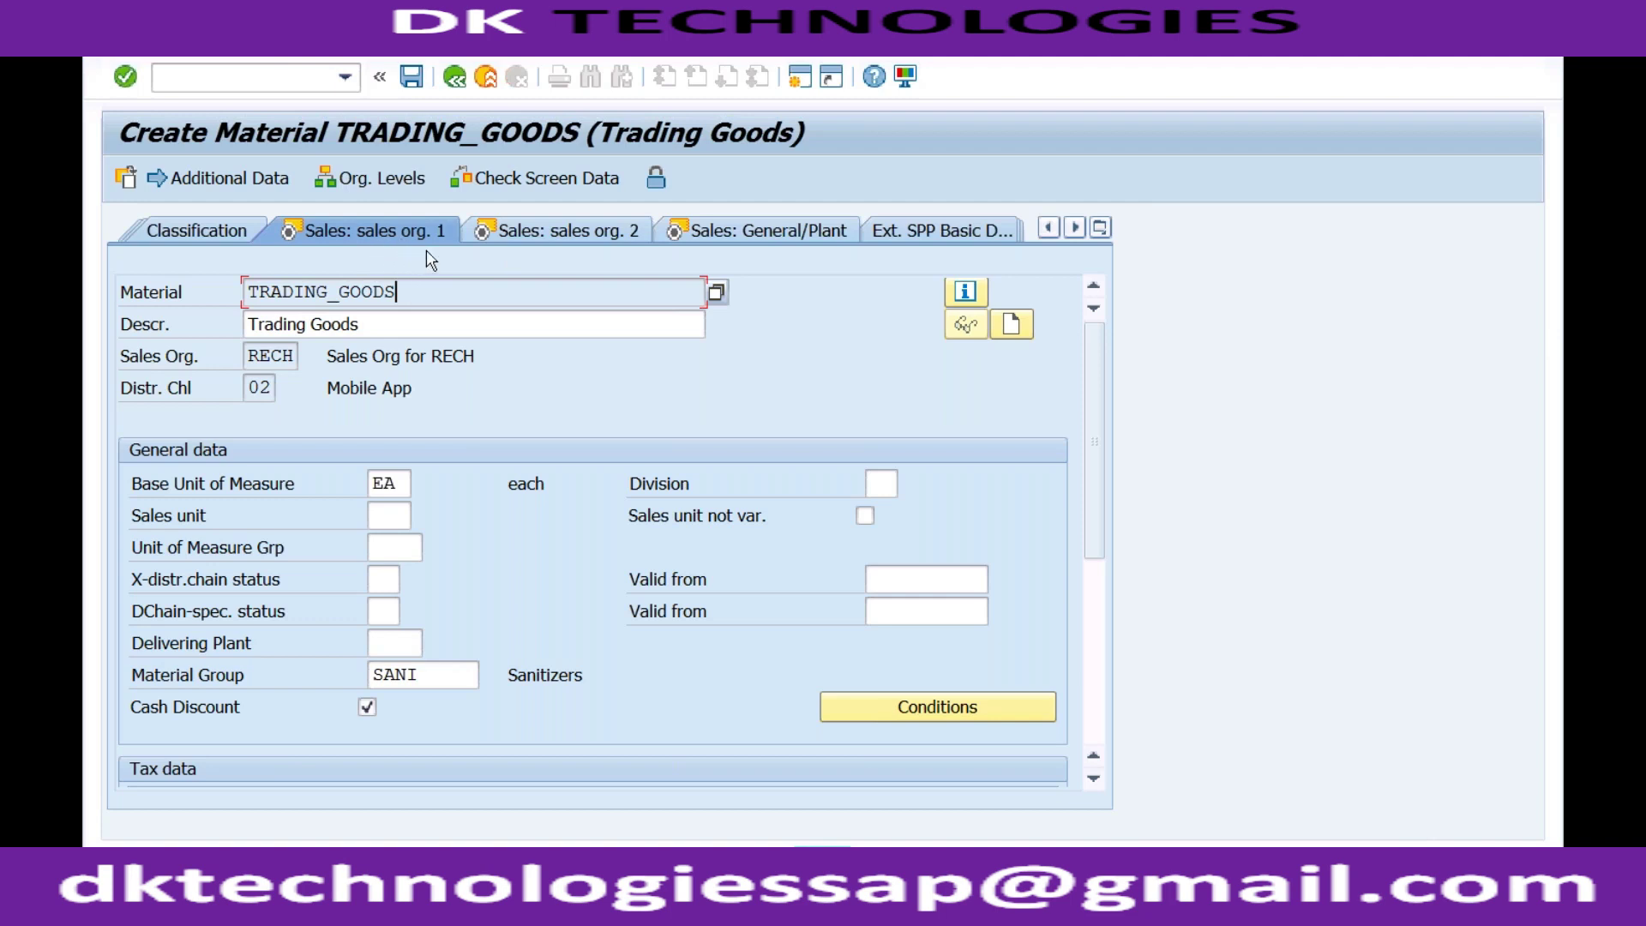
Exit the creation of material TRADING_GOODS from its tax data and discard the unsaved entries.
{"action": "left_click", "coordinate": [539, 237]}
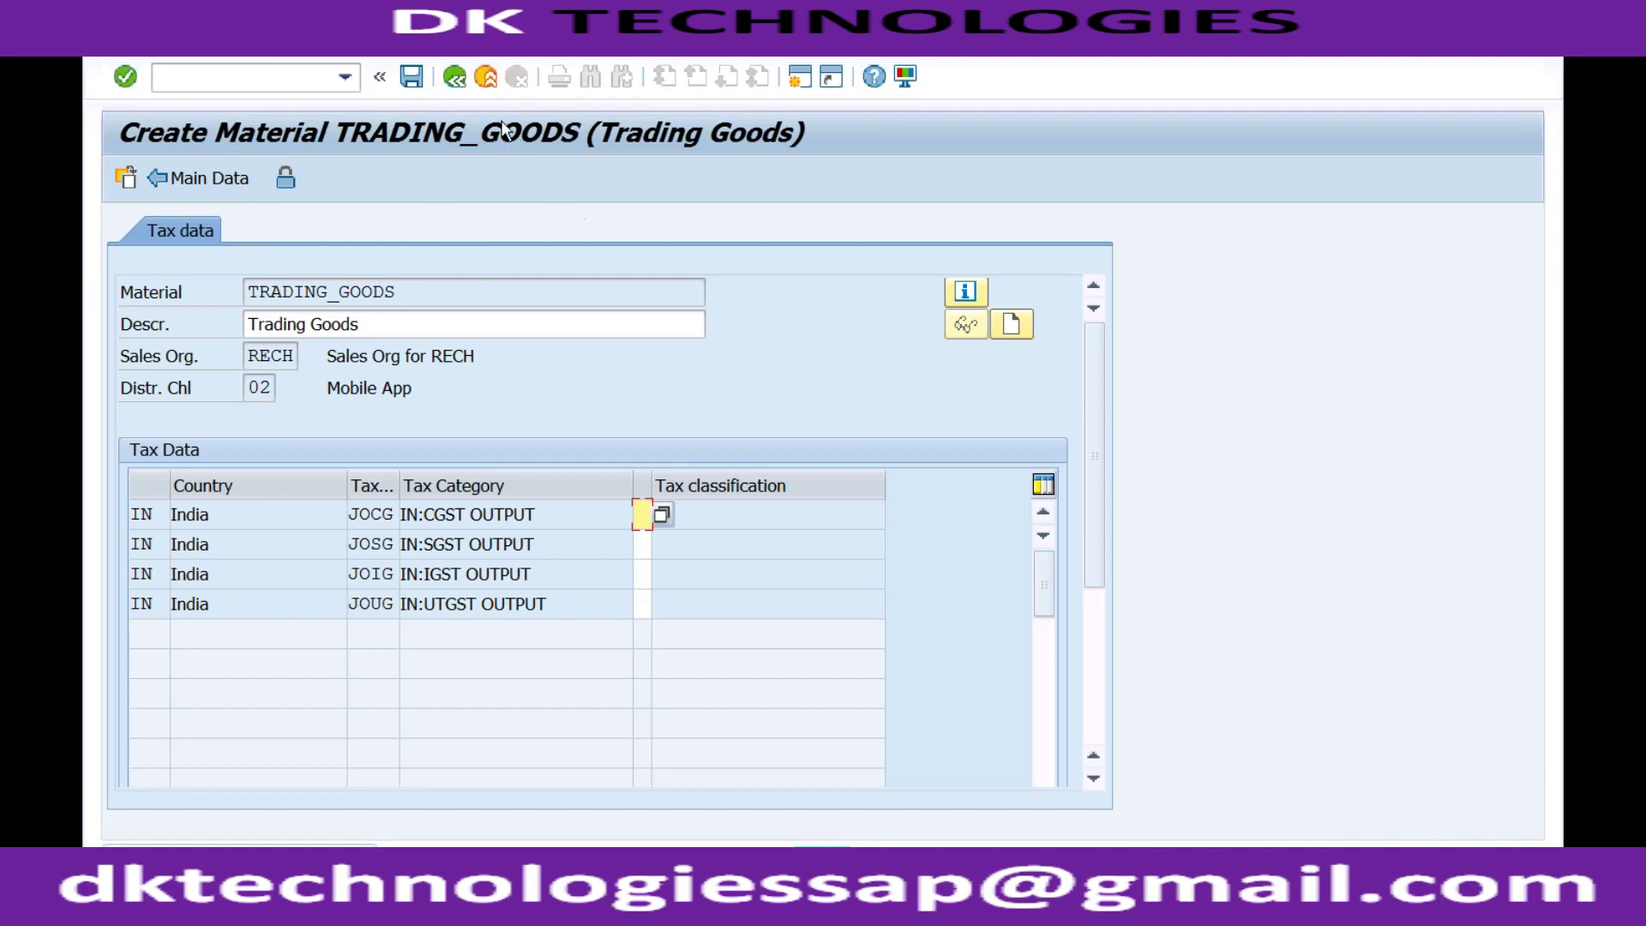
{"action": "left_click", "coordinate": [486, 77]}
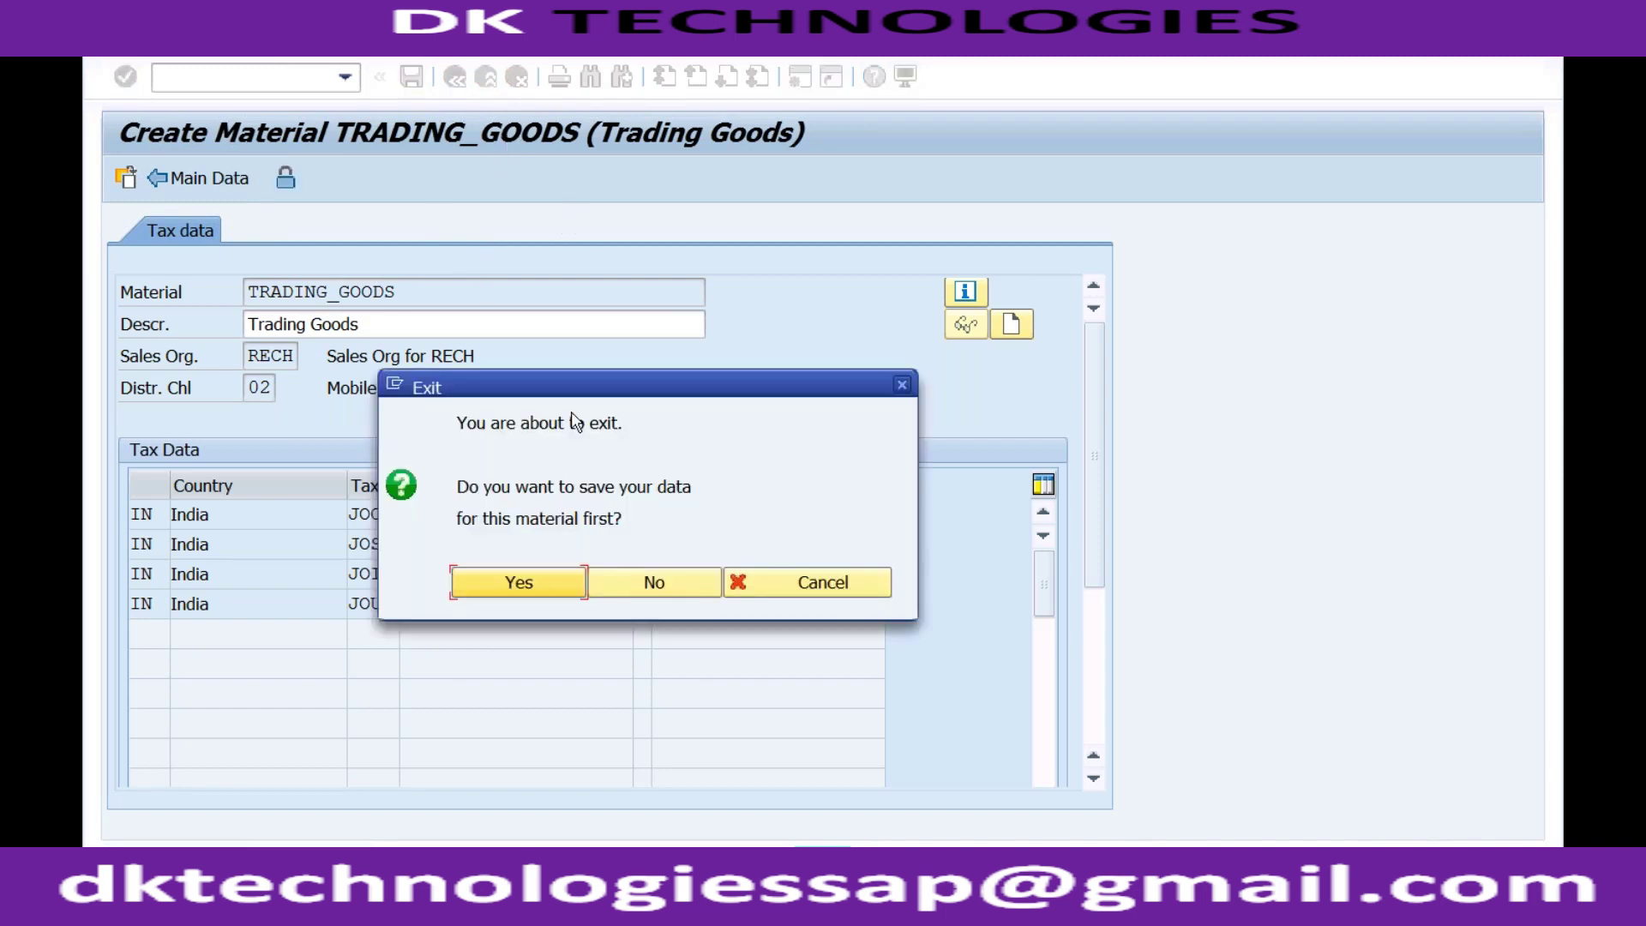
{"action": "left_click", "coordinate": [518, 583]}
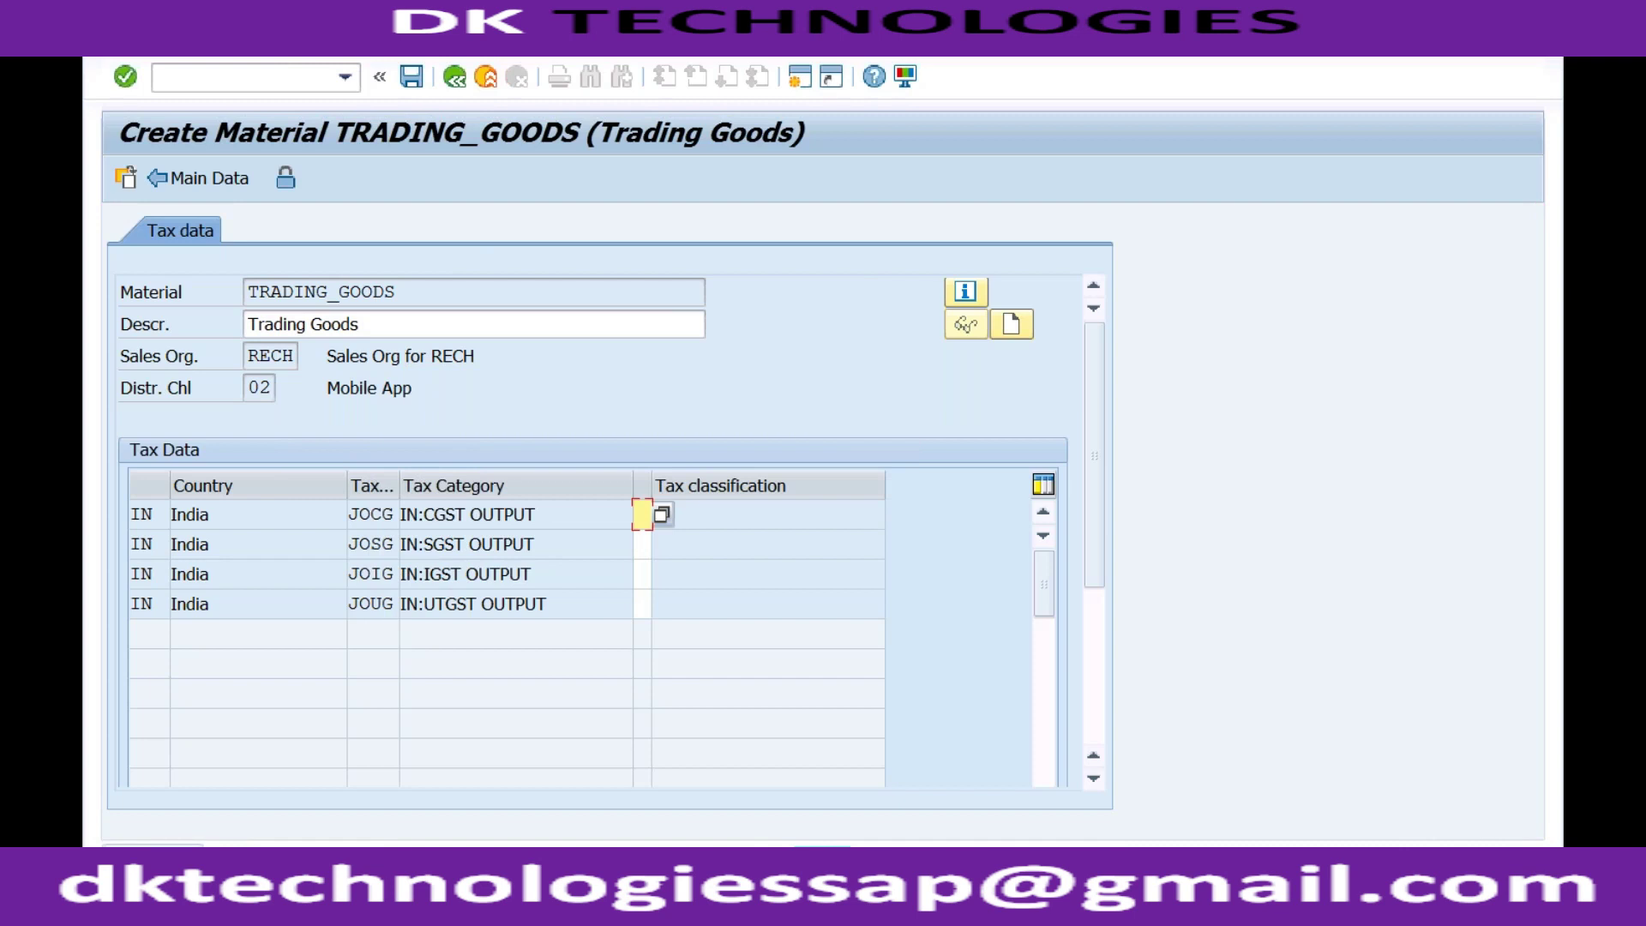
{"action": "left_click", "coordinate": [485, 77]}
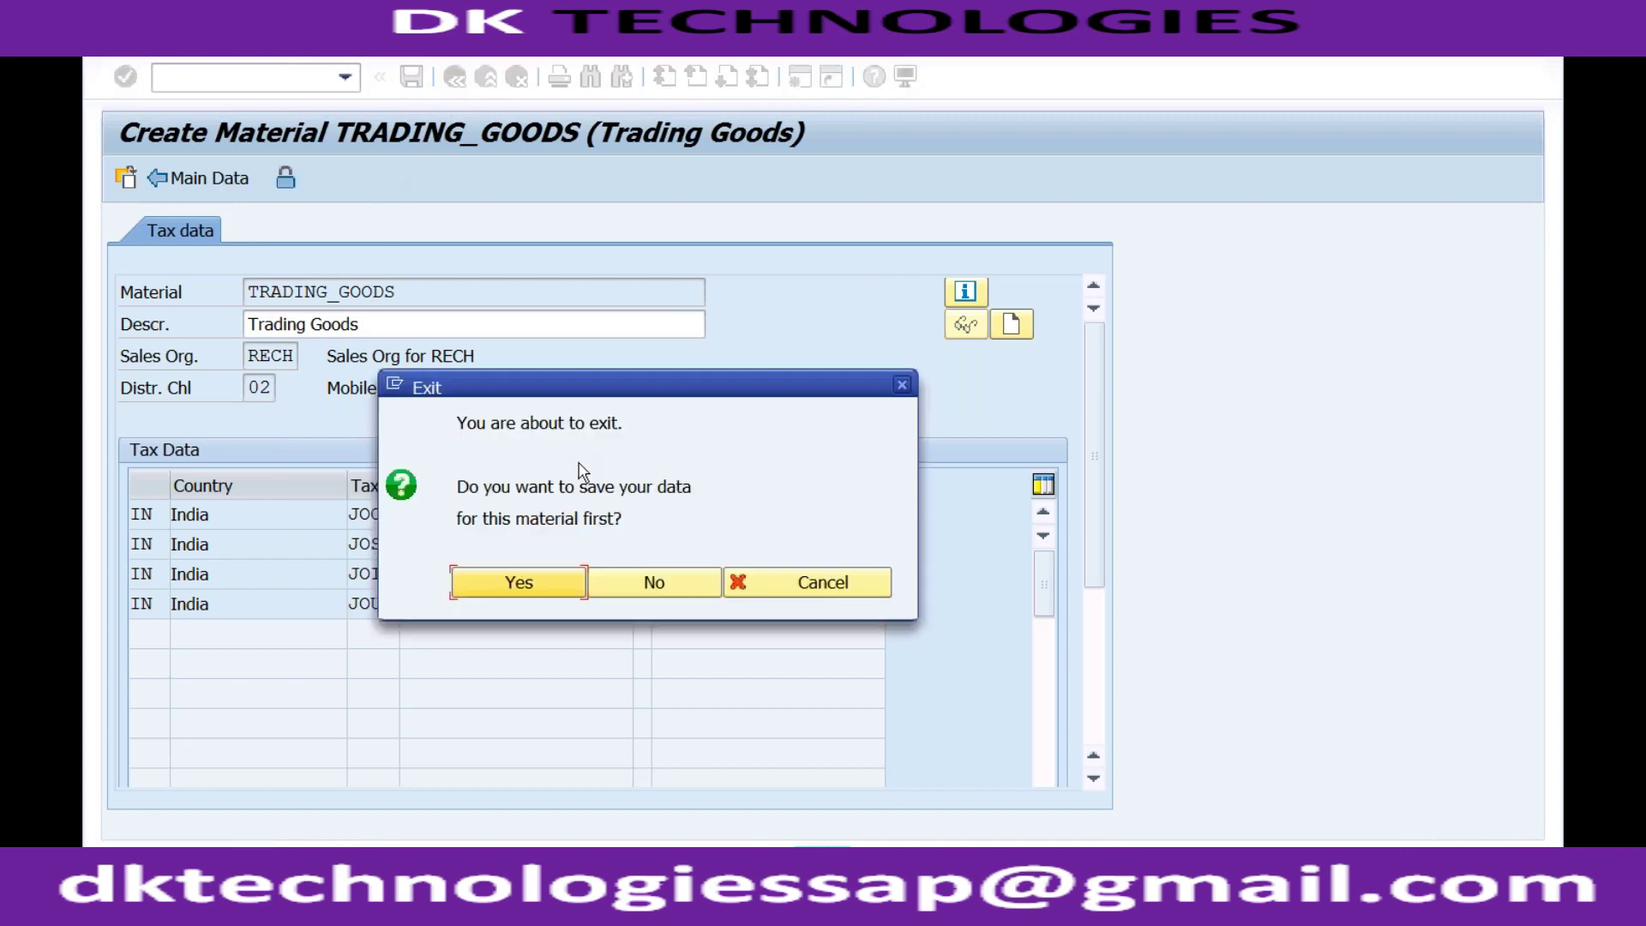
{"action": "left_click", "coordinate": [654, 581]}
Restart material creation with transaction mm01 for TRADING_GOODS, keeping Chemical industry and HAWA Trading Goods, and proceed to the view selection.
{"action": "type", "text": "mm01"}
{"action": "key", "text": "BackSpace"}
{"action": "key", "text": "Down"}
{"action": "key", "text": "Return"}
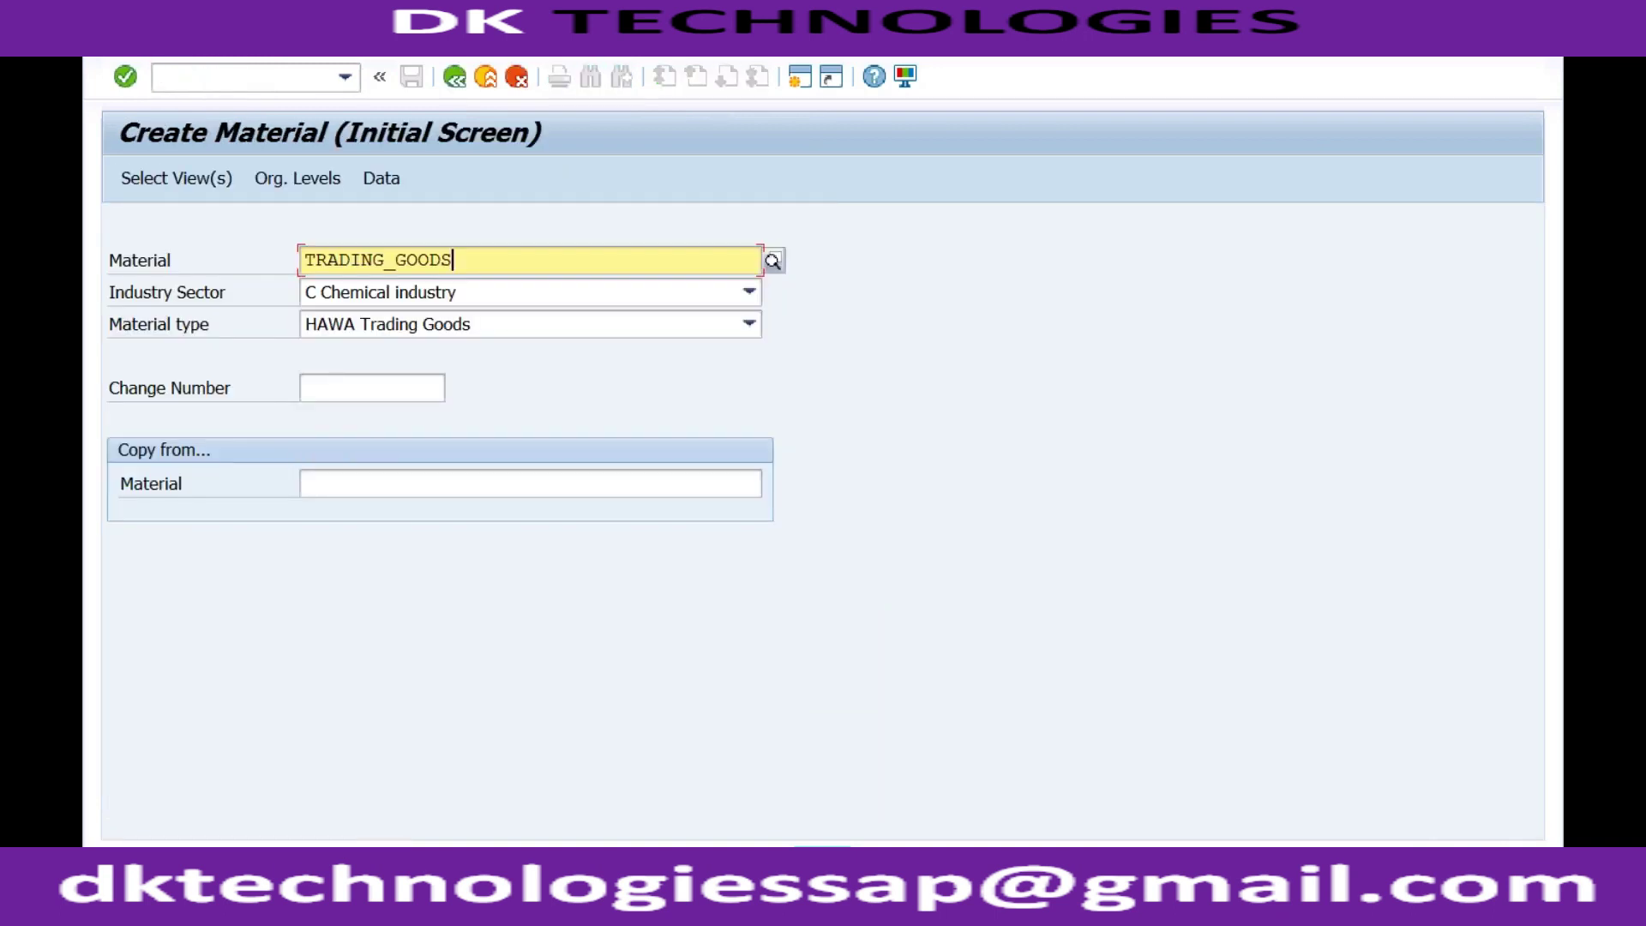
{"action": "key", "text": "Return"}
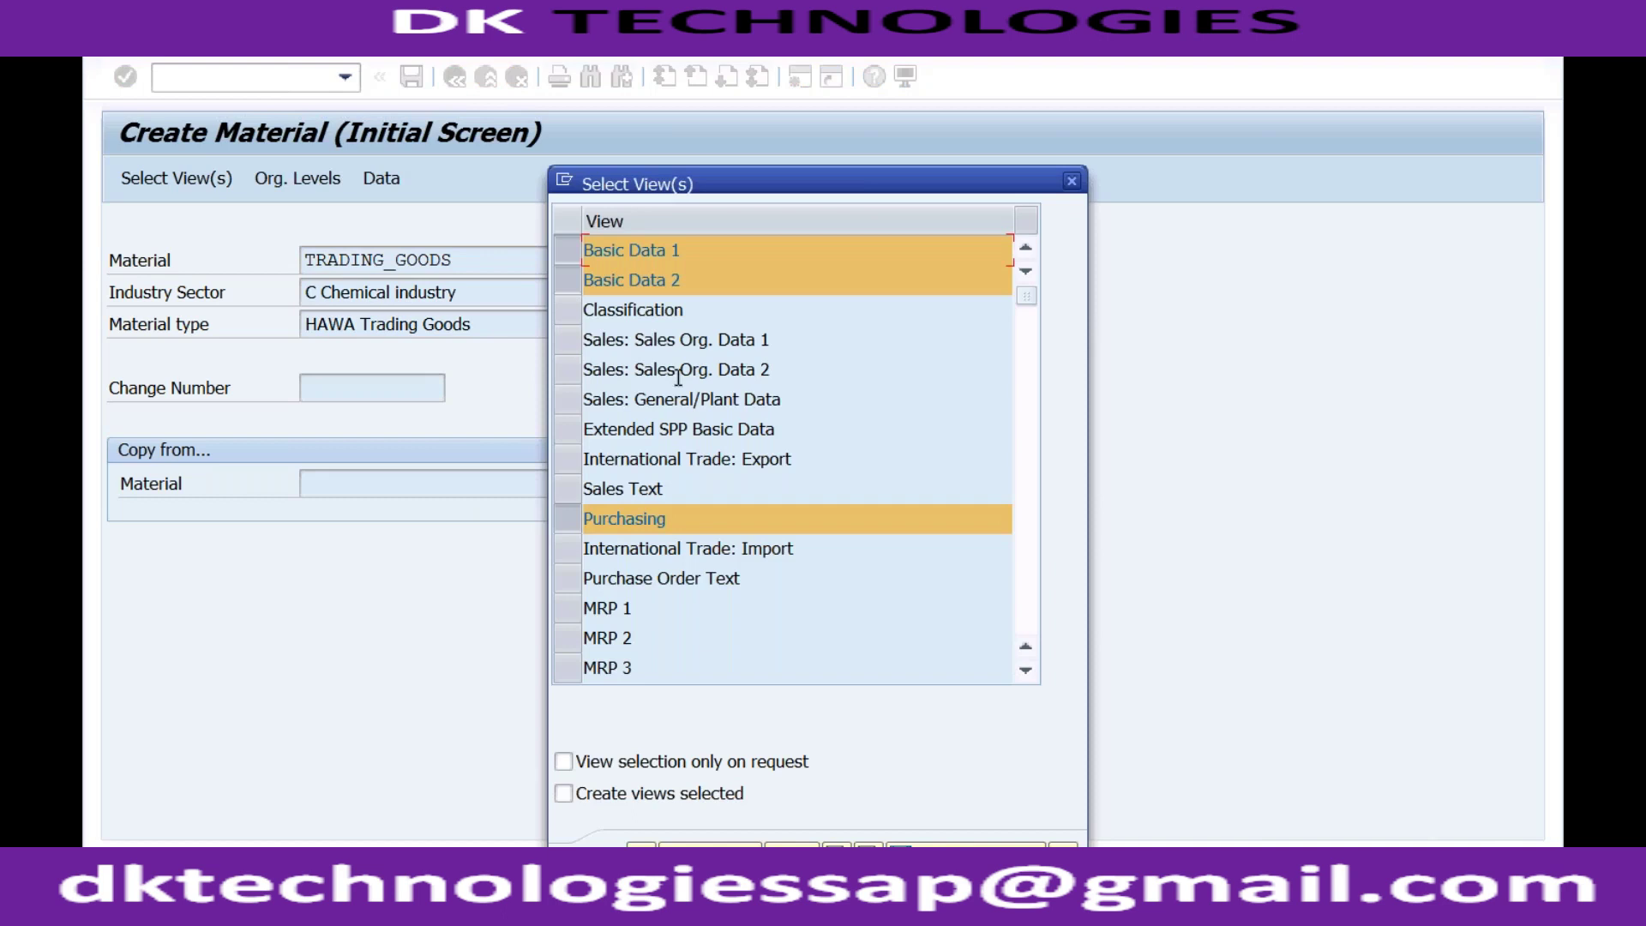
Add the views Sales: Sales Org. Data 1, Sales Org. Data 2 and General/Plant Data to the selection and confirm it.
{"action": "left_click", "coordinate": [569, 338]}
{"action": "left_click", "coordinate": [568, 369]}
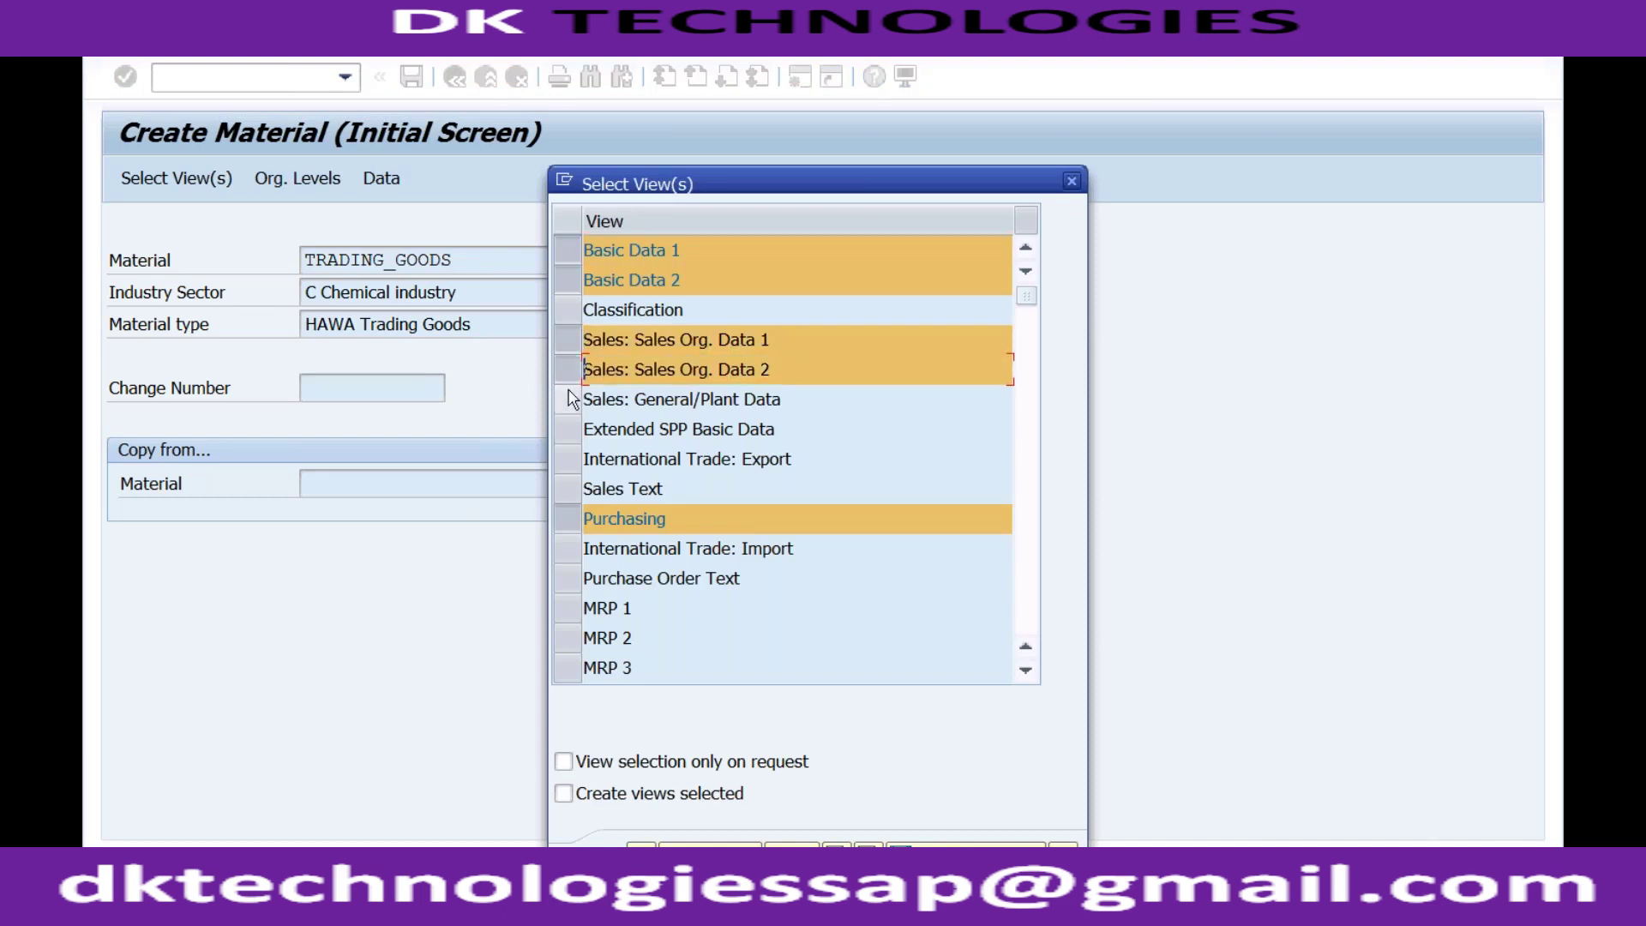
{"action": "left_click", "coordinate": [569, 400]}
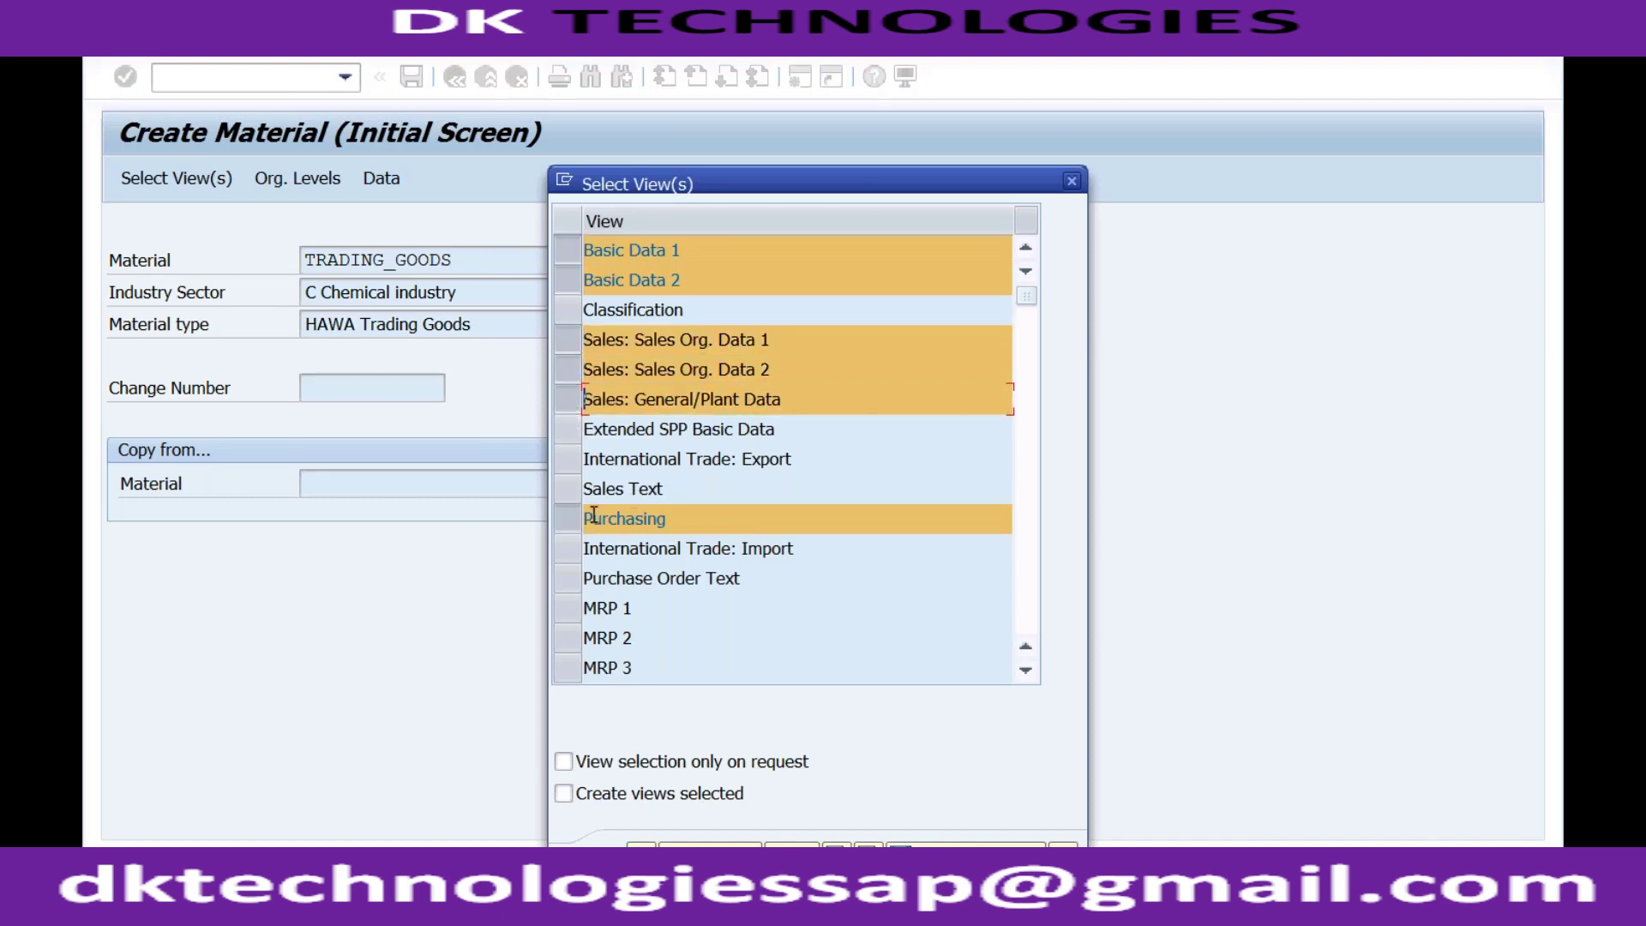
{"action": "left_click", "coordinate": [1026, 487]}
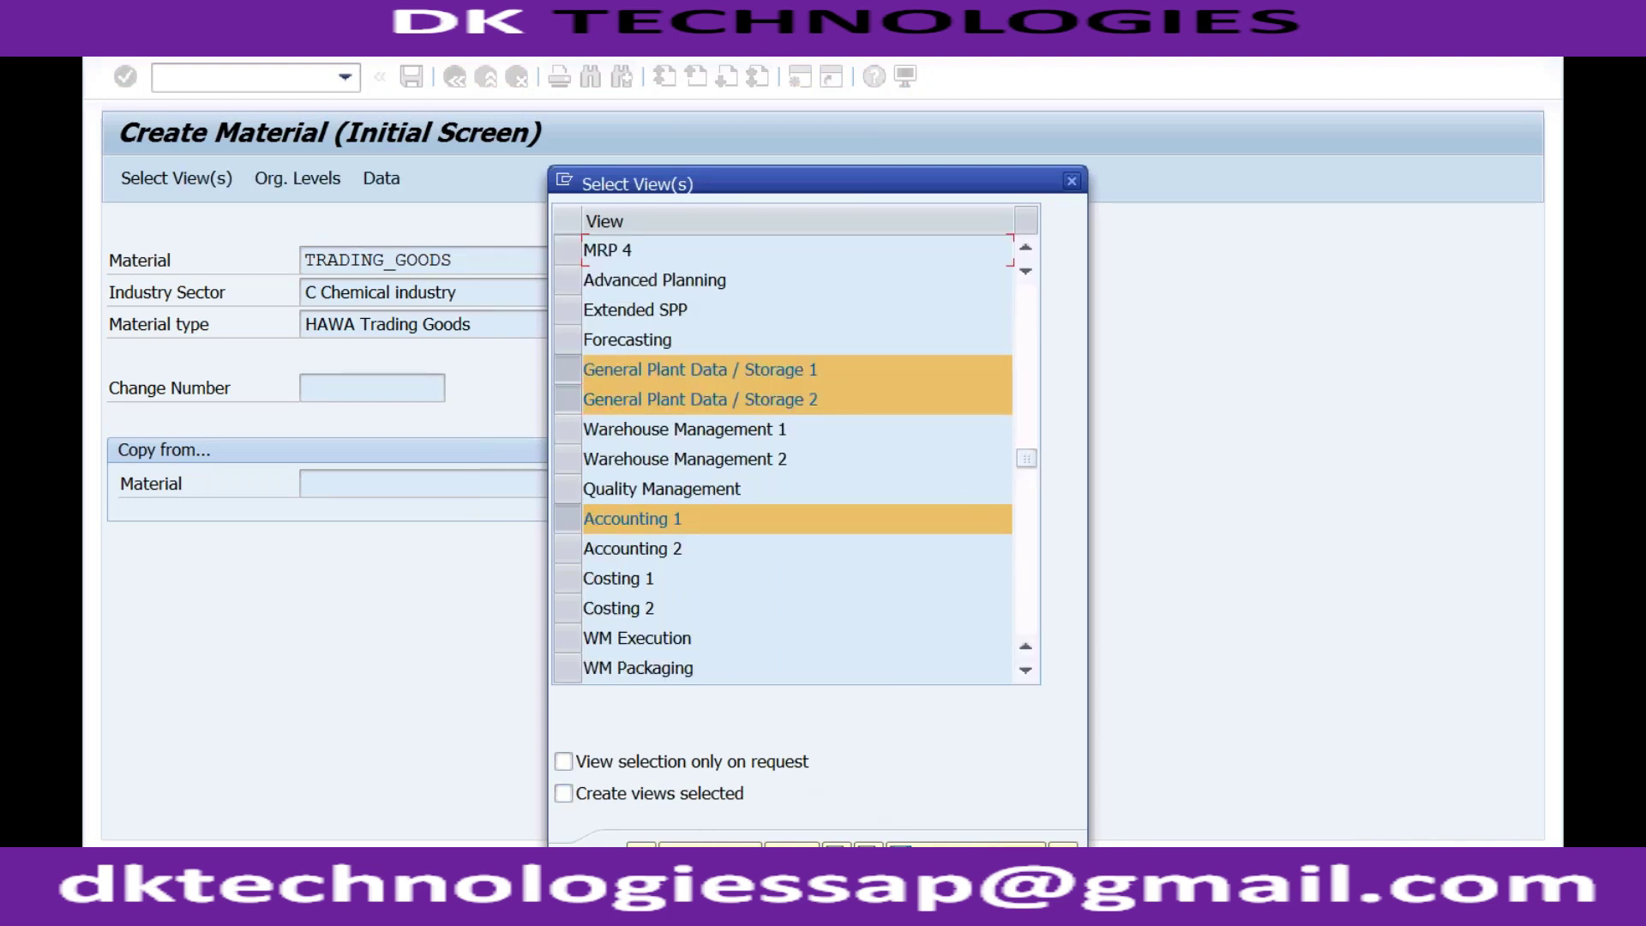
{"action": "key", "text": "Return"}
Set sales organization RECH and distribution channel 02, store the organizational levels as the default setting and confirm them.
{"action": "left_click", "coordinate": [591, 391]}
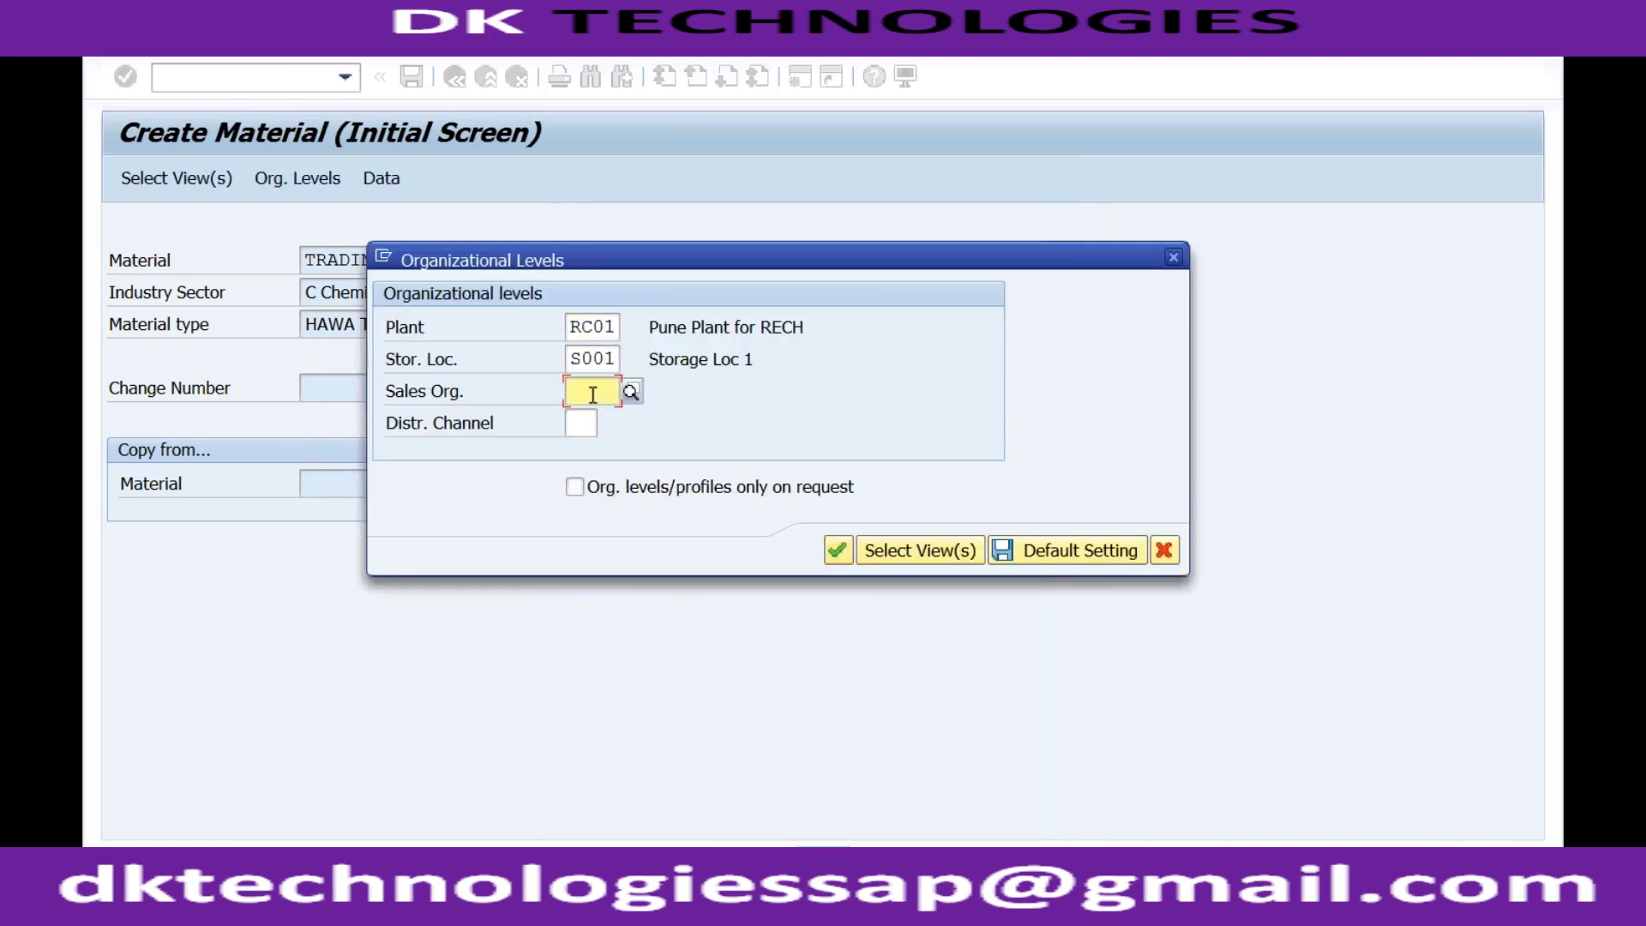
{"action": "left_click", "coordinate": [590, 417]}
{"action": "left_click", "coordinate": [576, 424]}
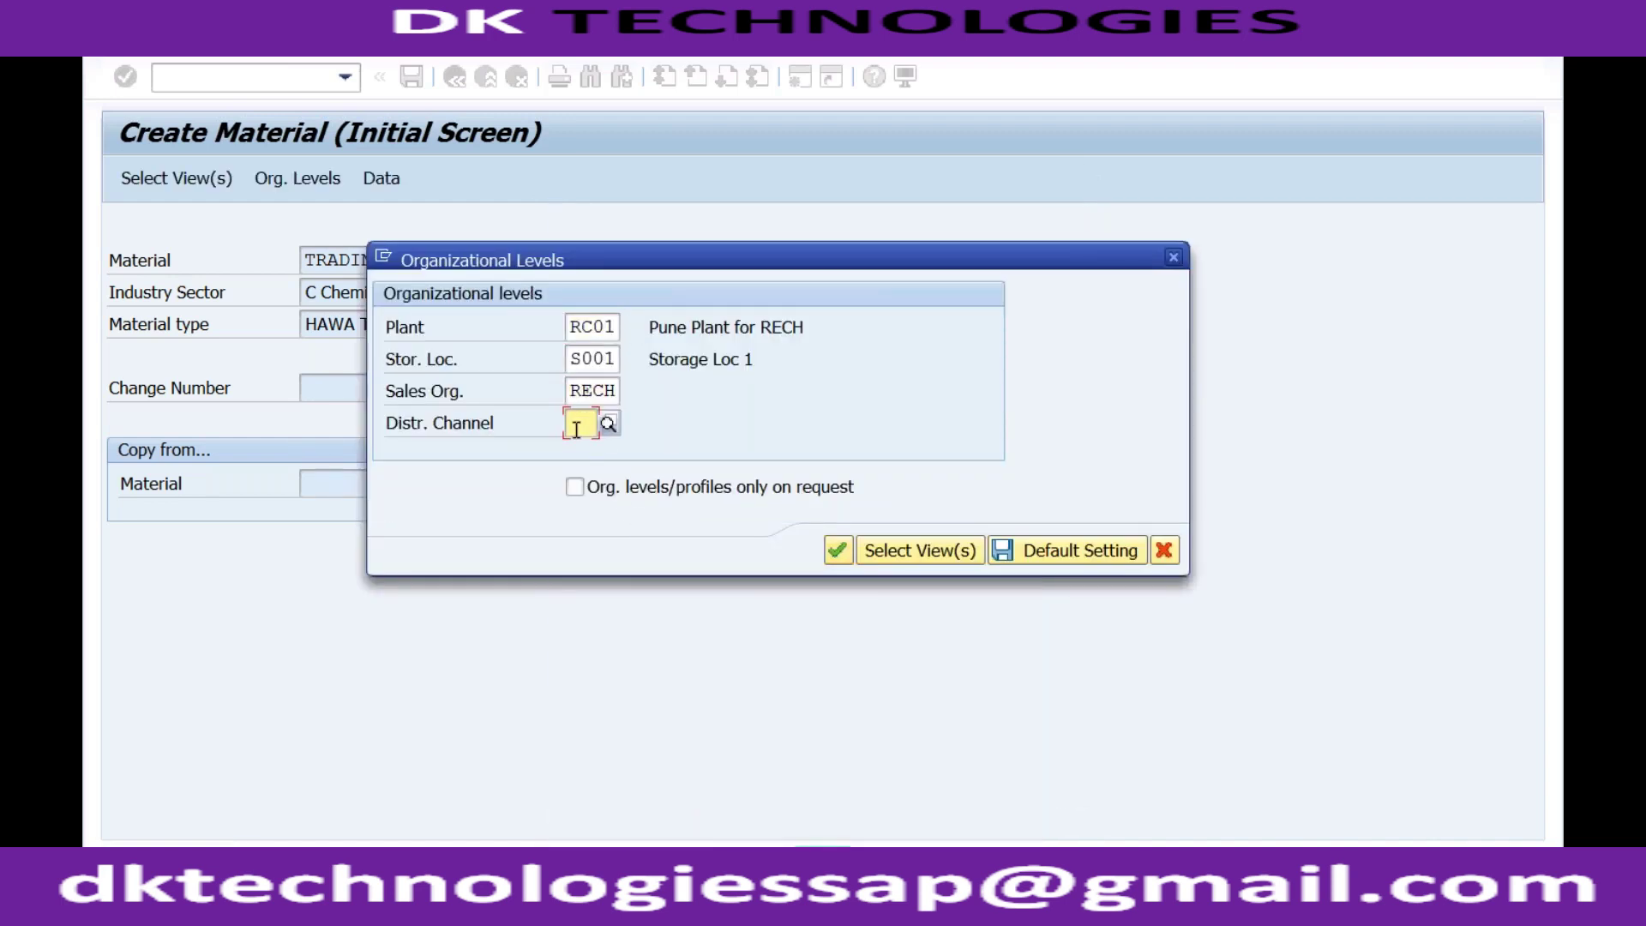
{"action": "left_click", "coordinate": [576, 445]}
{"action": "left_click", "coordinate": [1028, 551]}
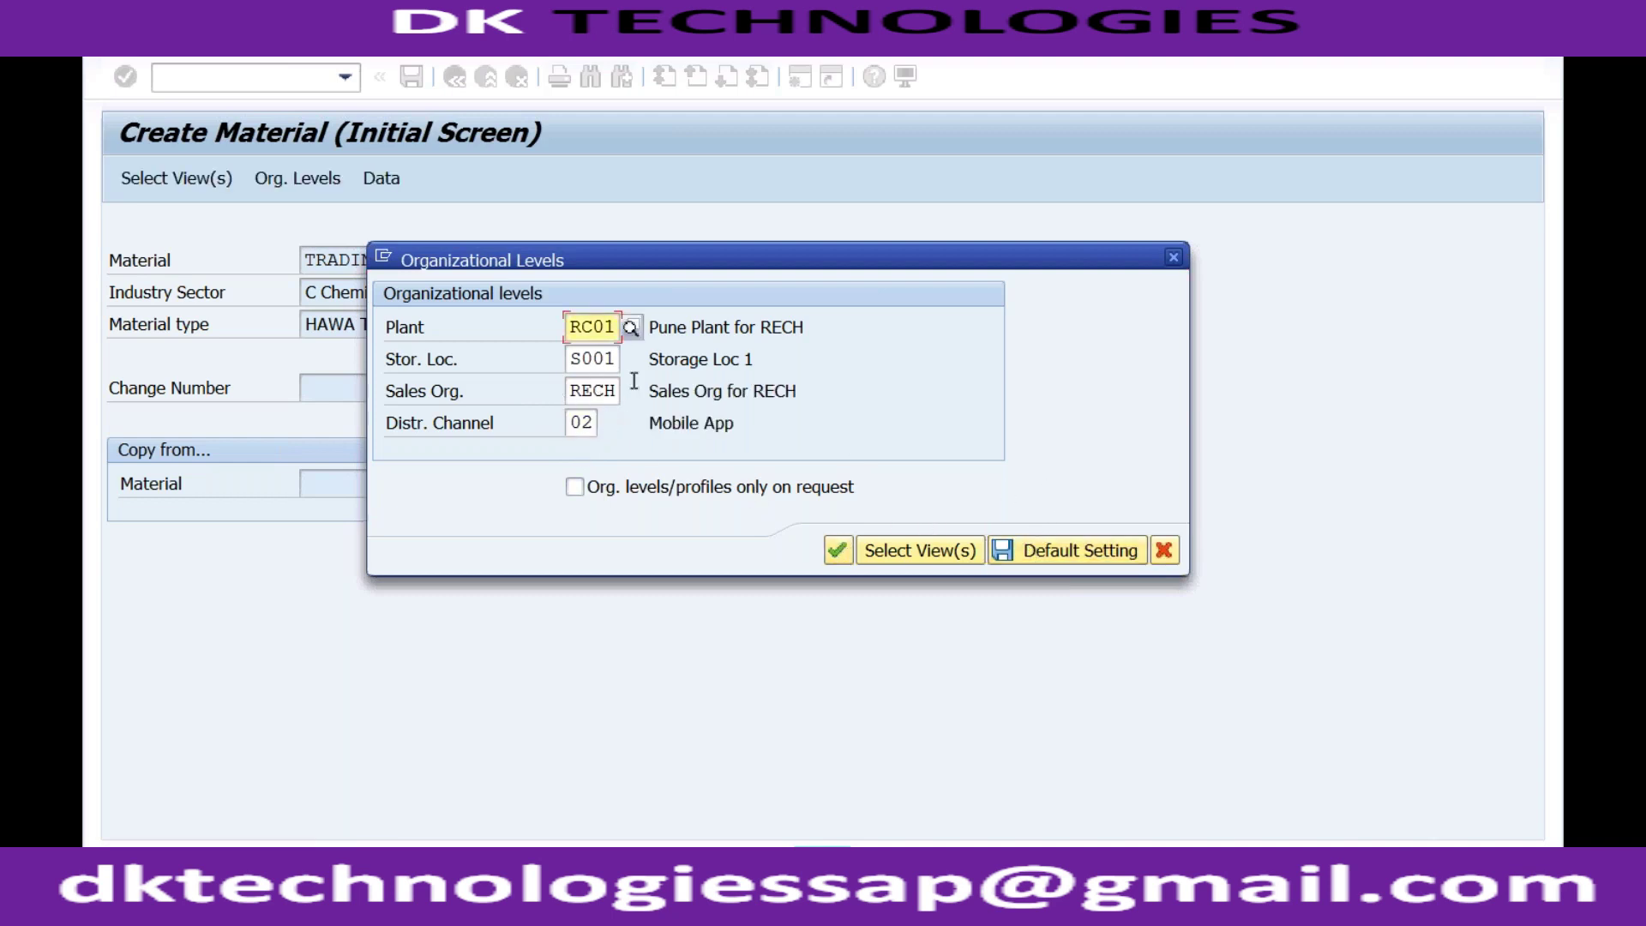
{"action": "left_click", "coordinate": [838, 551]}
Fill in Basic data 1 with description Trading Goods, base unit of measure EA and material group SANI, and continue.
{"action": "key", "text": "BackSpace"}
{"action": "key", "text": "Down"}
{"action": "key", "text": "Return"}
{"action": "left_click", "coordinate": [385, 419]}
{"action": "key", "text": "BackSpace"}
{"action": "key", "text": "Tab"}
{"action": "key", "text": "BackSpace"}
{"action": "type", "text": "SANI"}
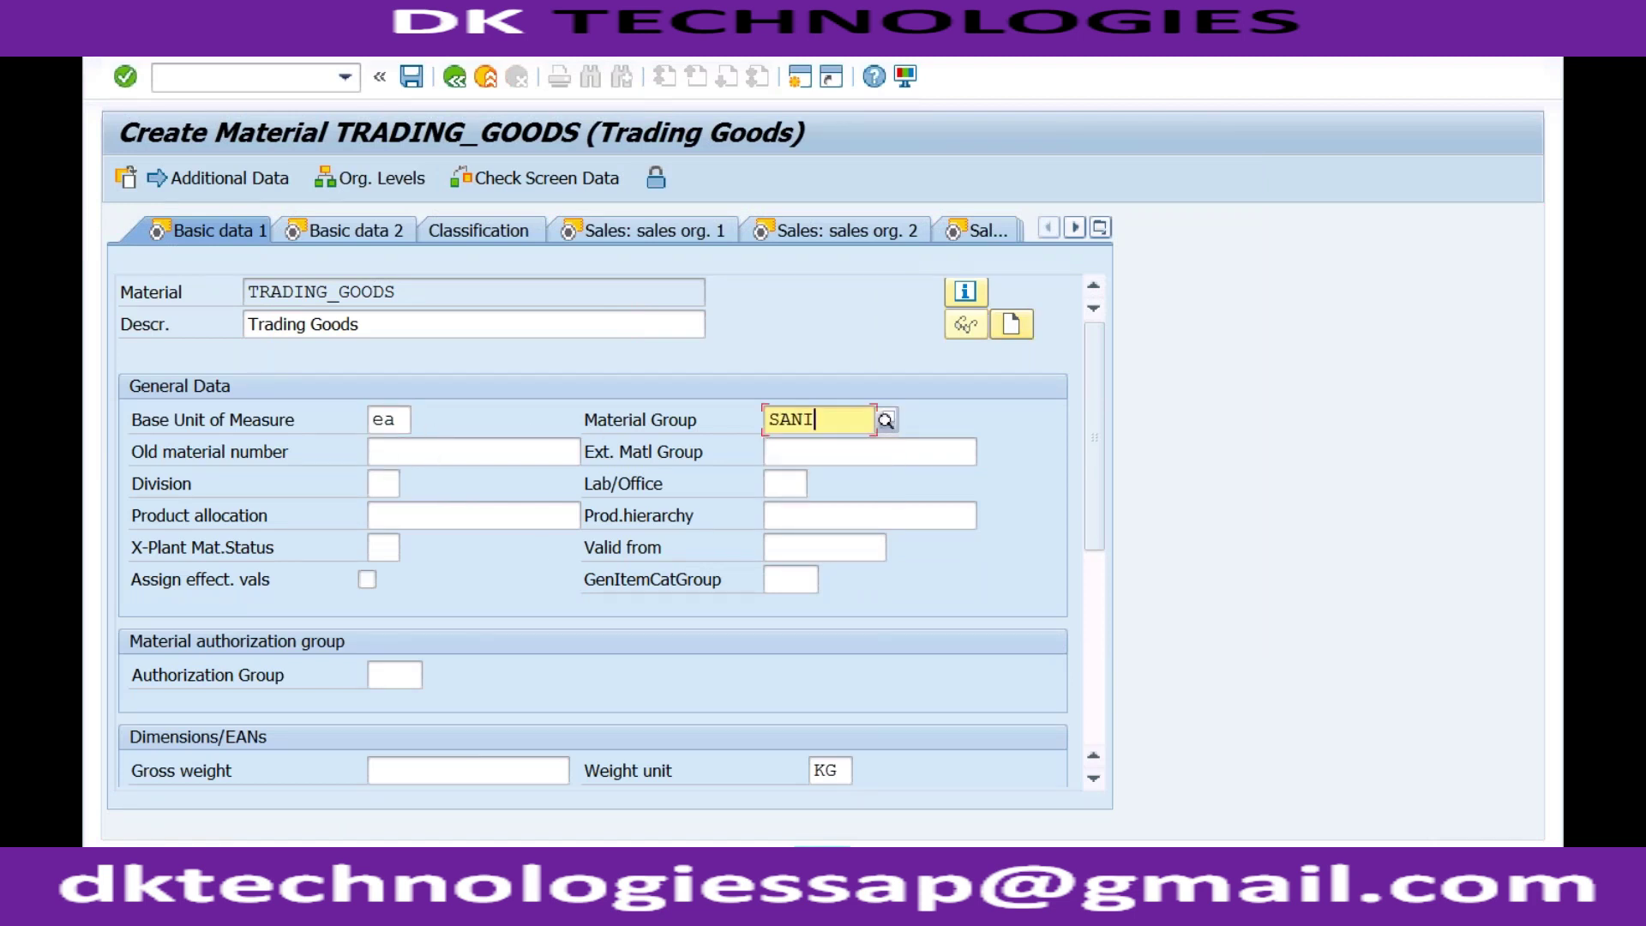
{"action": "key", "text": "Return"}
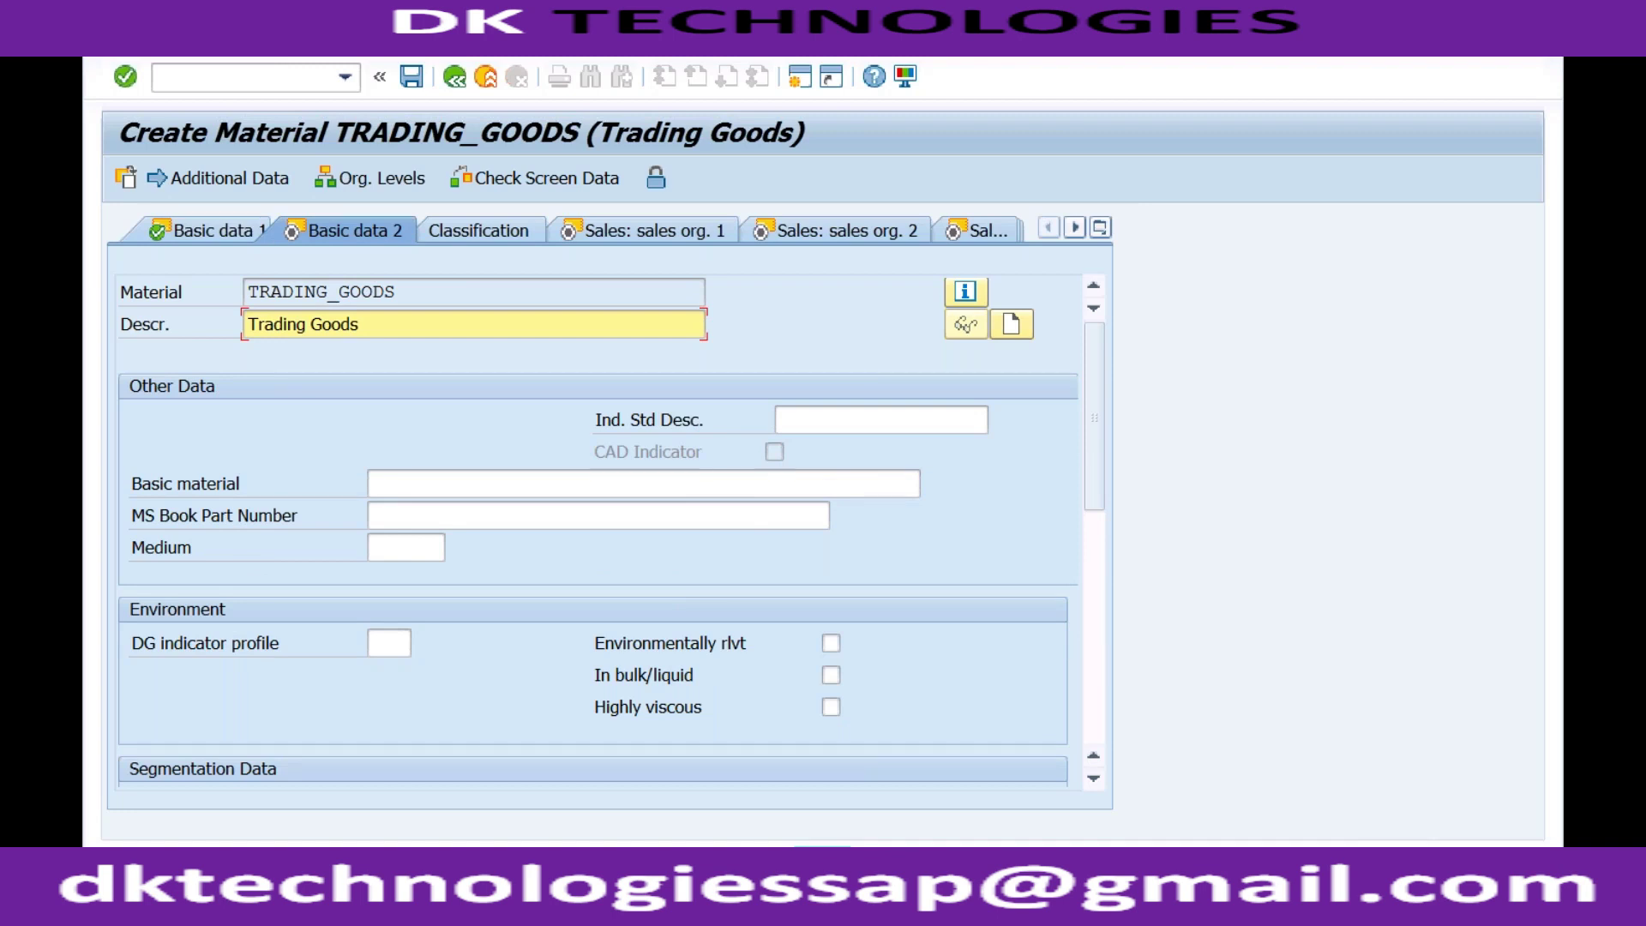
Go through Basic data 2 and Sales: sales org. 1 without making entries and continue to the tax data.
{"action": "key", "text": "Return"}
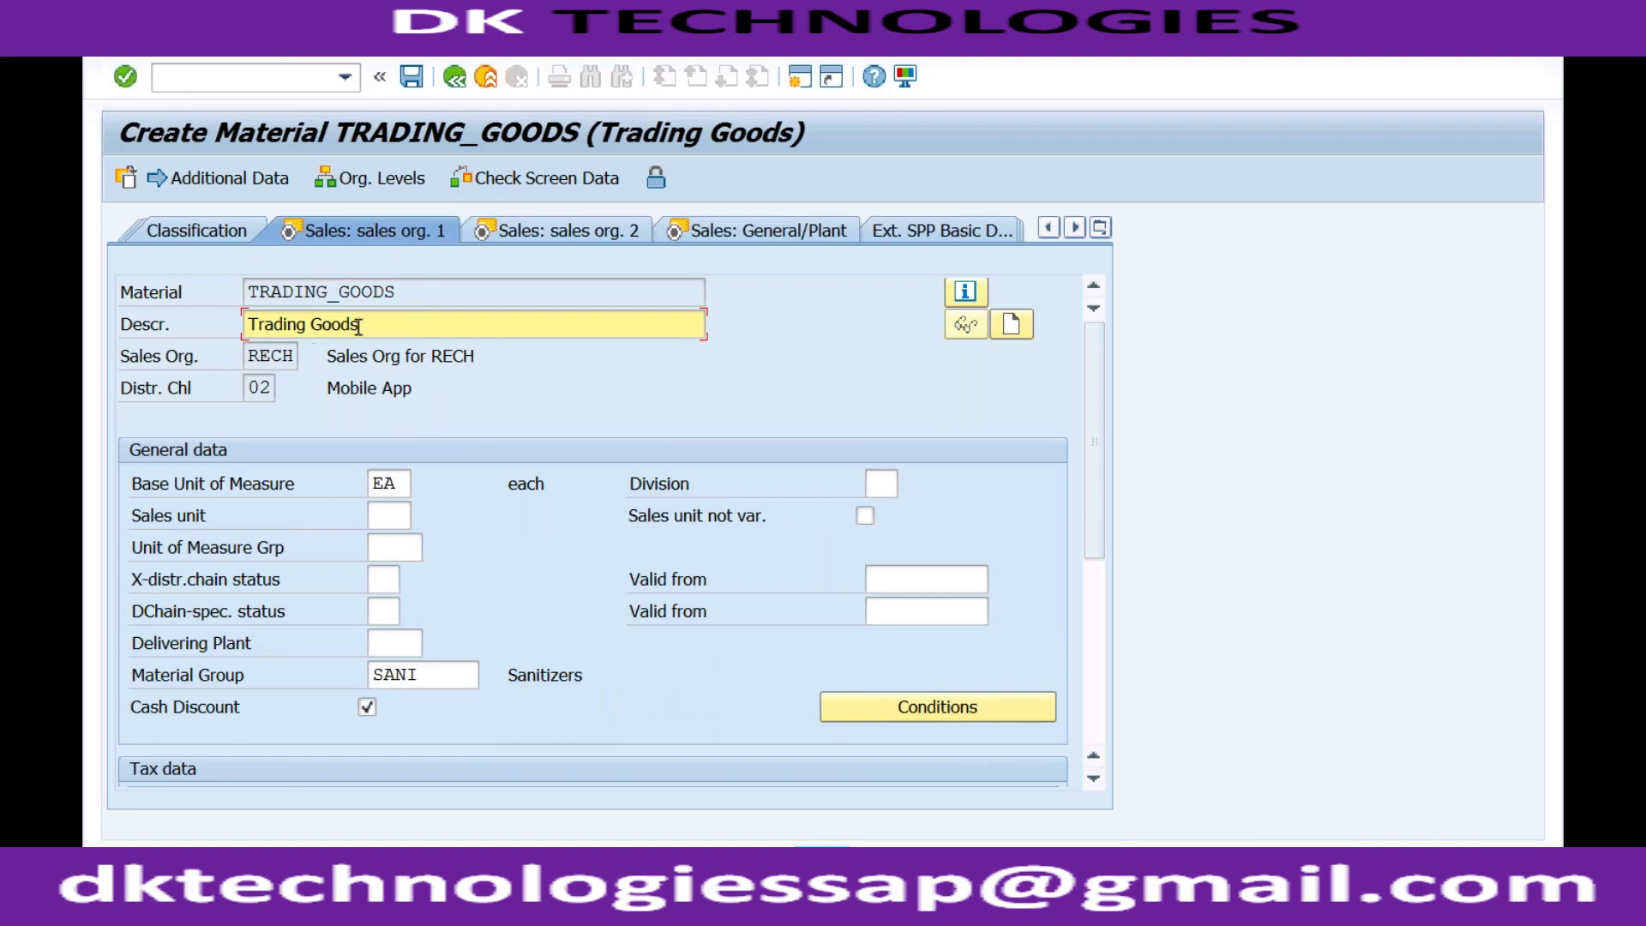
{"action": "left_click", "coordinate": [286, 355]}
{"action": "left_click", "coordinate": [259, 387]}
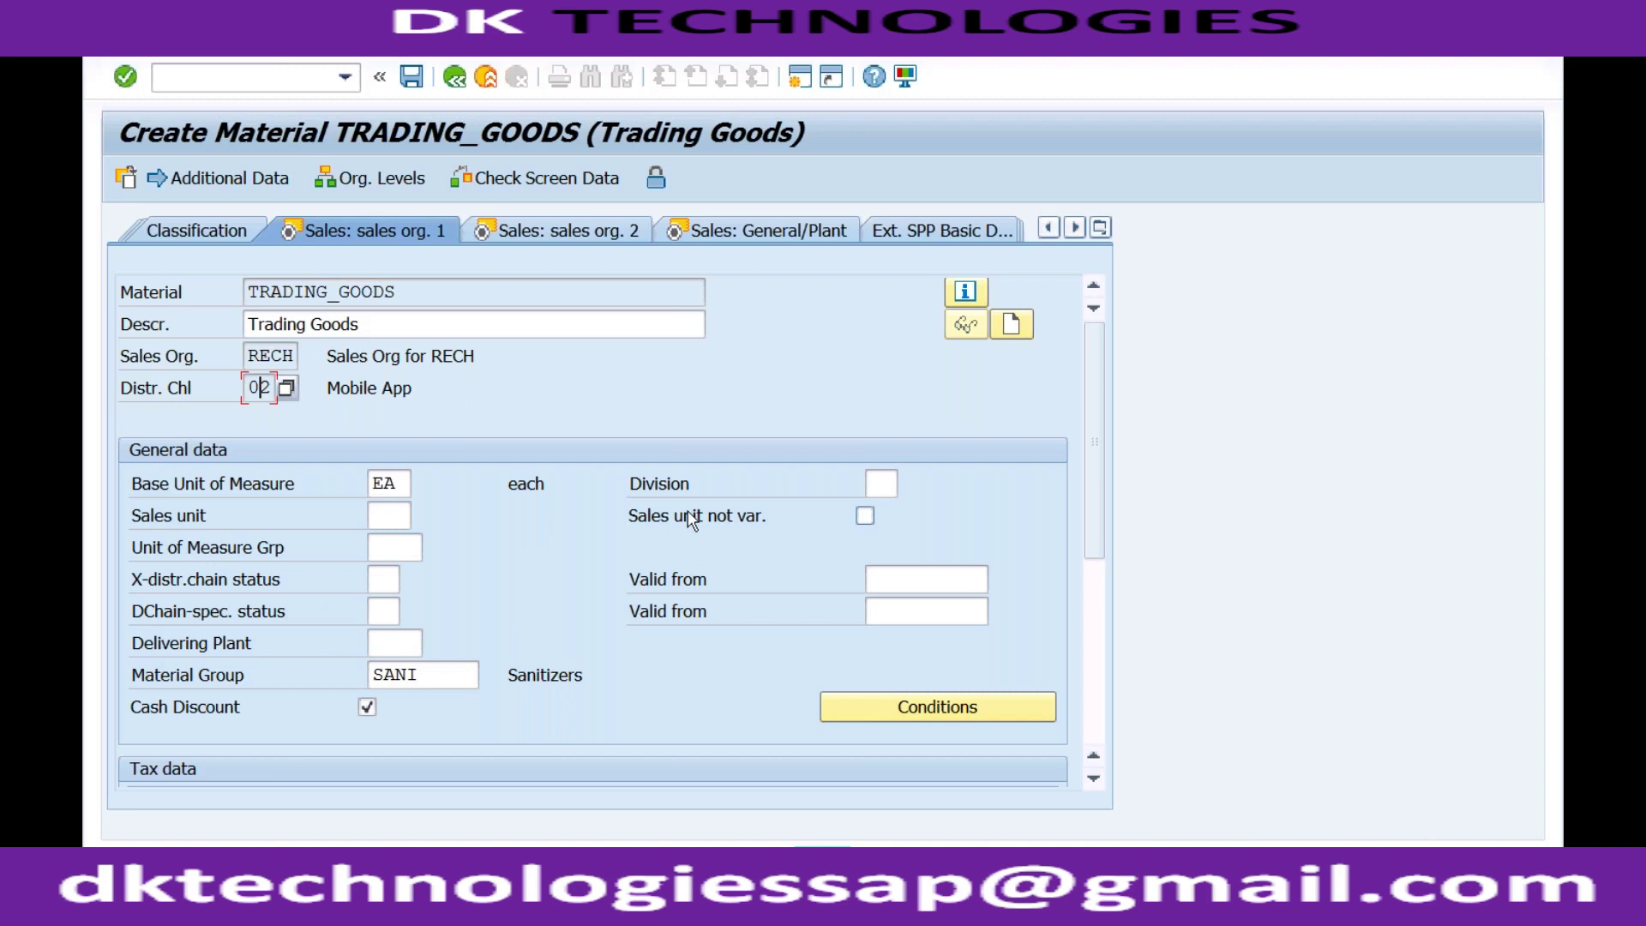
{"action": "left_click", "coordinate": [392, 515]}
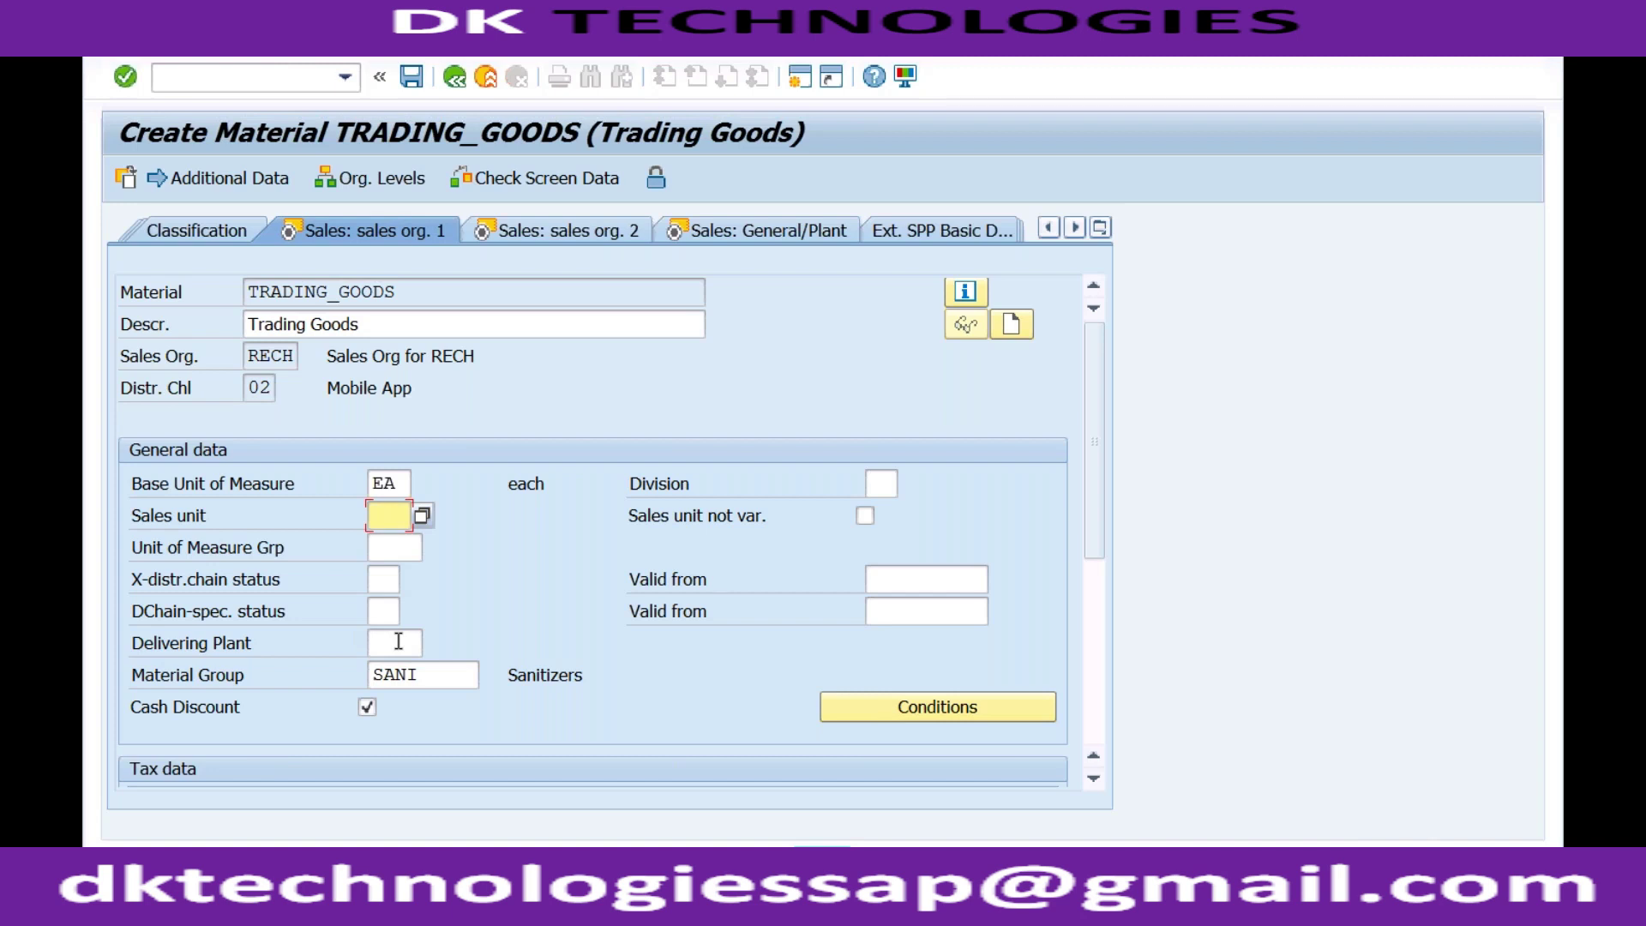
{"action": "key", "text": "Return"}
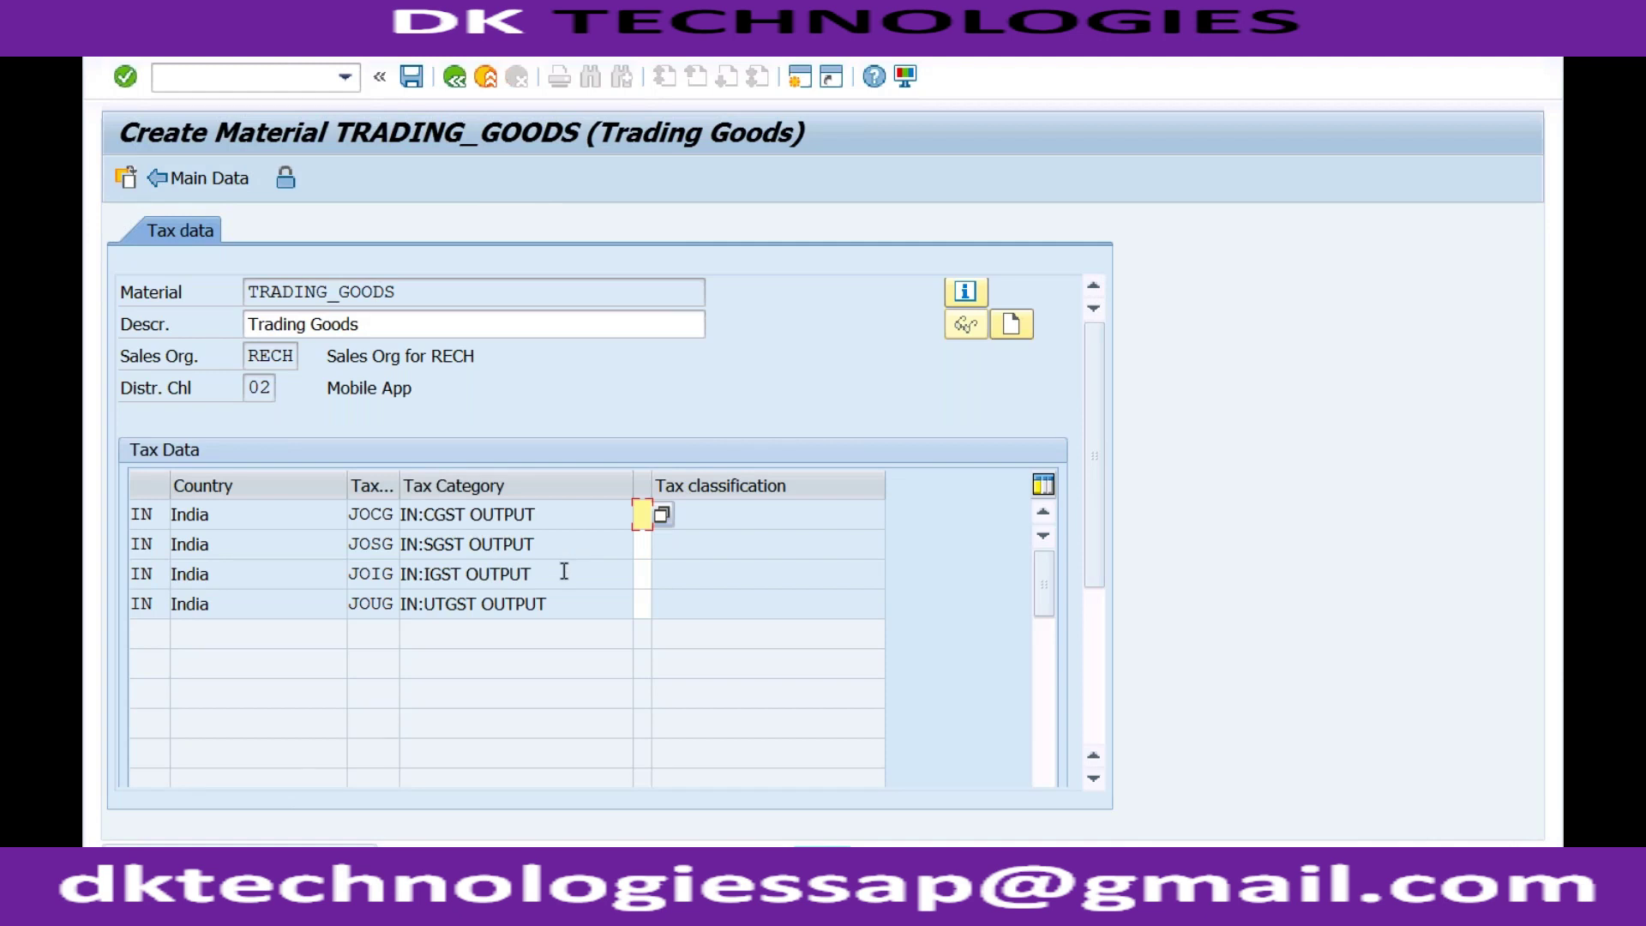
Enter tax classification 0 for the CGST and SGST output categories and check it against the possible entries.
{"action": "left_click", "coordinate": [544, 509]}
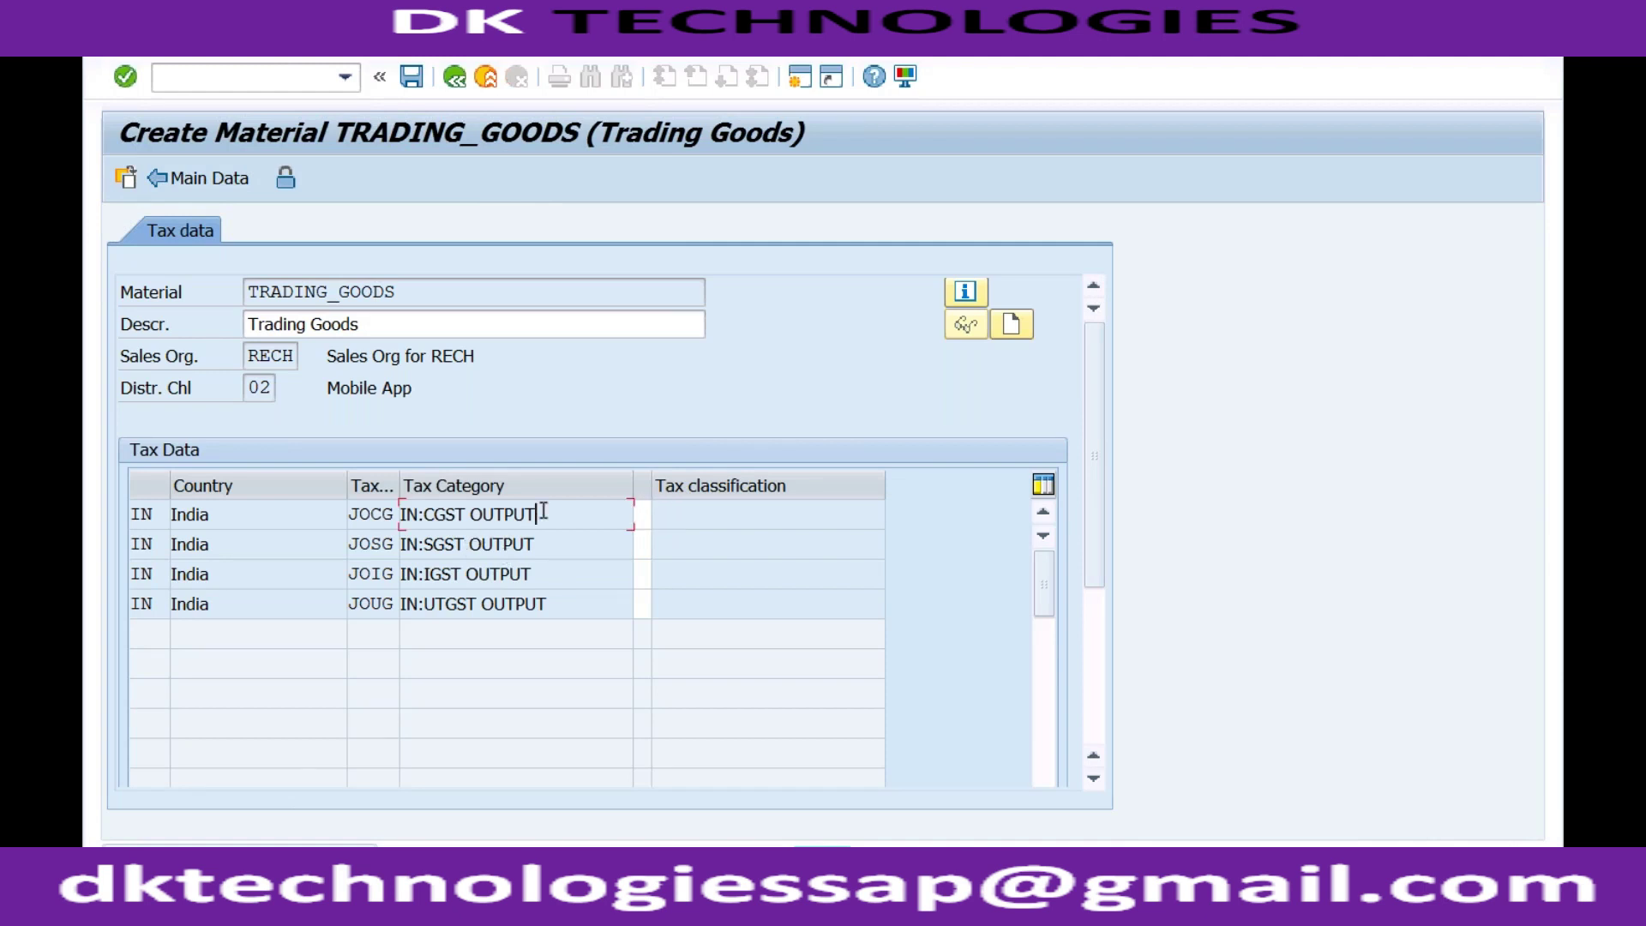
{"action": "left_click", "coordinate": [639, 512]}
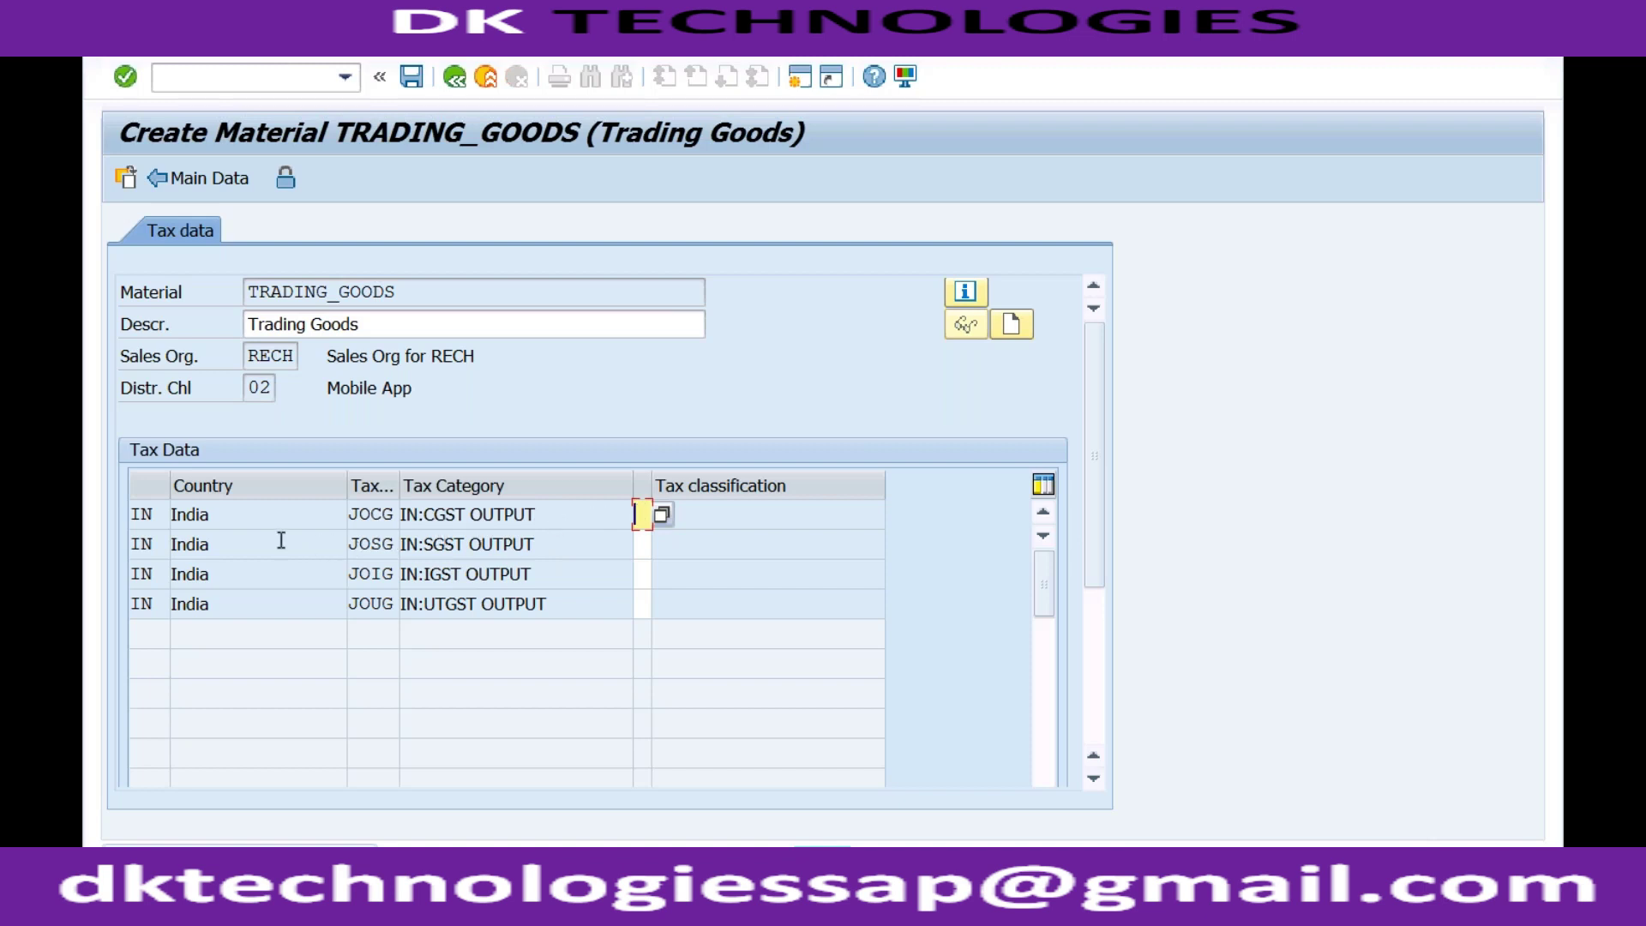
{"action": "left_click", "coordinate": [396, 291]}
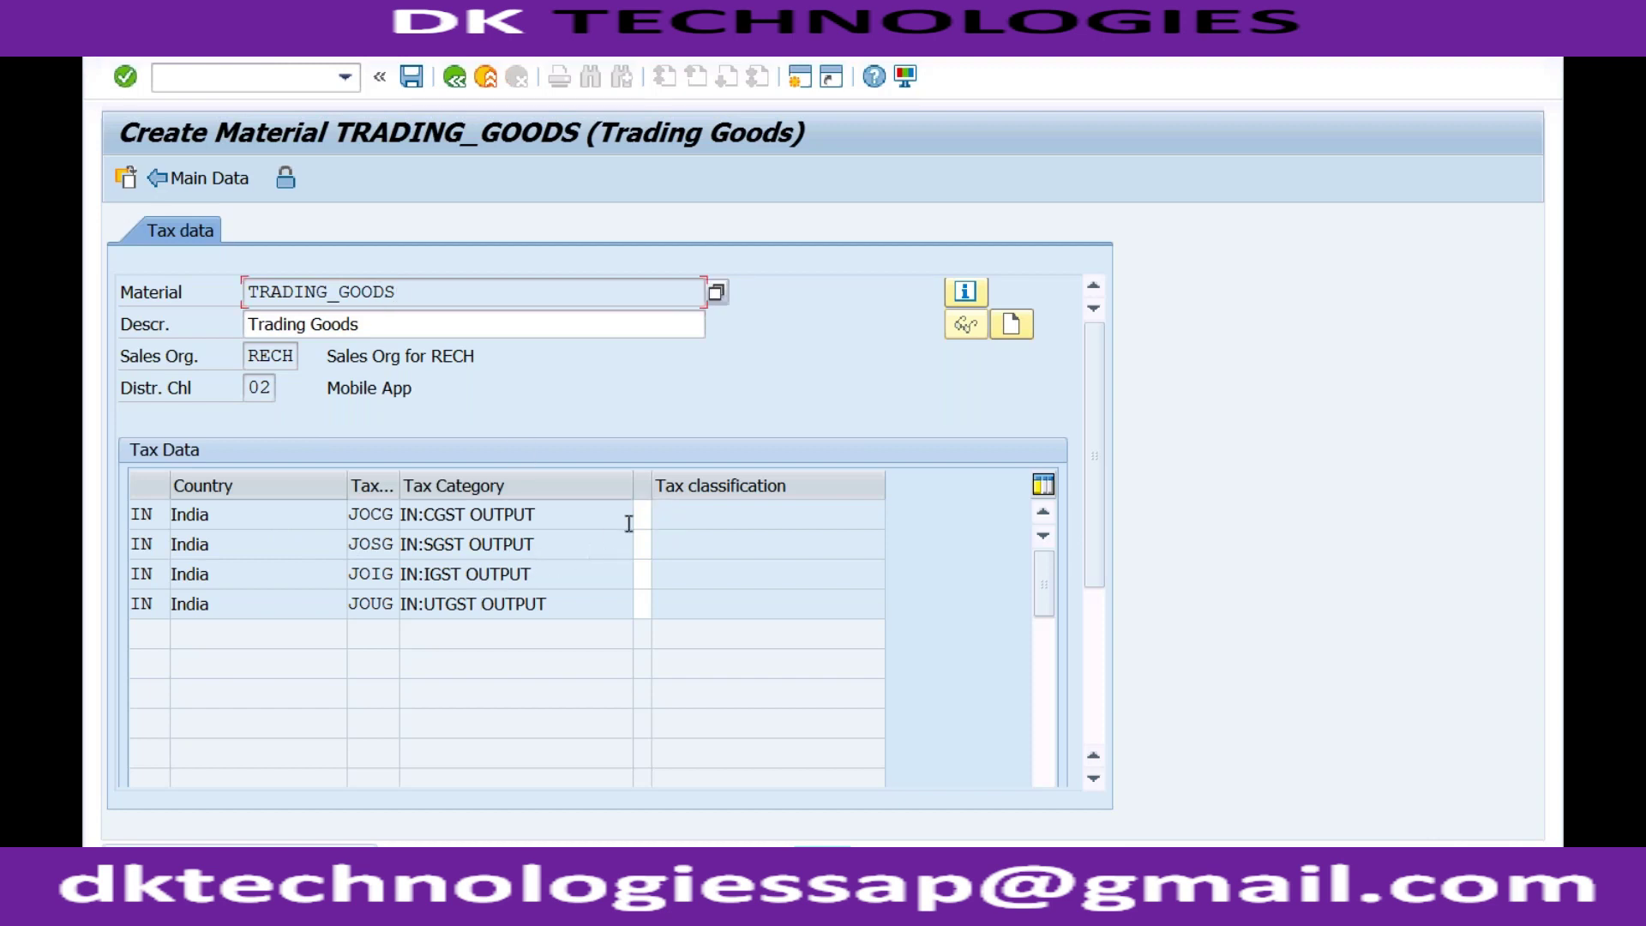
{"action": "left_click", "coordinate": [640, 516]}
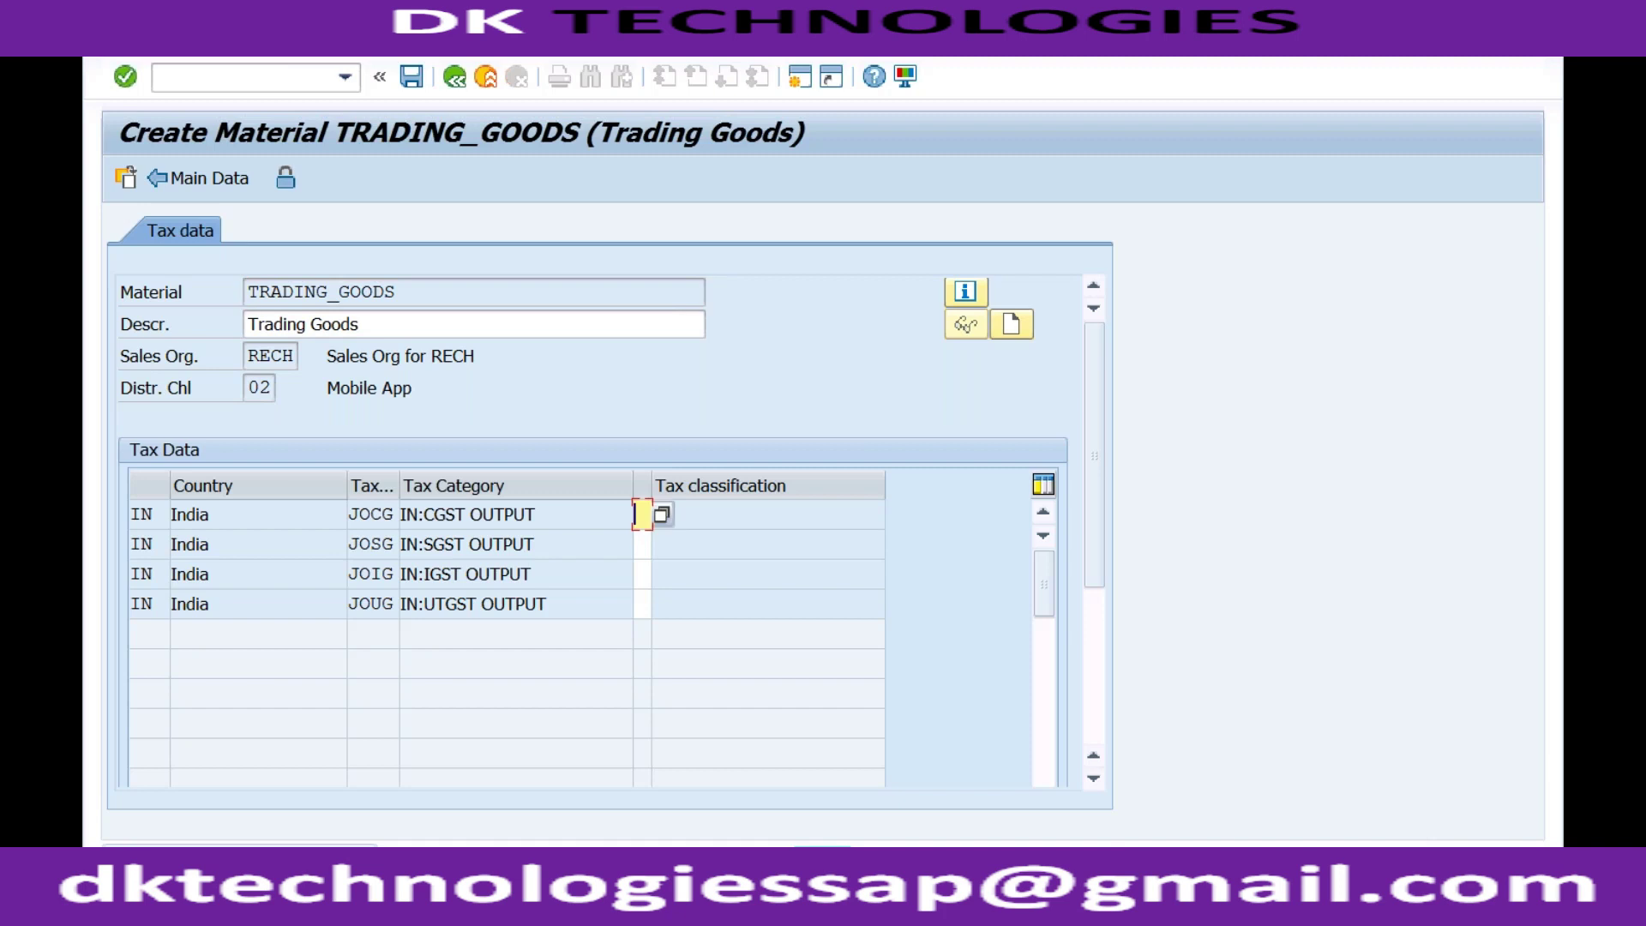
{"action": "type", "text": "0"}
{"action": "left_click", "coordinate": [640, 545]}
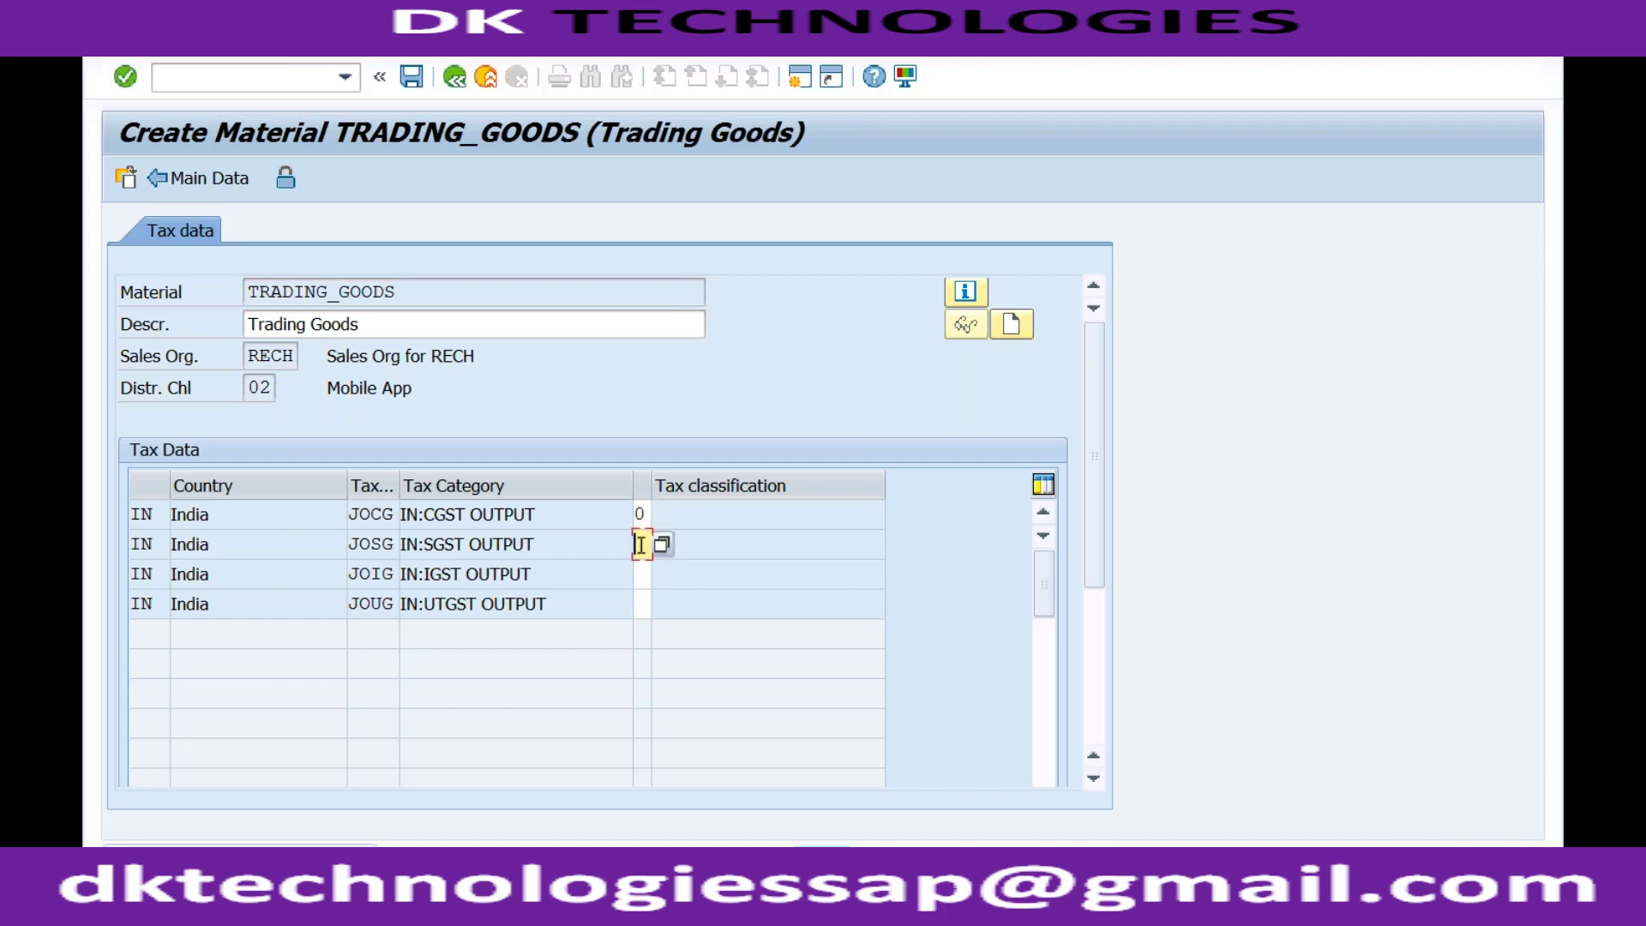
{"action": "type", "text": "0"}
{"action": "left_click", "coordinate": [661, 545]}
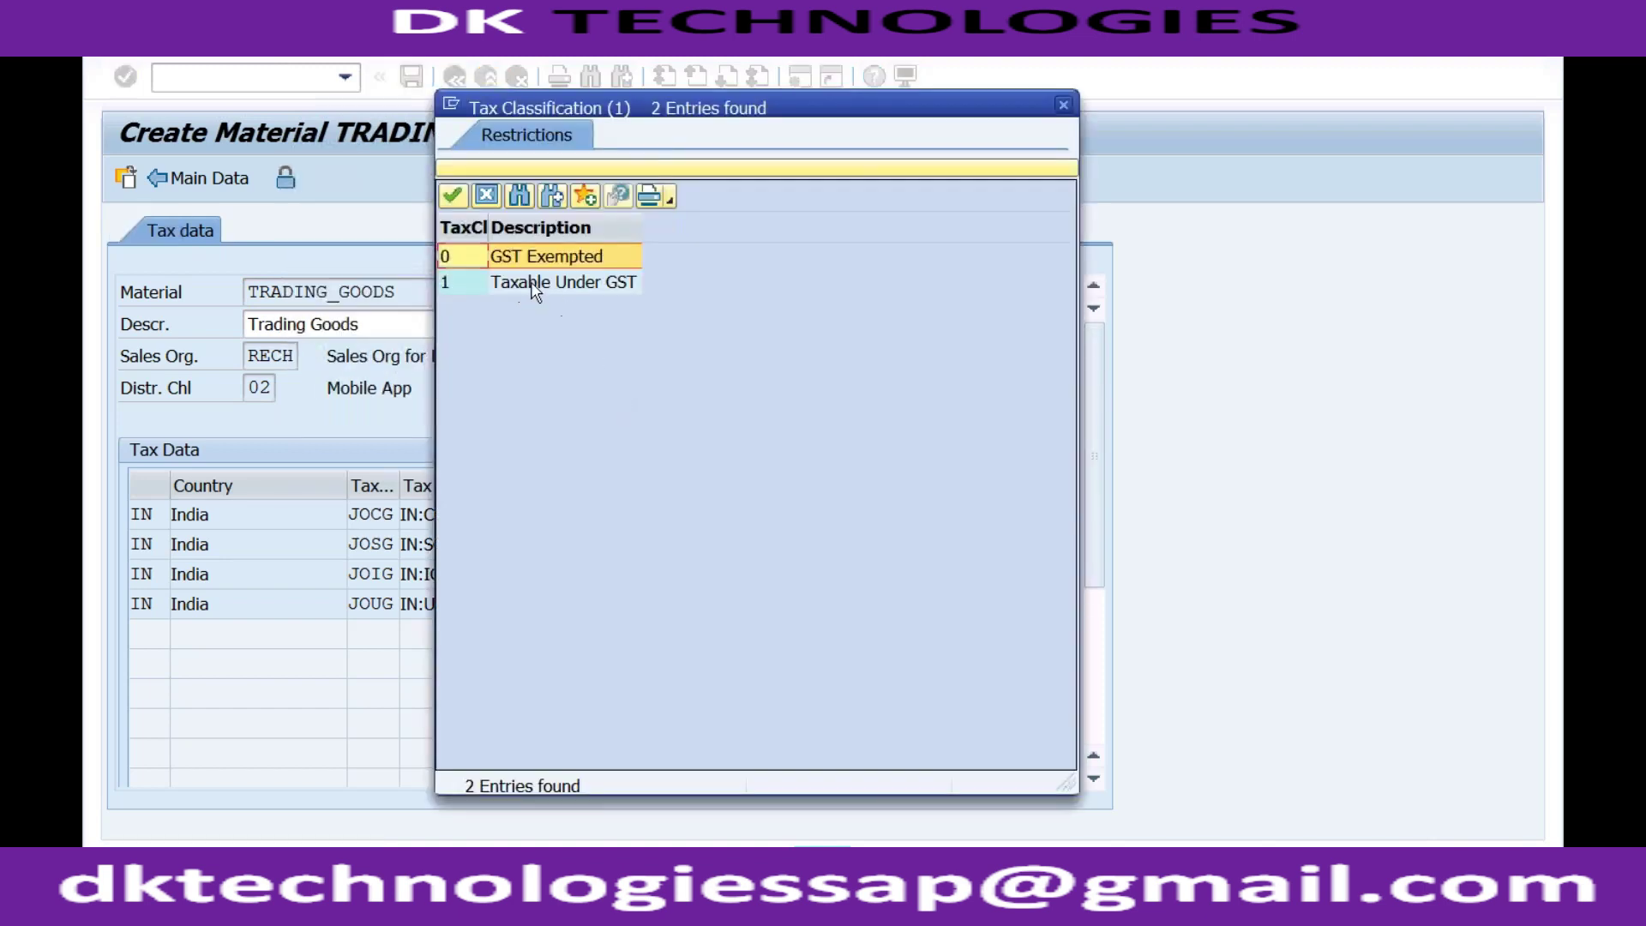
{"action": "left_click", "coordinate": [549, 286]}
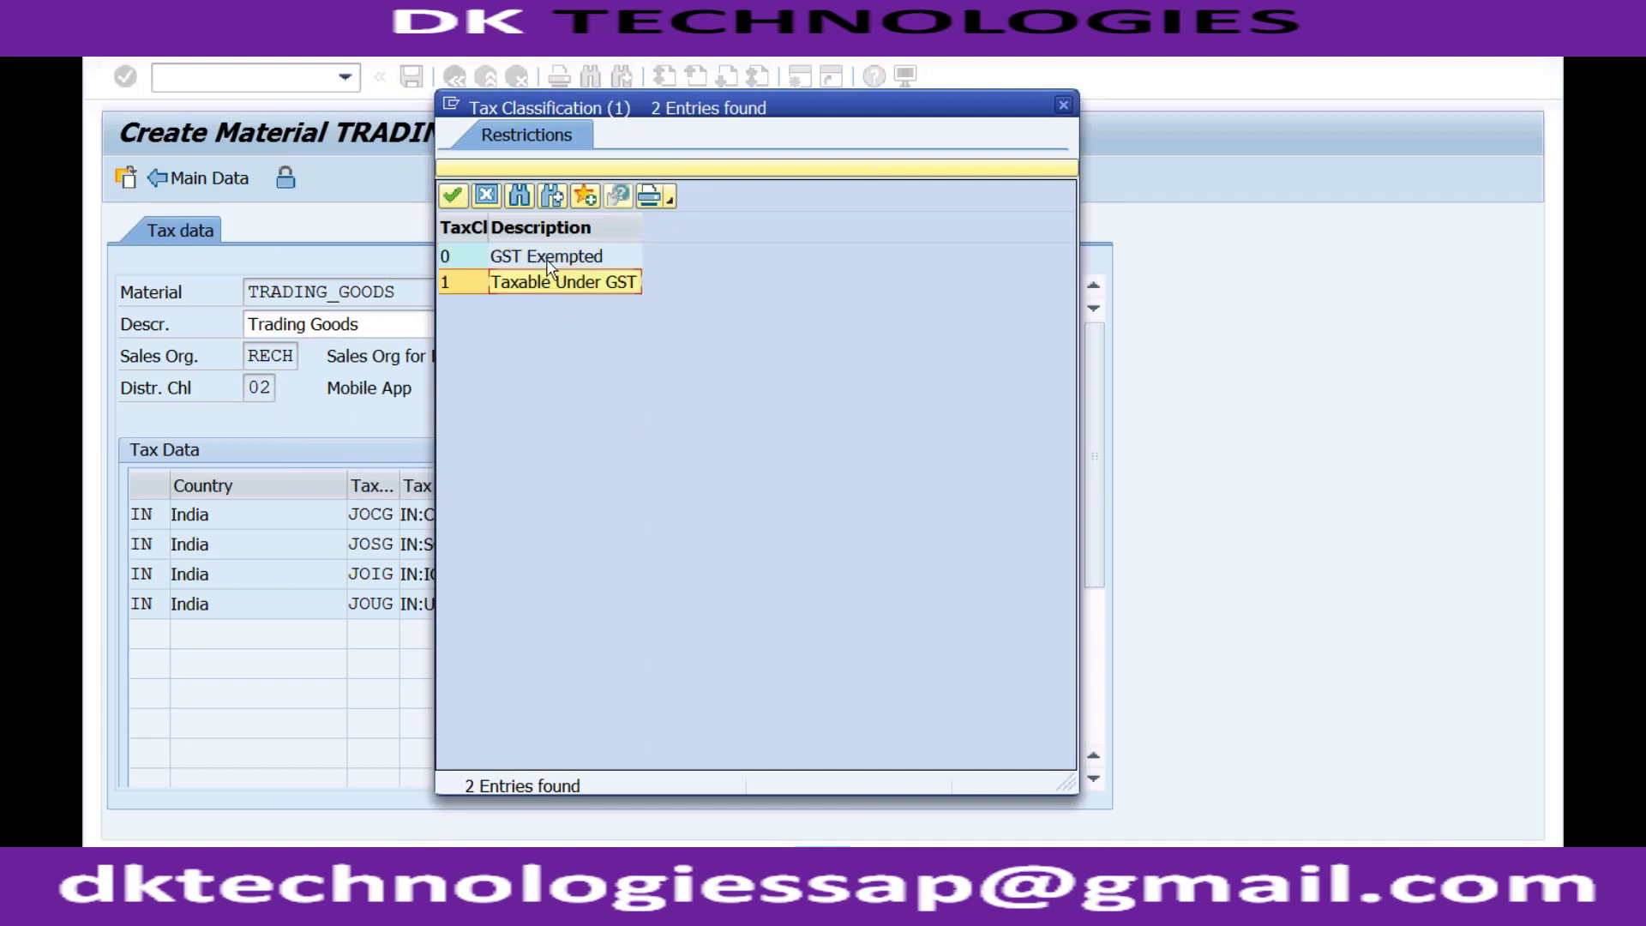
{"action": "left_click", "coordinate": [550, 261]}
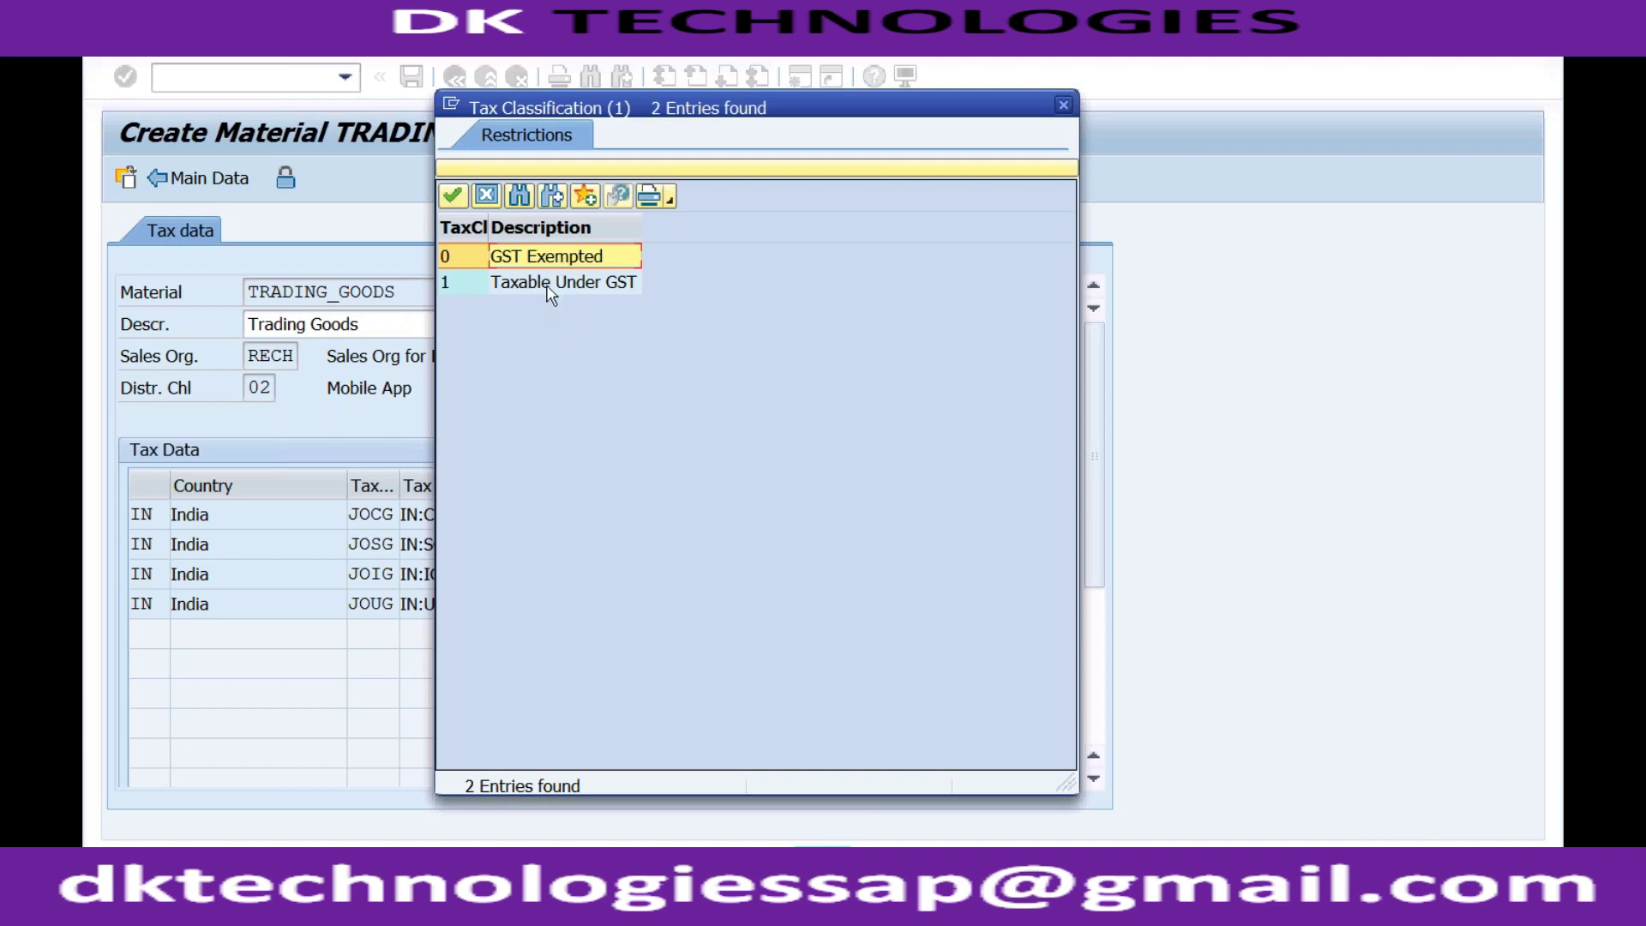
{"action": "left_click", "coordinate": [1062, 105]}
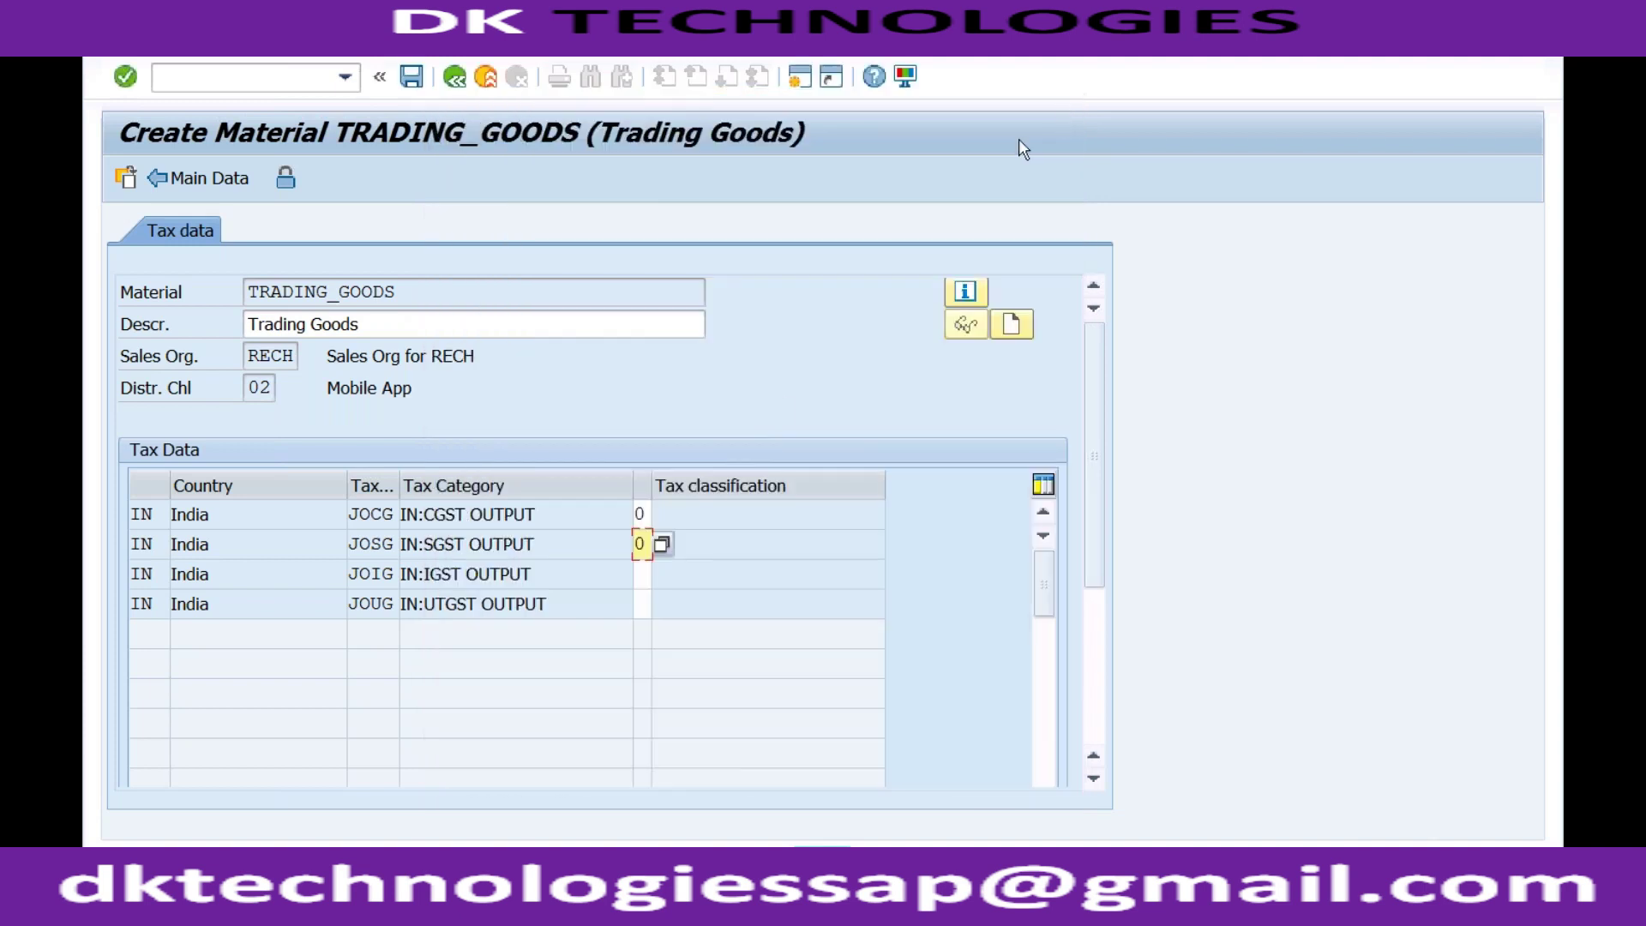
Enter tax classification 0 for the IGST and UTGST output categories and confirm the tax data.
{"action": "left_click", "coordinate": [642, 574]}
{"action": "type", "text": "0"}
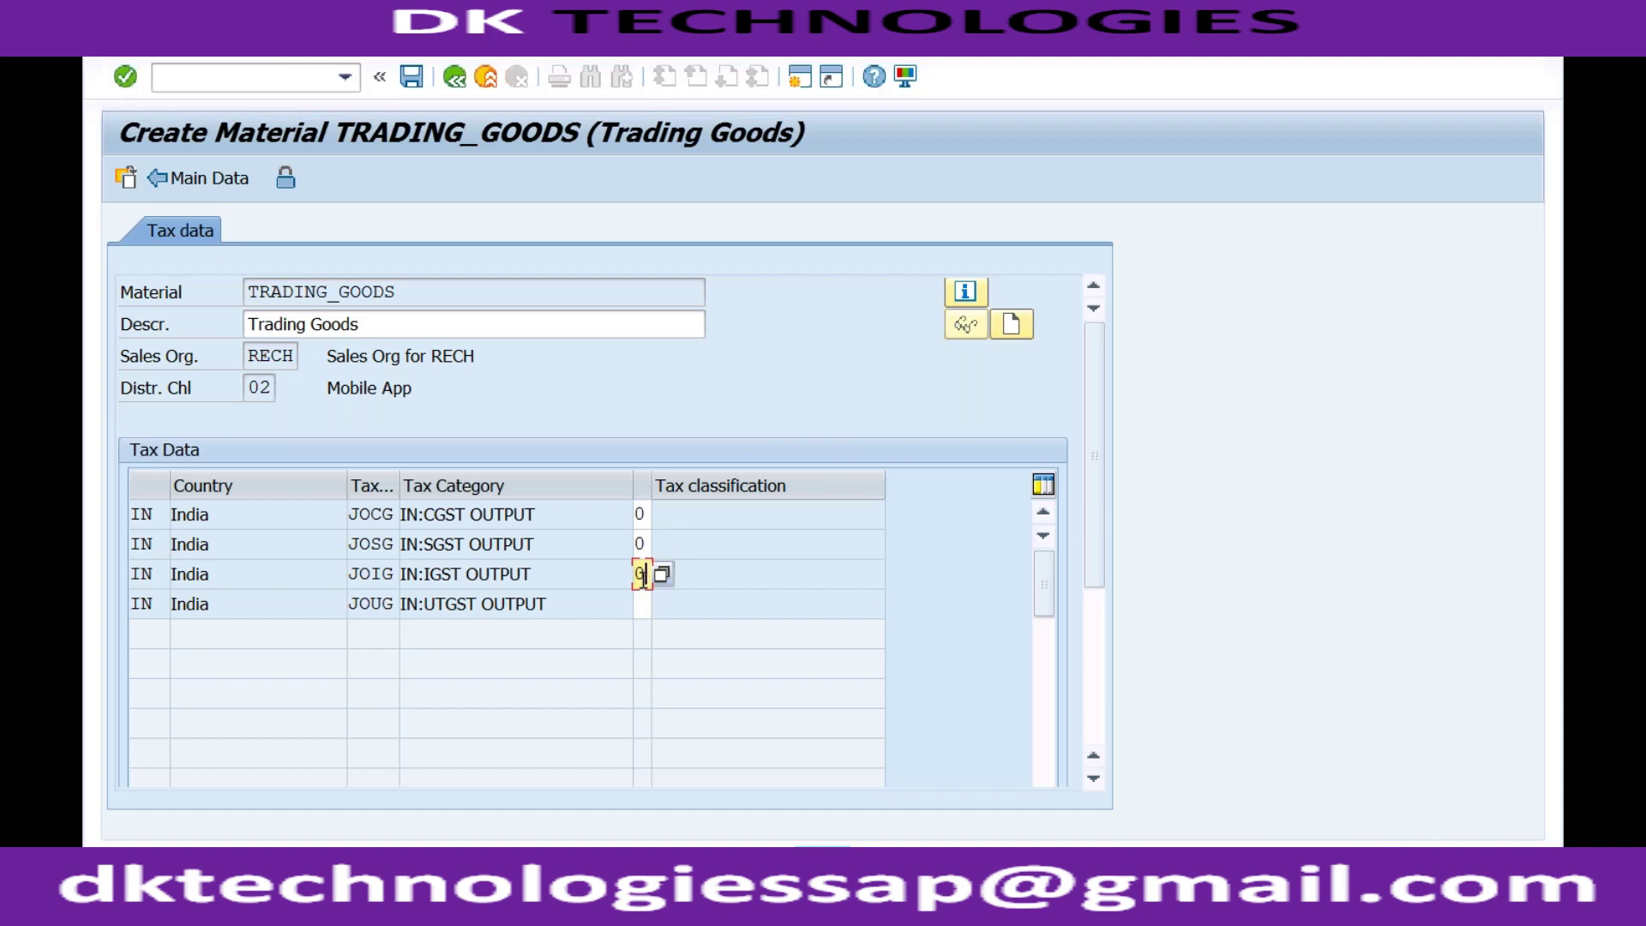
{"action": "left_click", "coordinate": [644, 604]}
{"action": "type", "text": "0"}
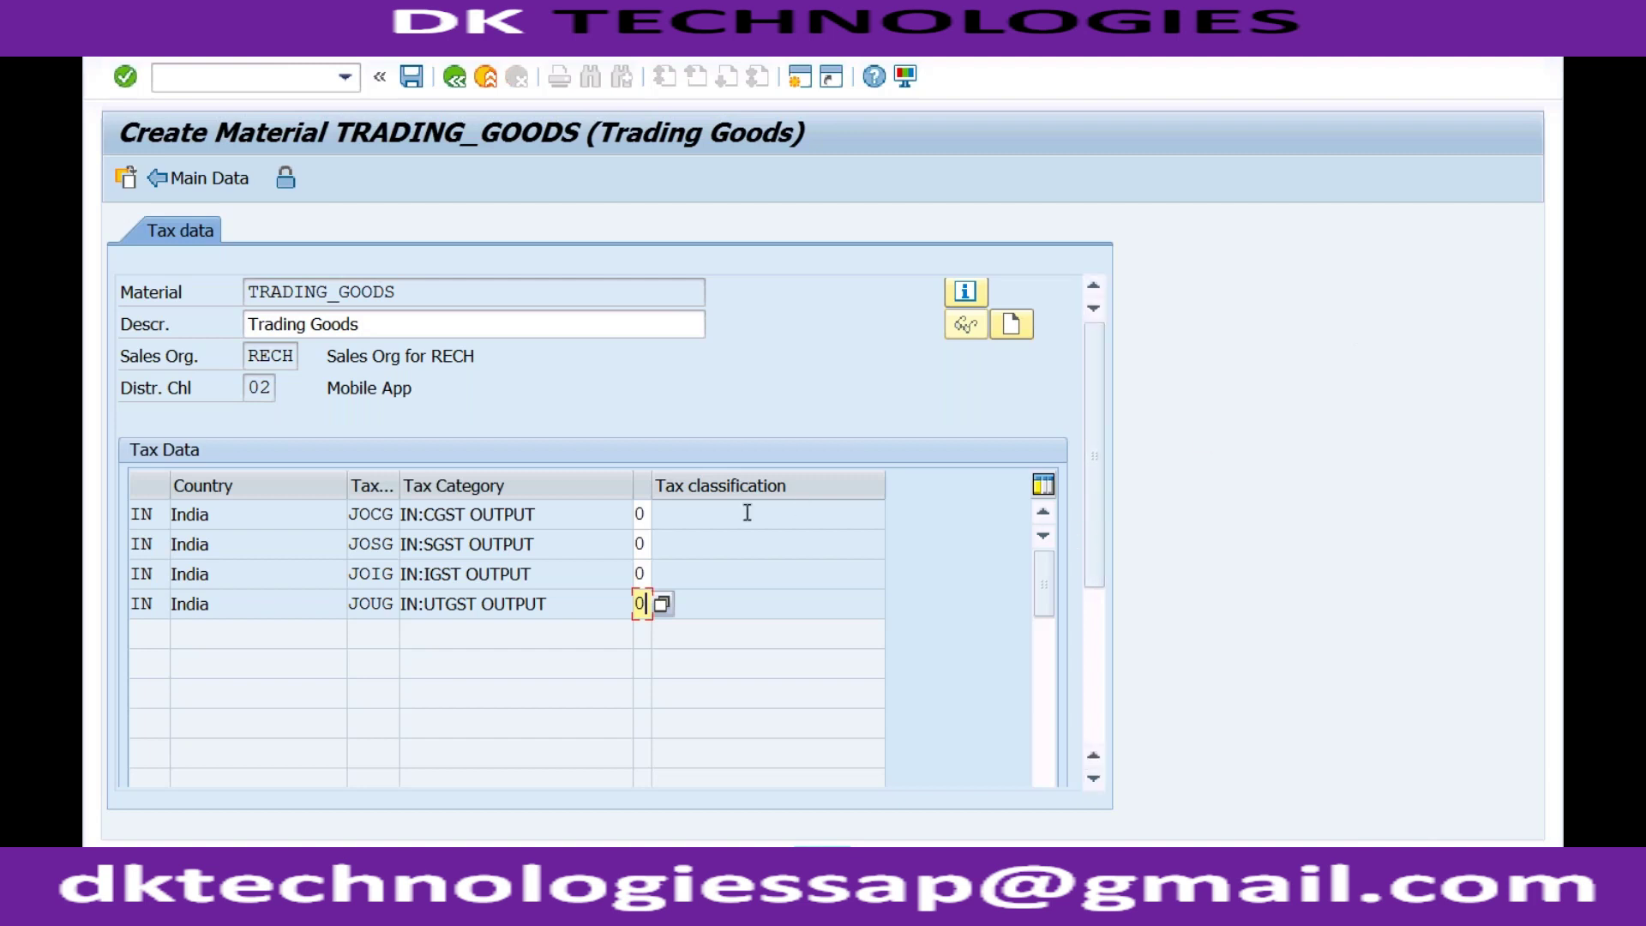
{"action": "left_click", "coordinate": [644, 543]}
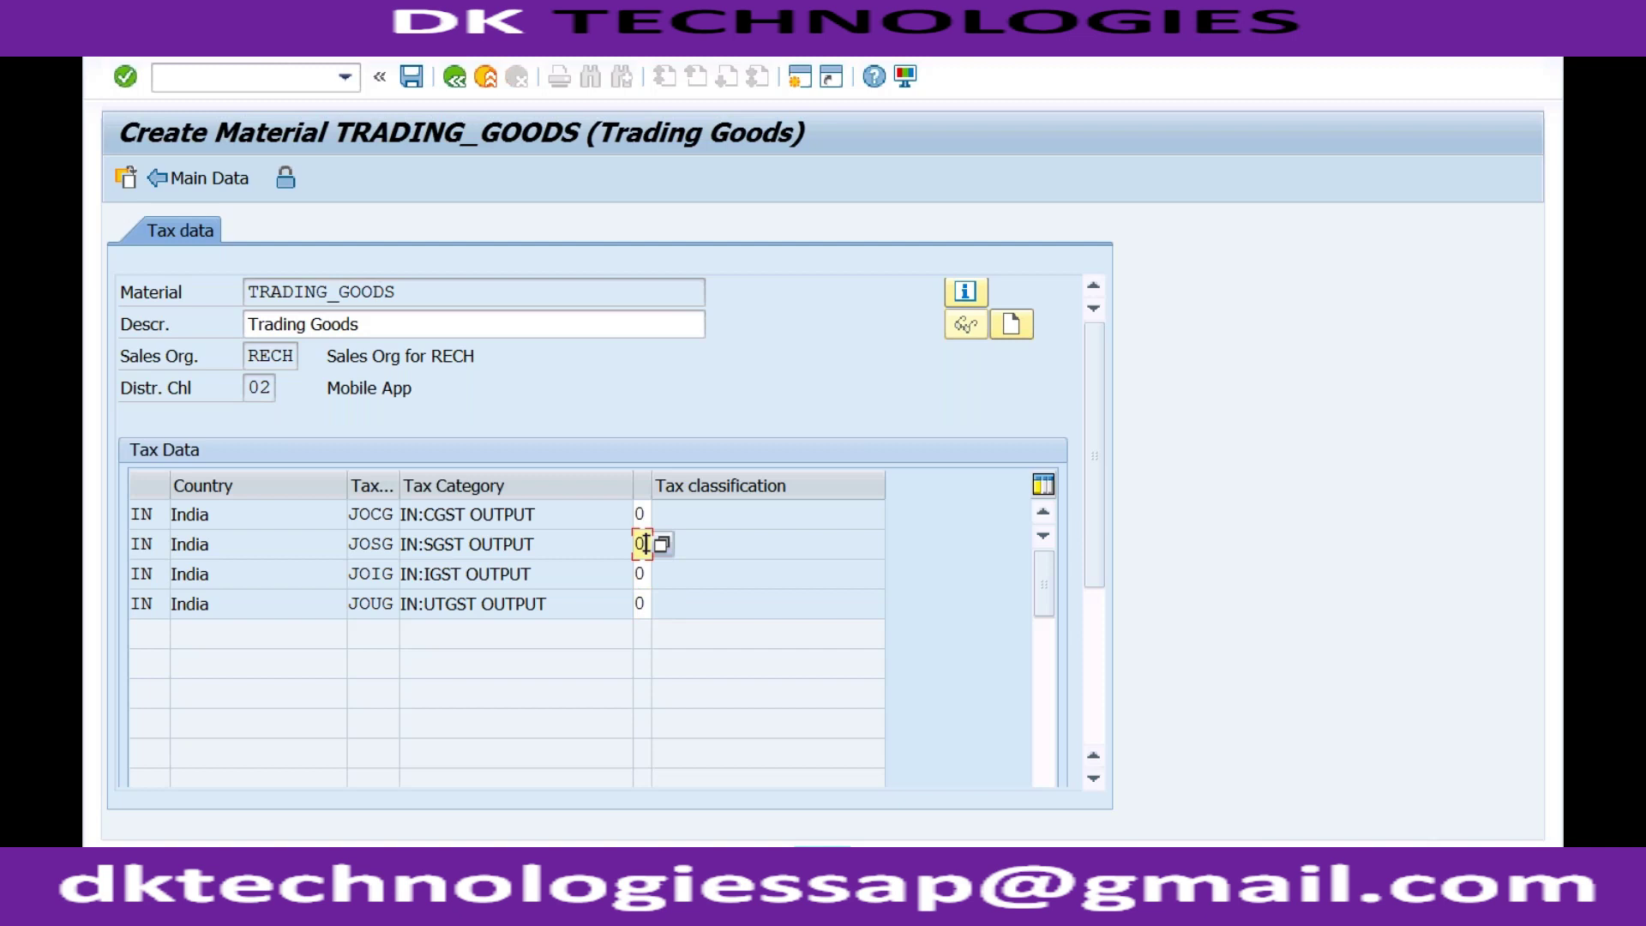
{"action": "key", "text": "Return"}
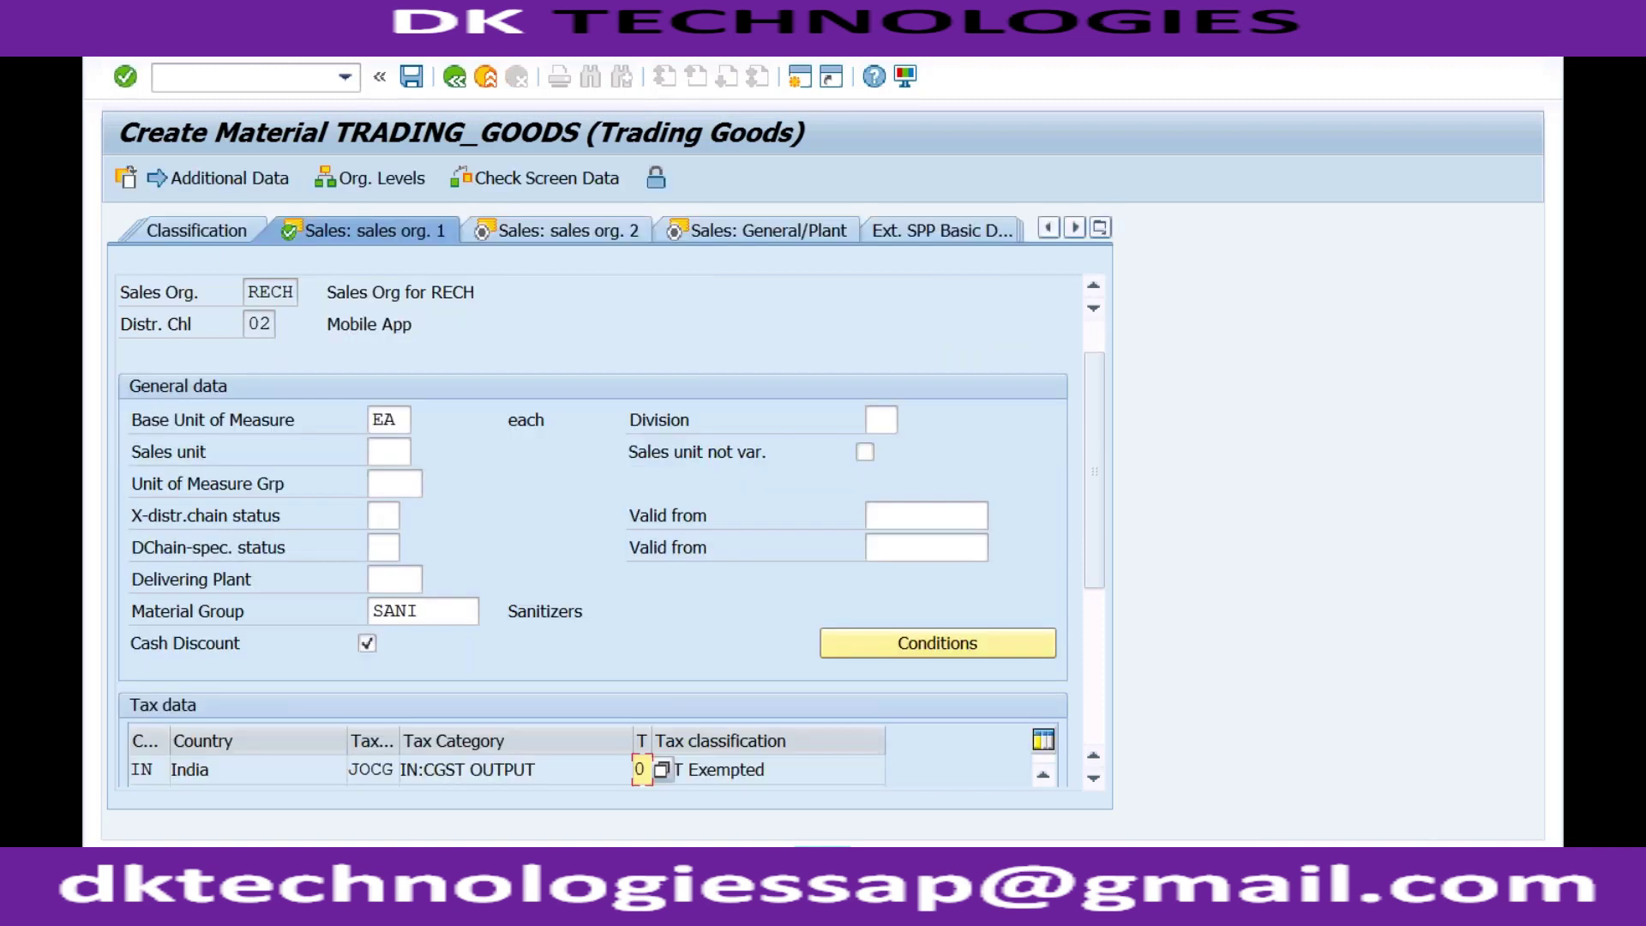
Set the item category group to NORM in Sales: sales org. 2 and continue to the Sales: General/Plant view.
{"action": "key", "text": "Return"}
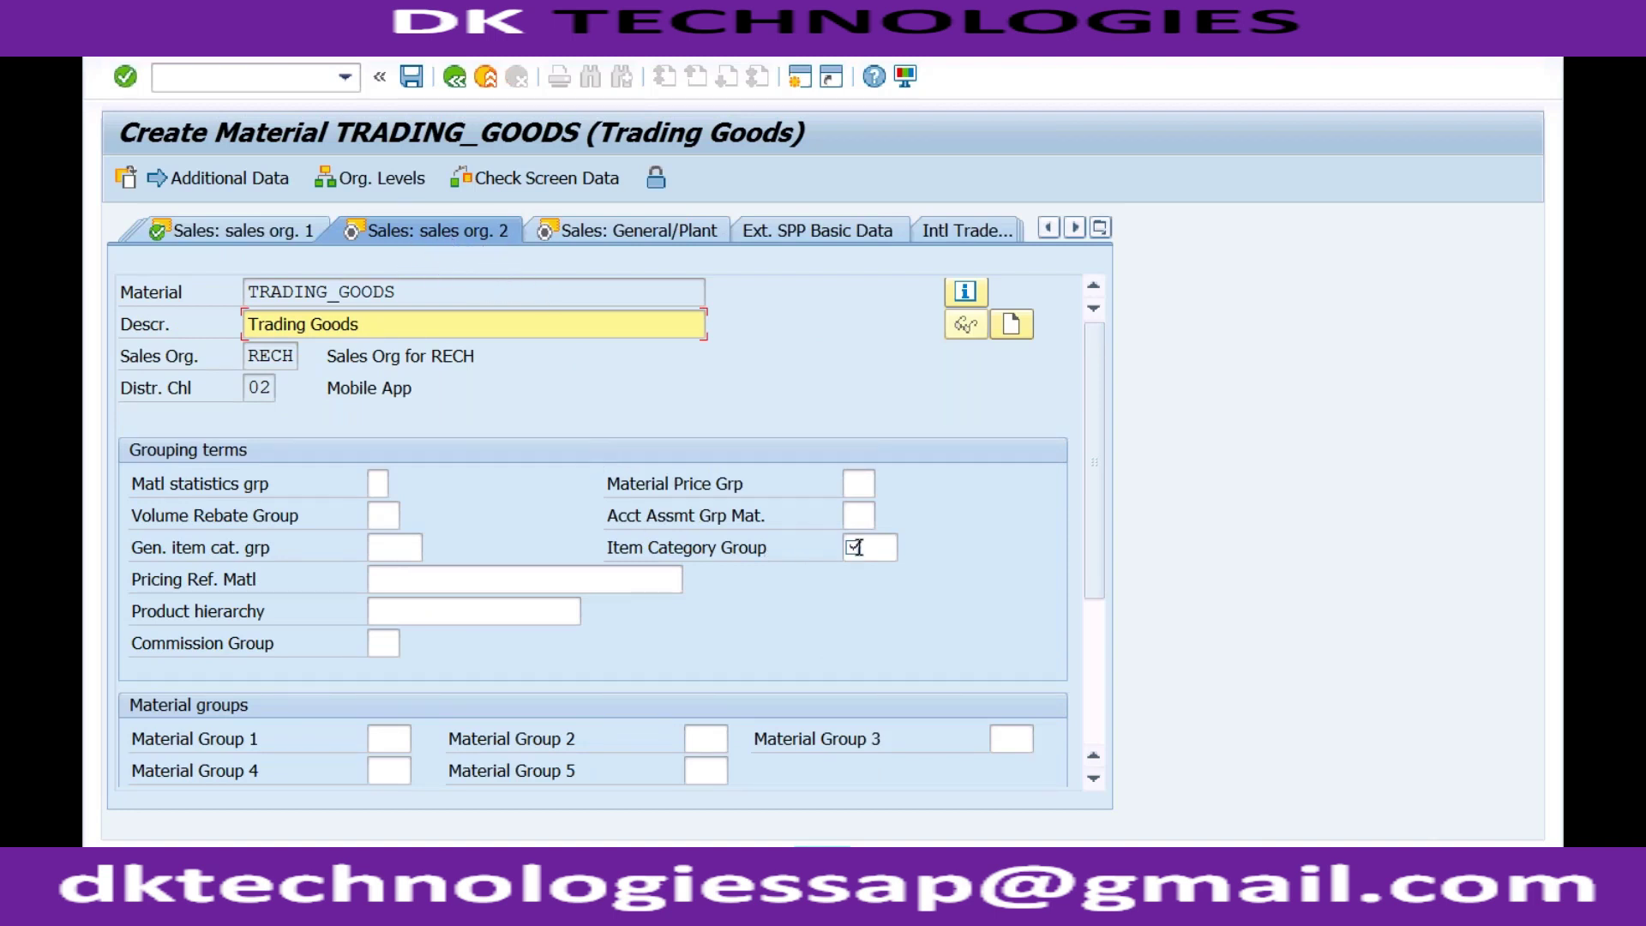
{"action": "left_click", "coordinate": [857, 515]}
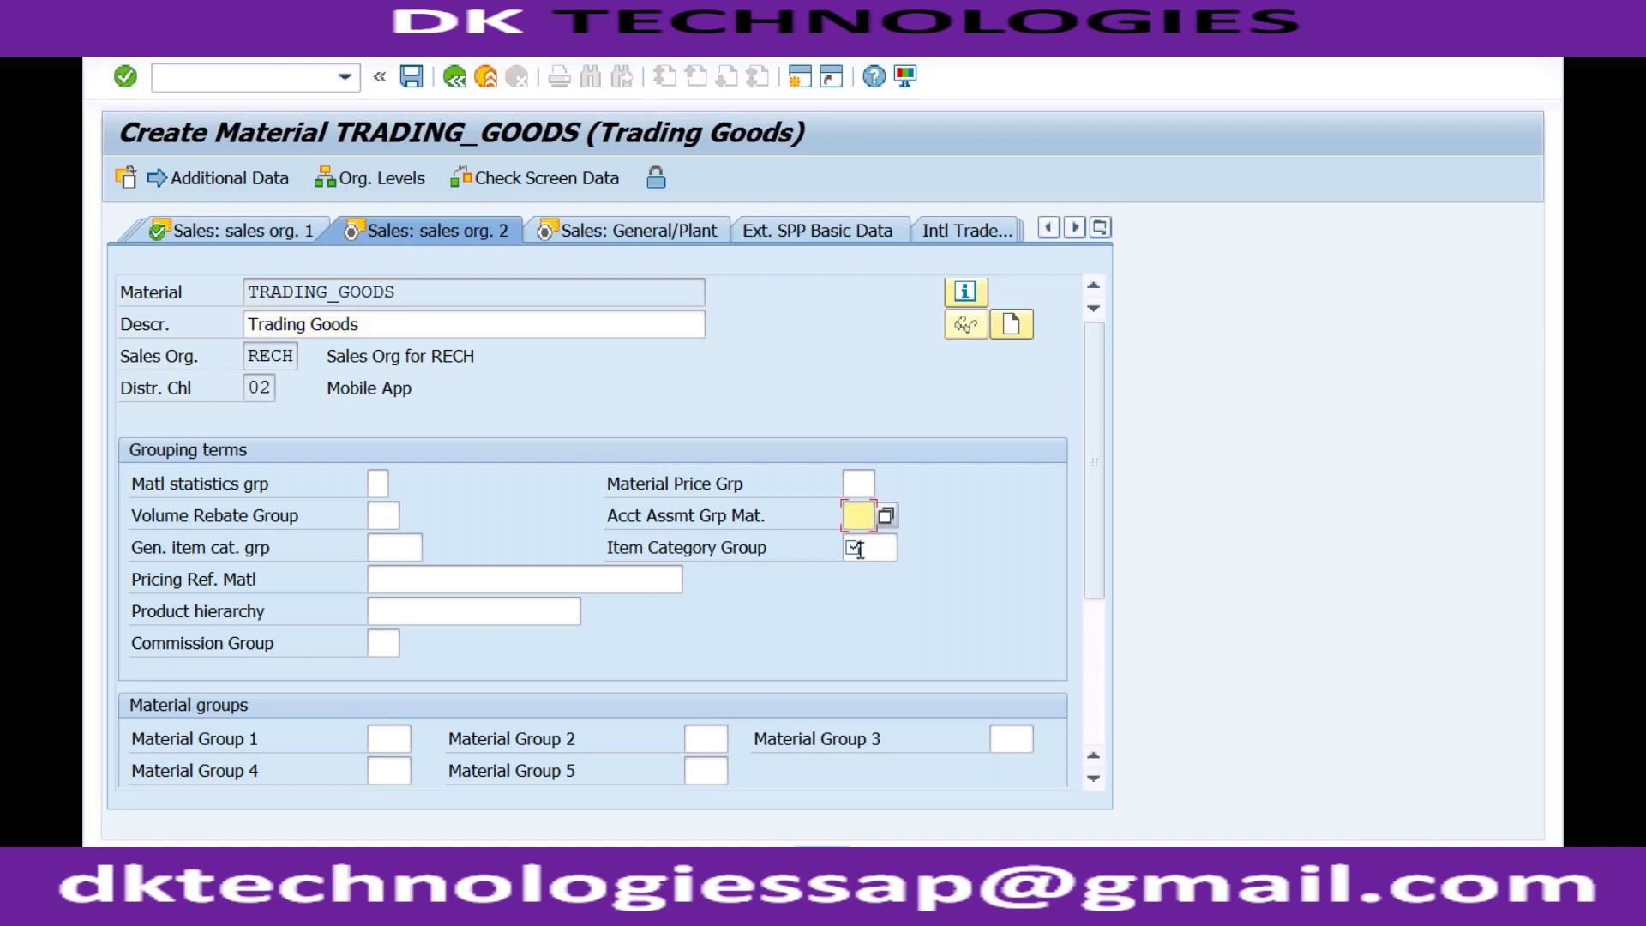
{"action": "left_click", "coordinate": [858, 549]}
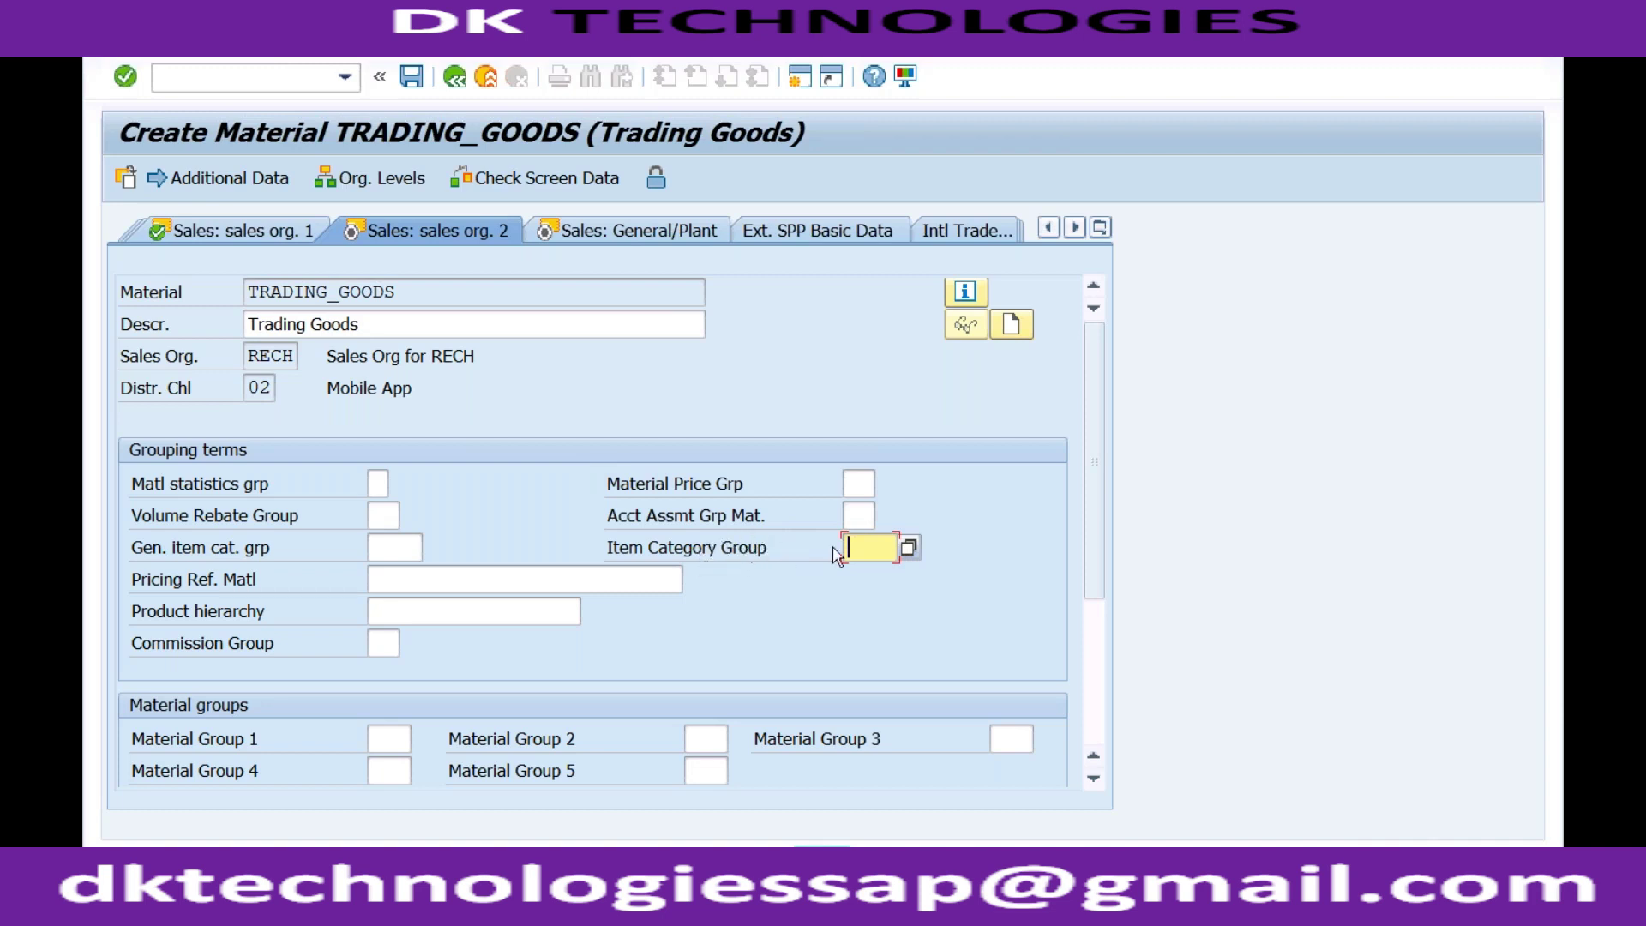
{"action": "type", "text": "NORM"}
{"action": "key", "text": "Return"}
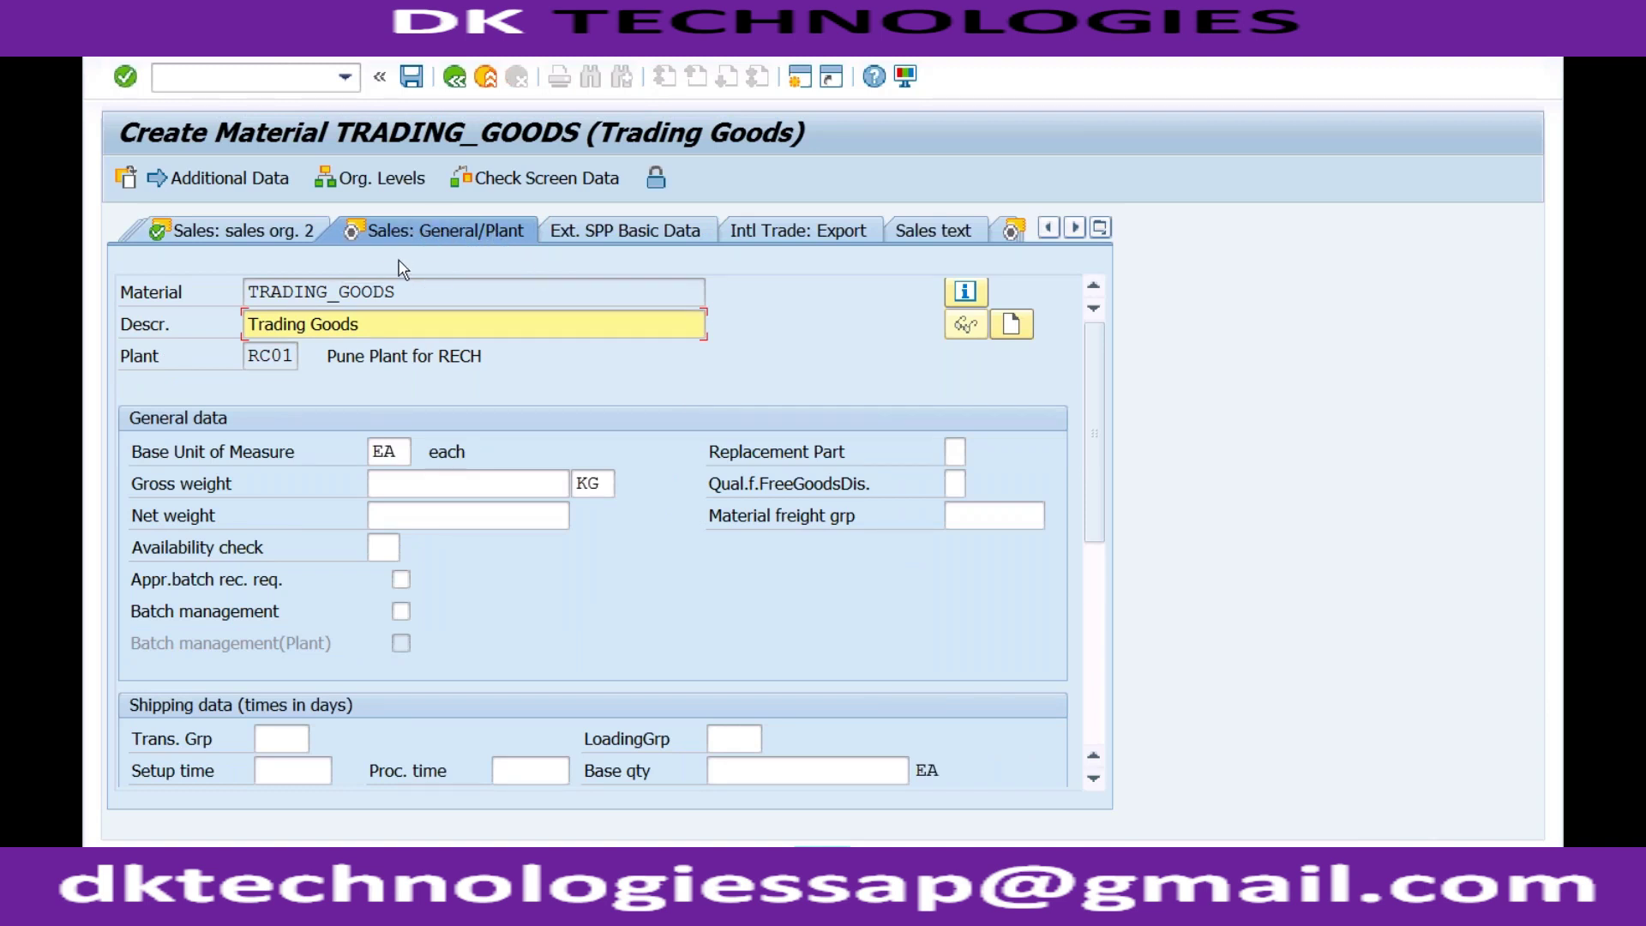
Set the availability check to 02 (Individ.requirements) in Sales: General/Plant and continue to the Purchasing view.
{"action": "left_click", "coordinate": [384, 545]}
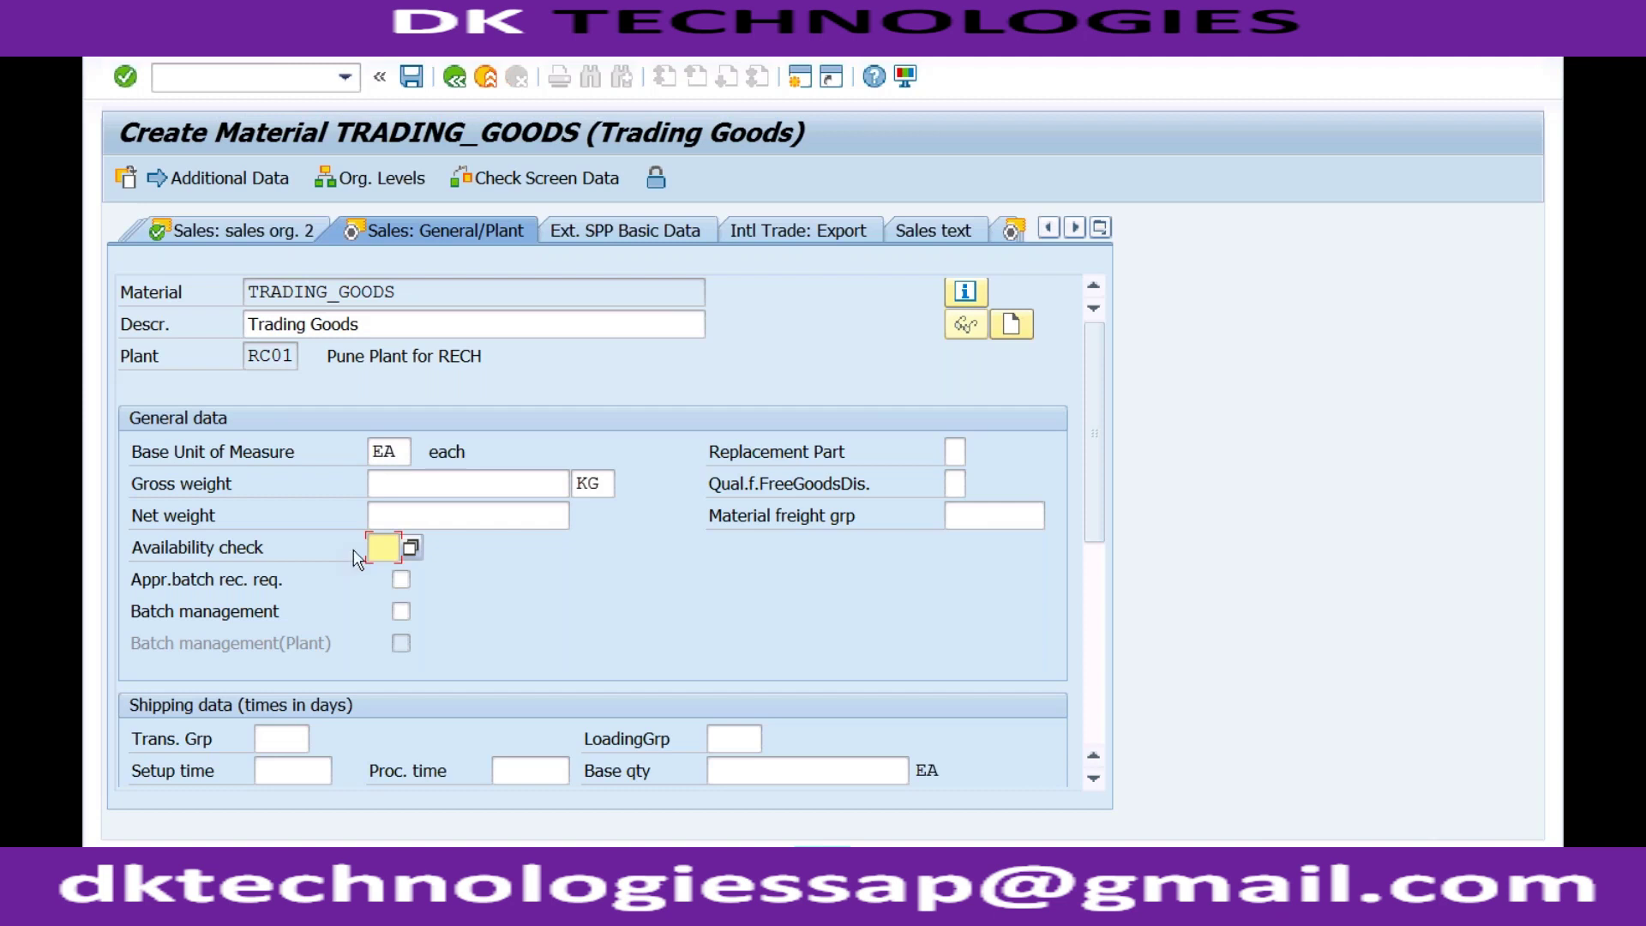
{"action": "left_click", "coordinate": [412, 548]}
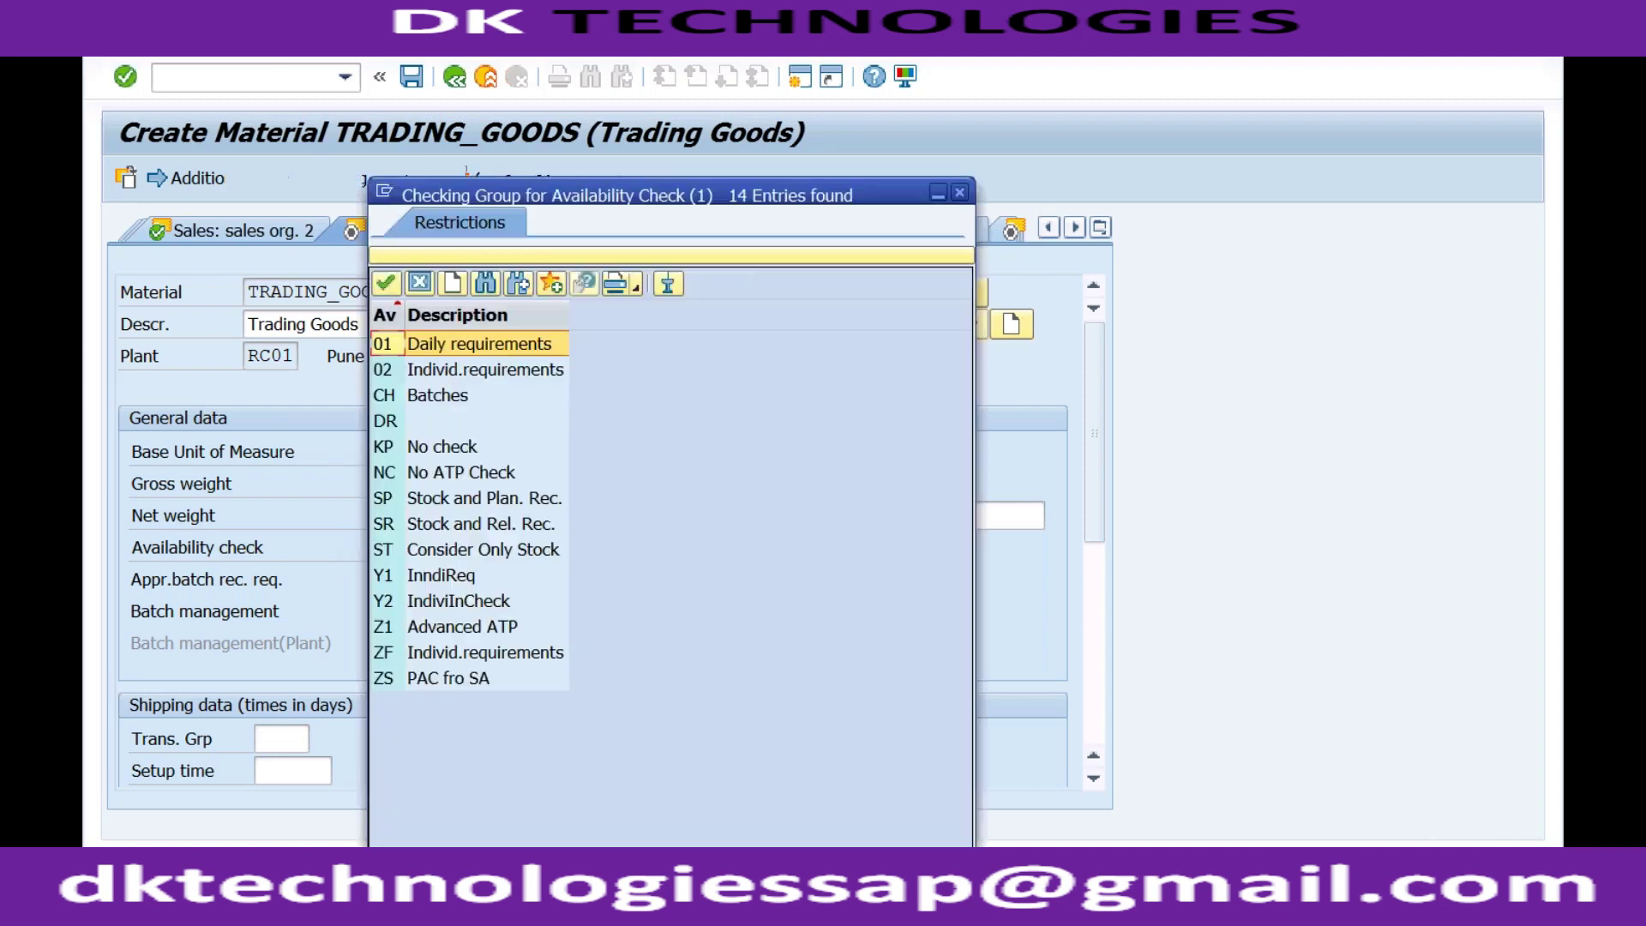
{"action": "left_click", "coordinate": [474, 343]}
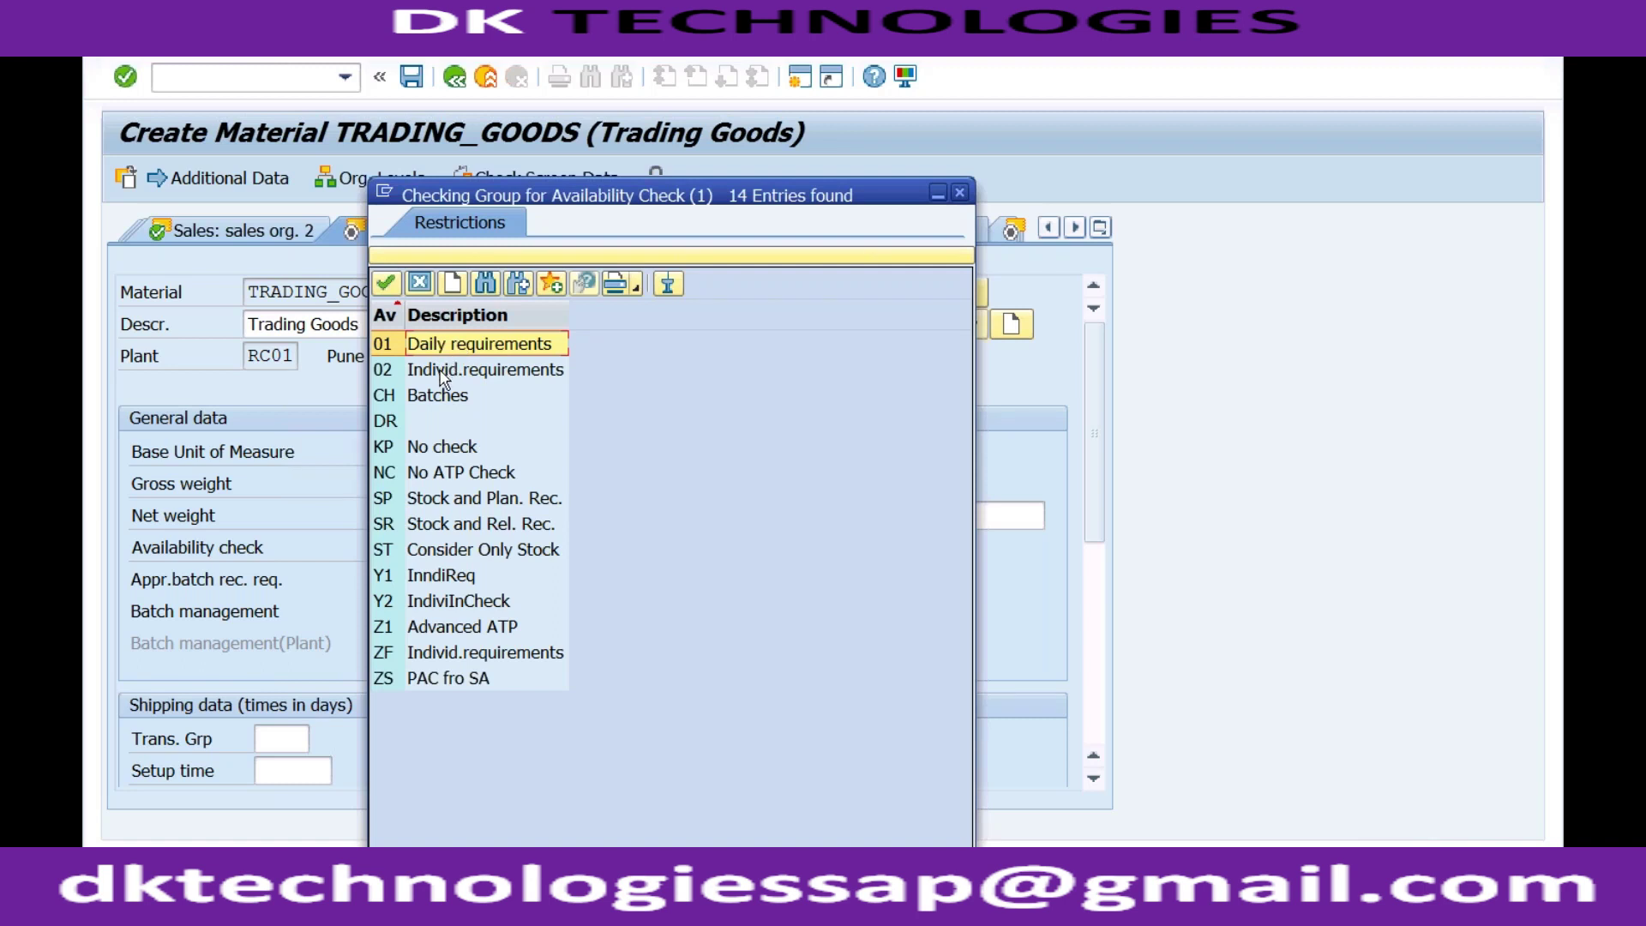
{"action": "double_click", "coordinate": [393, 370]}
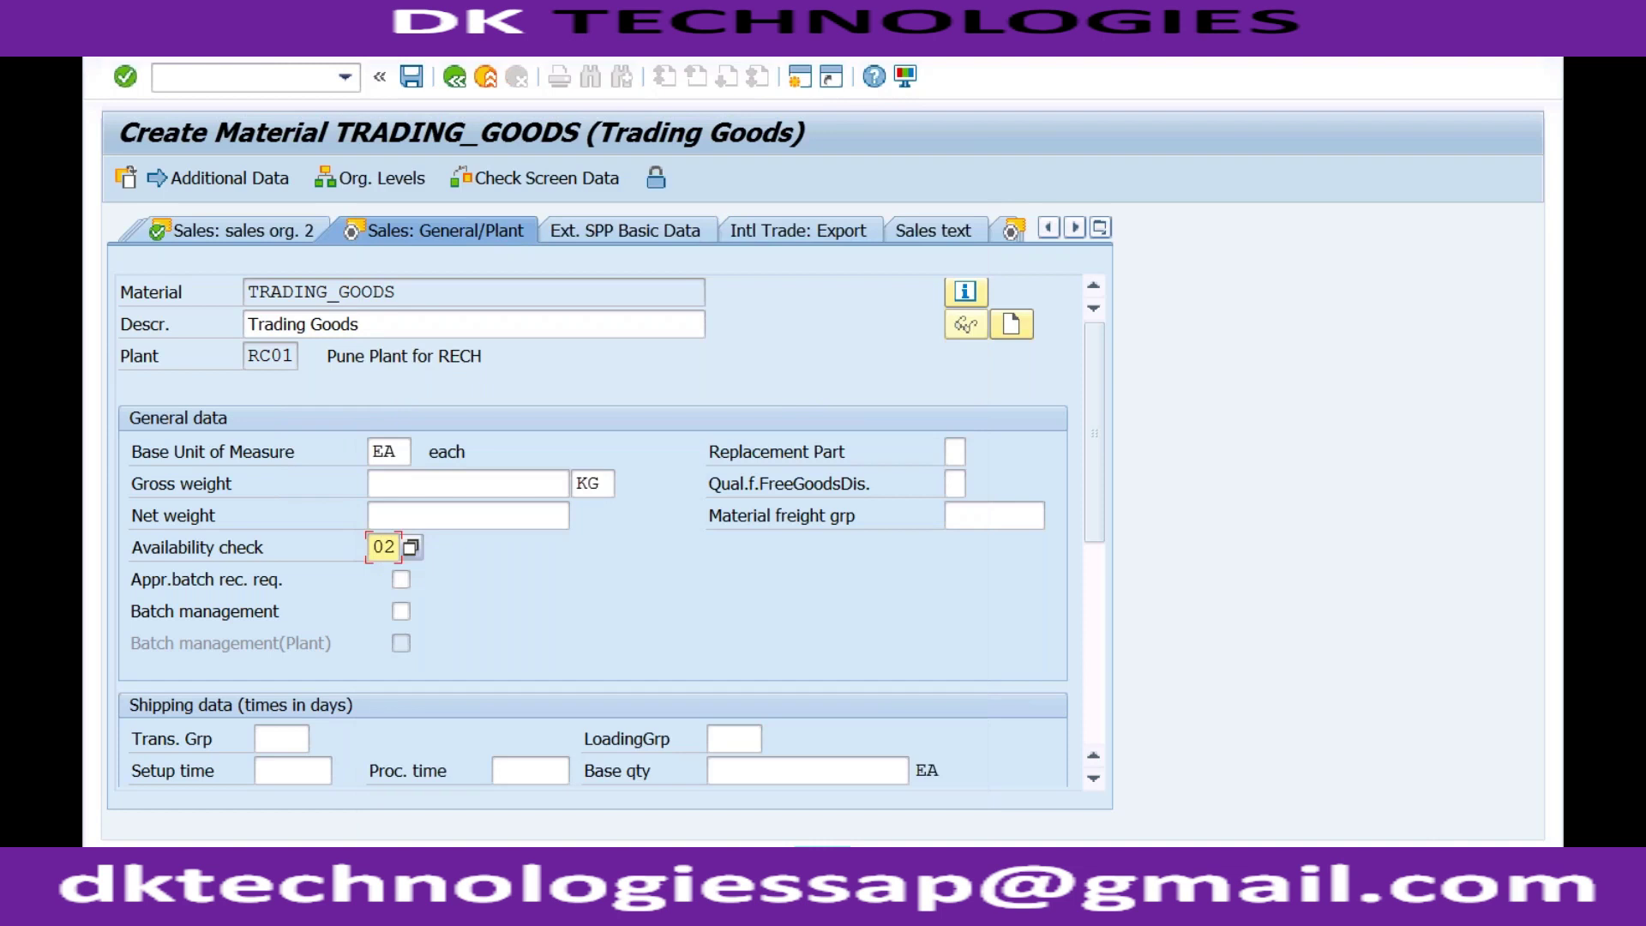
{"action": "key", "text": "Return"}
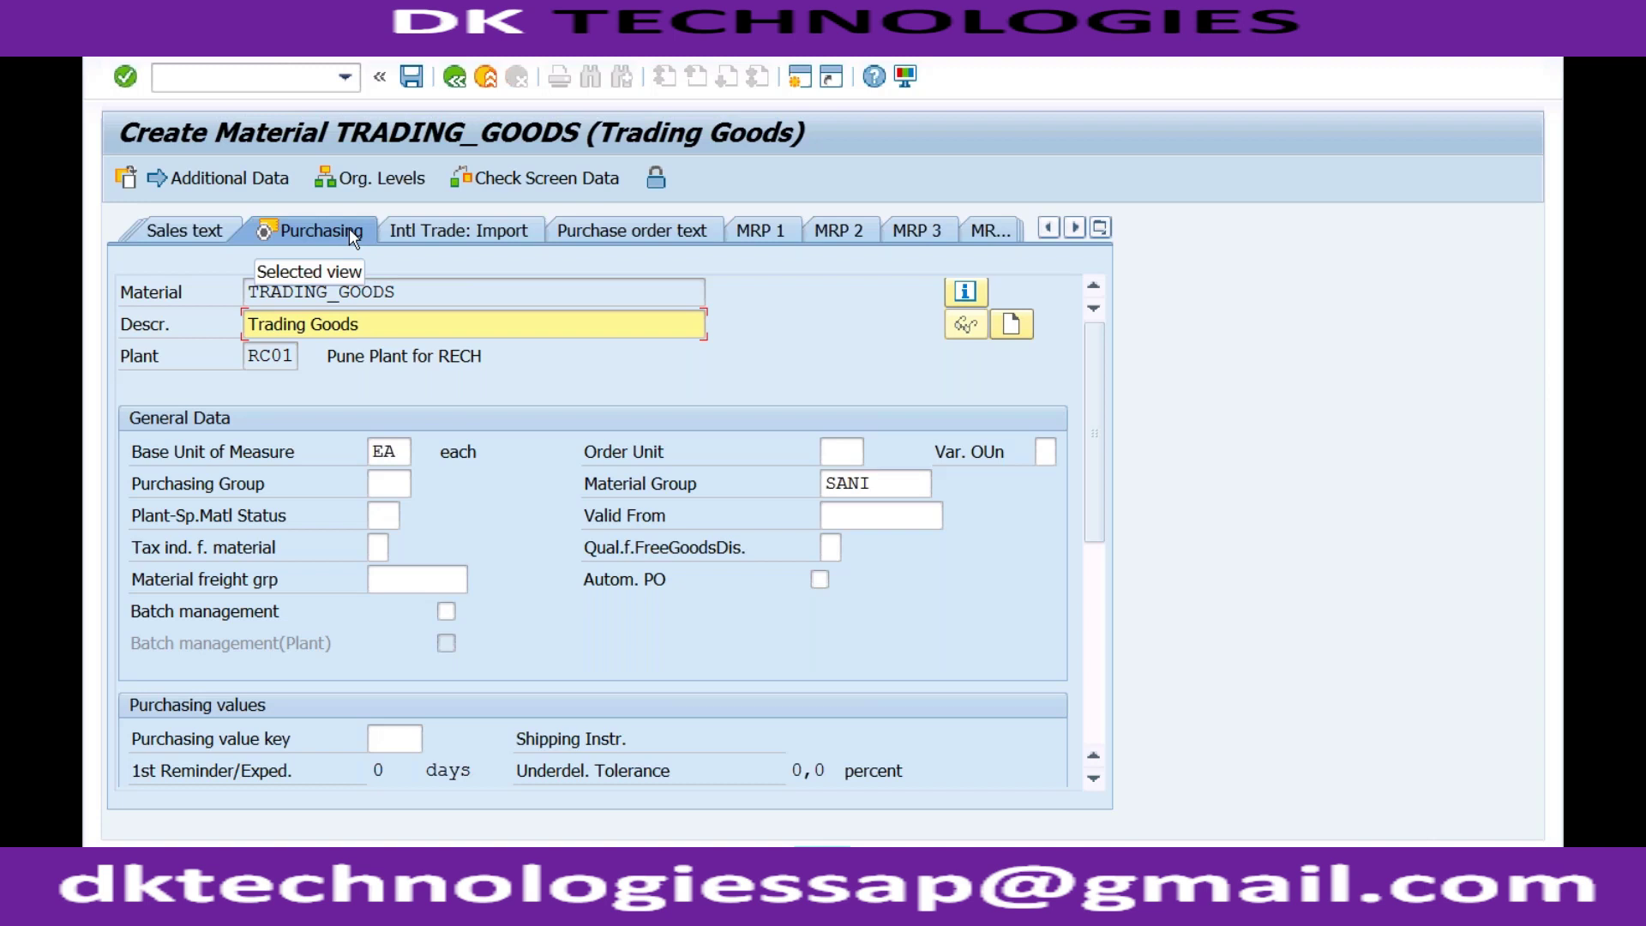
Set the purchasing group to 001 in the Purchasing view and continue to Plant data / stor. 1.
{"action": "left_click", "coordinate": [395, 481]}
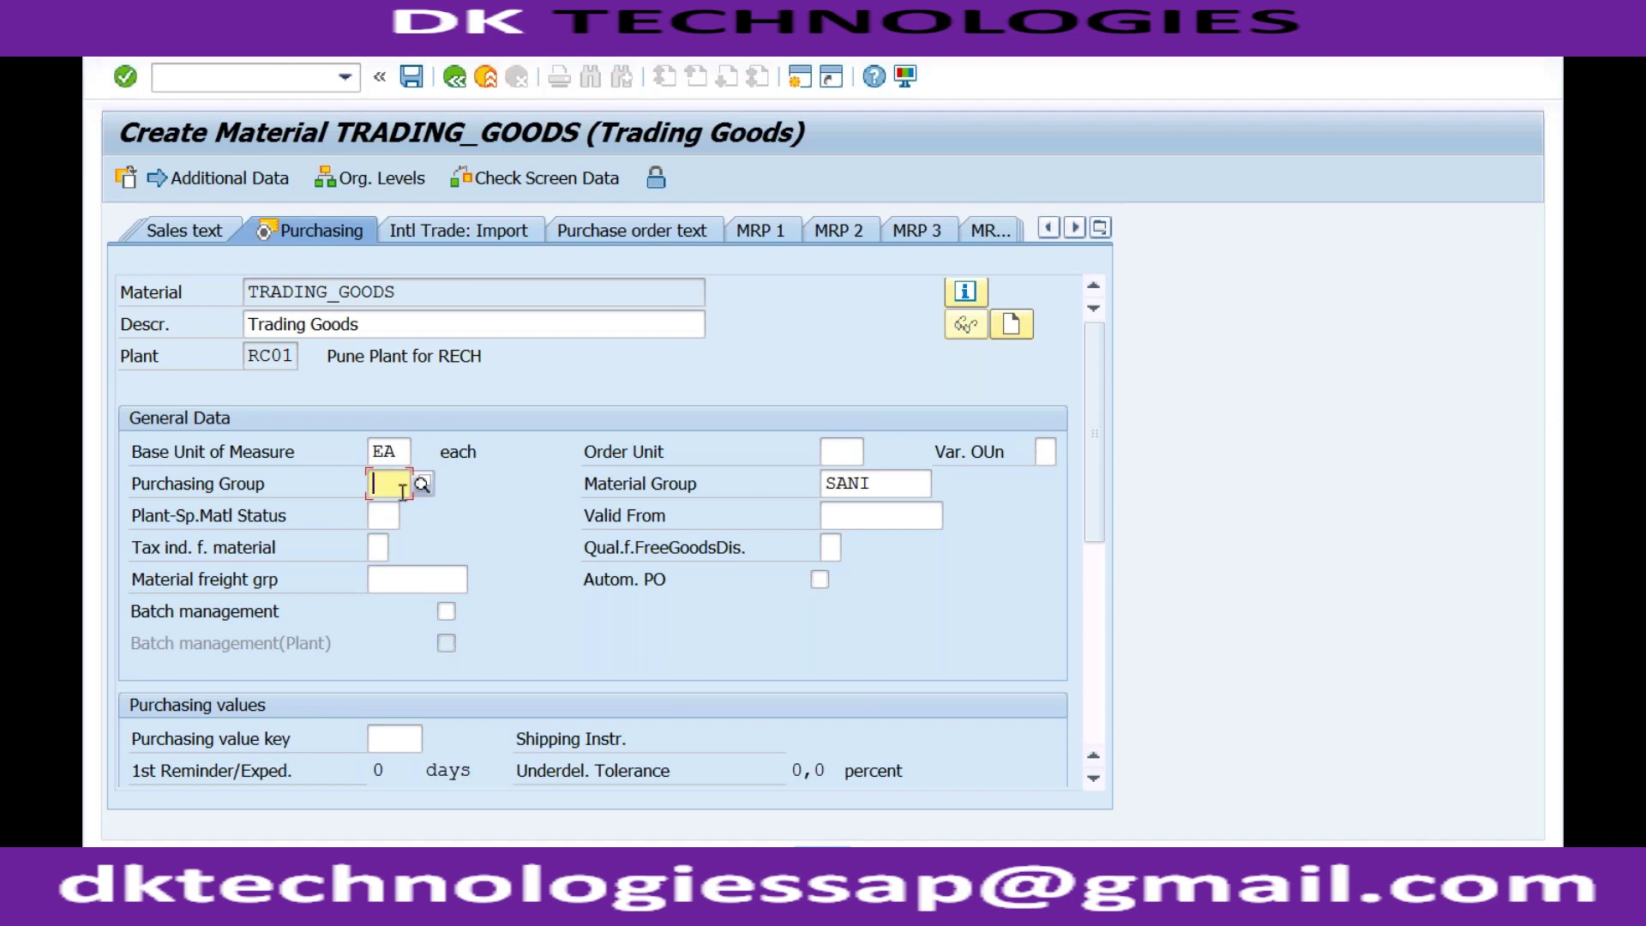
{"action": "type", "text": "001"}
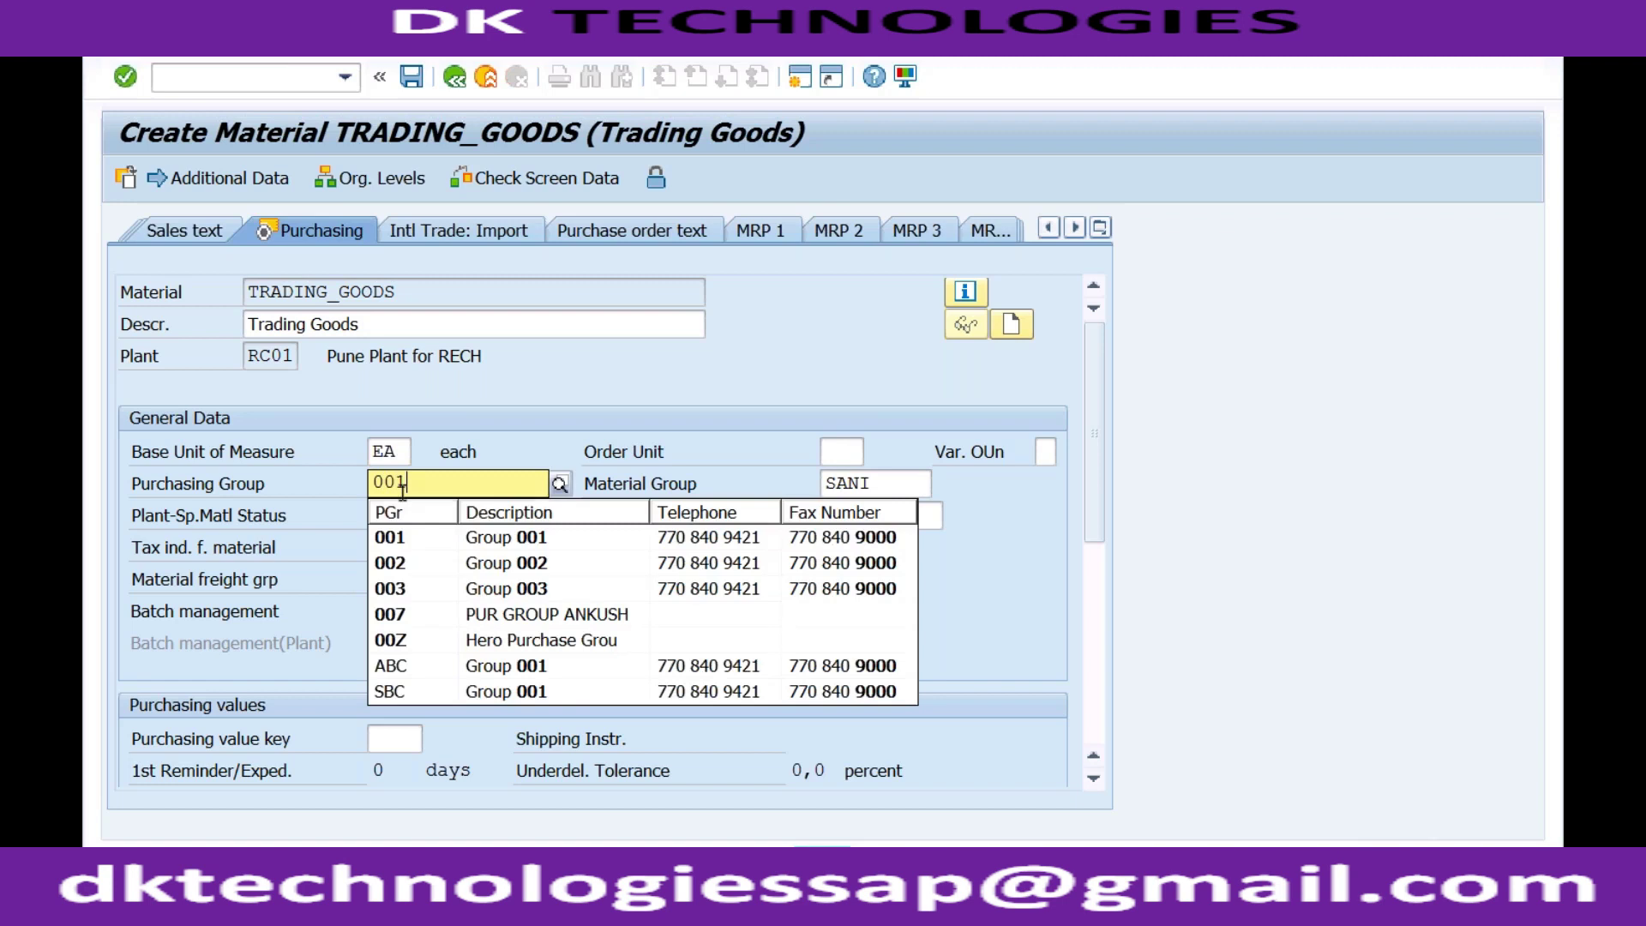
{"action": "key", "text": "Down"}
{"action": "key", "text": "Return"}
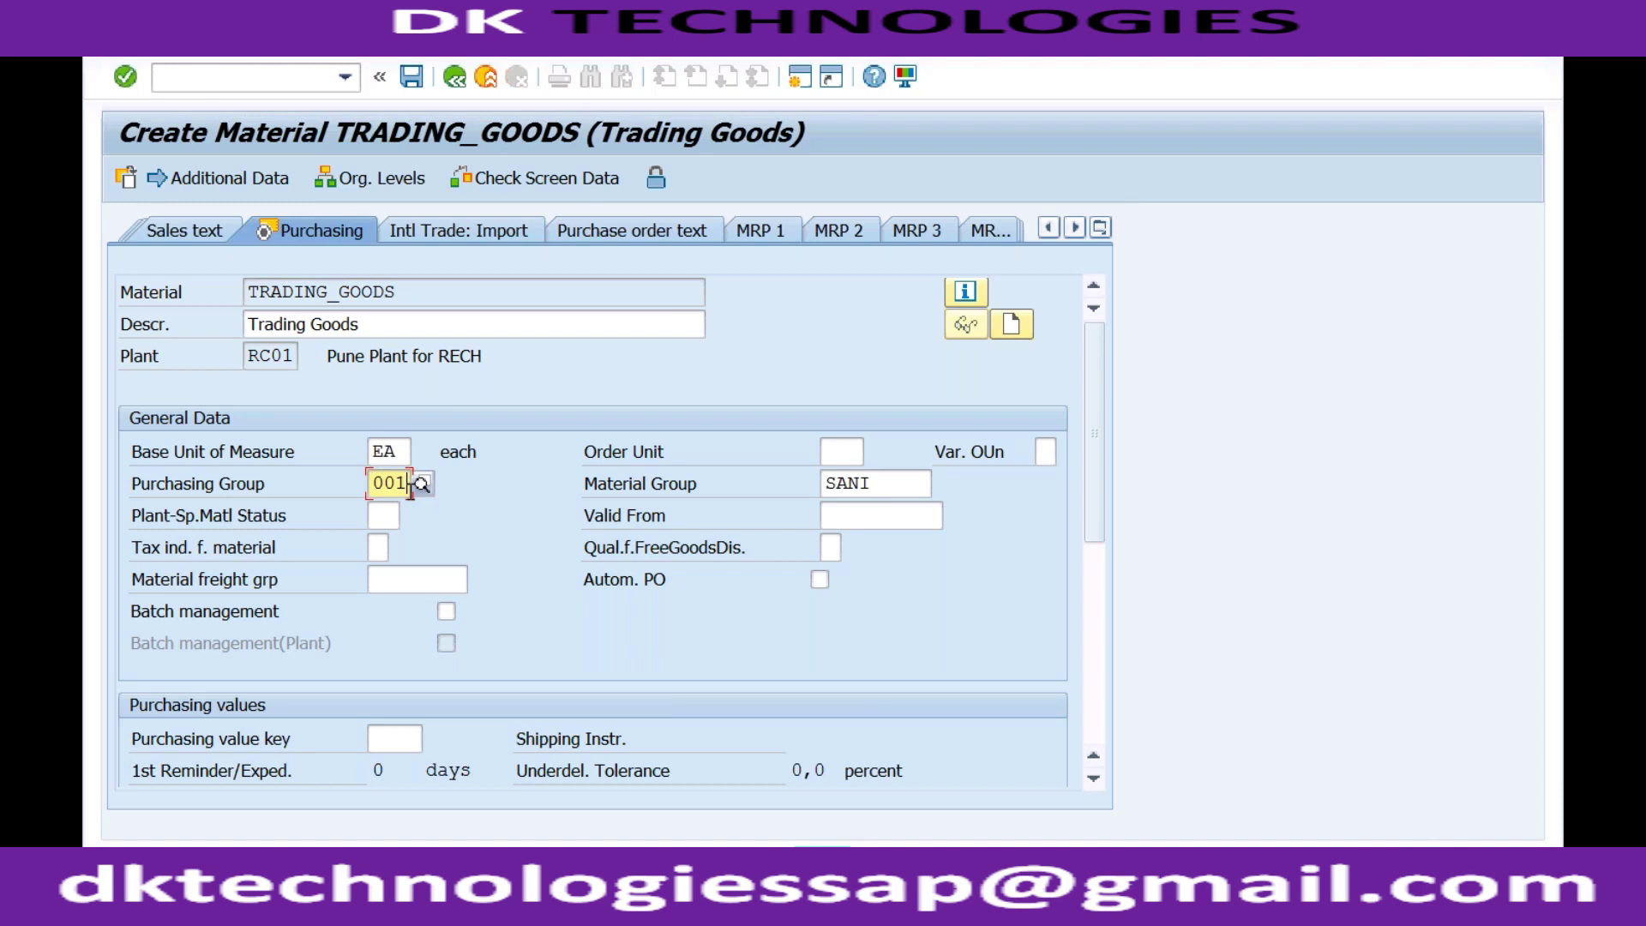
{"action": "key", "text": "Return"}
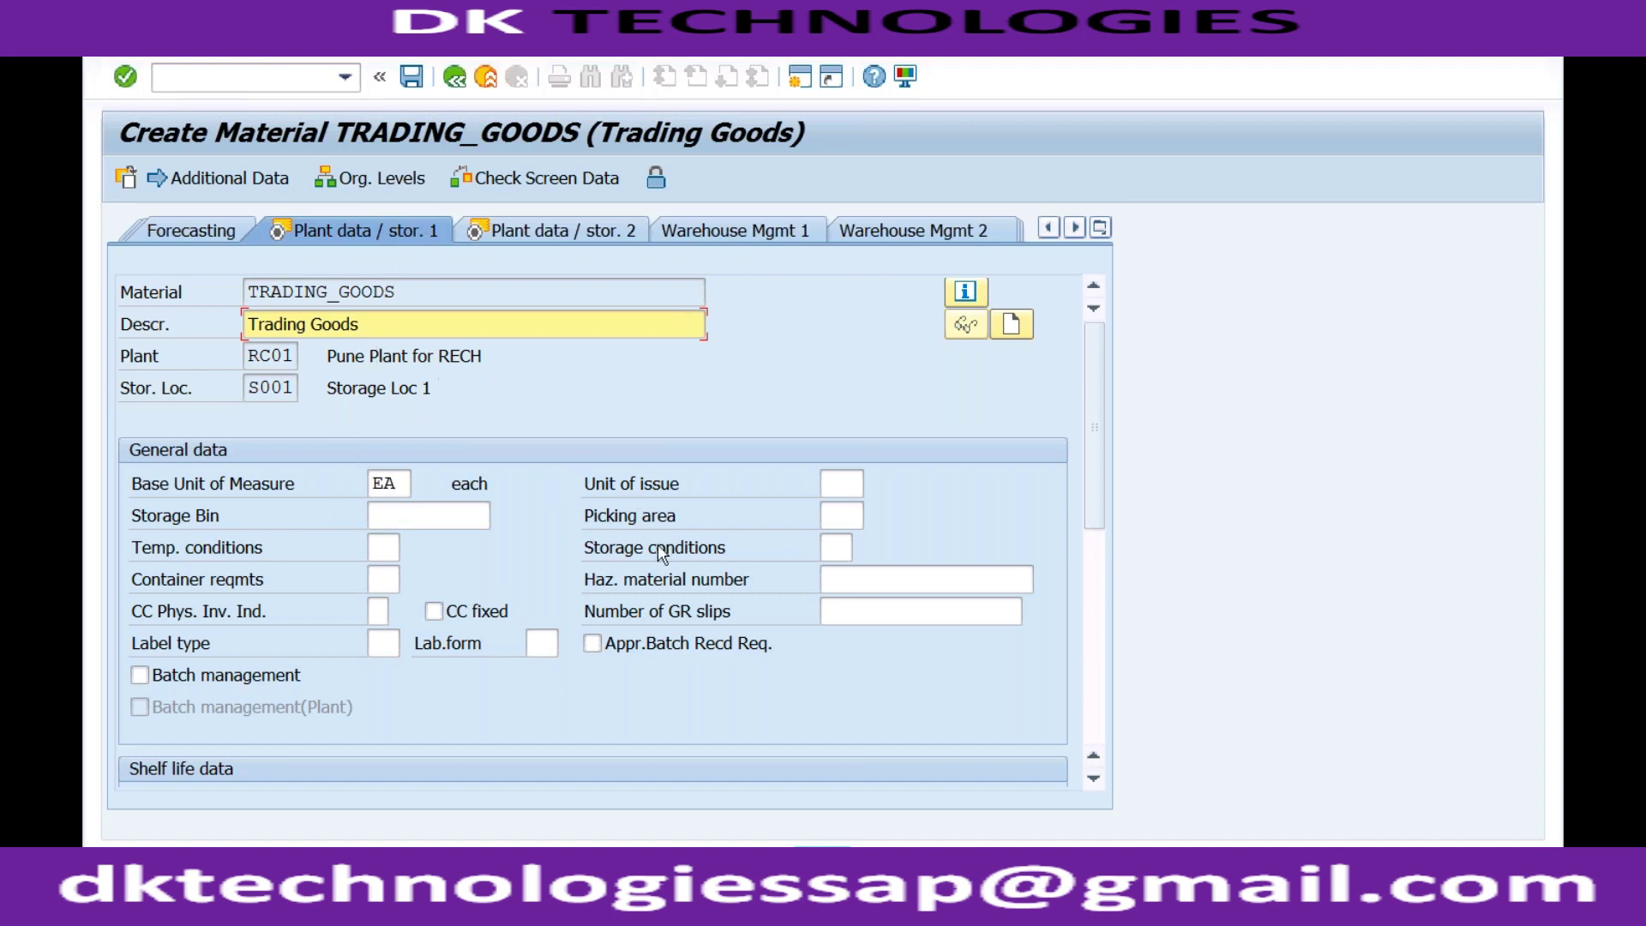
Go through Plant data / stor. 1 and 2 without making entries and continue to the Accounting 1 view.
{"action": "key", "text": "Return"}
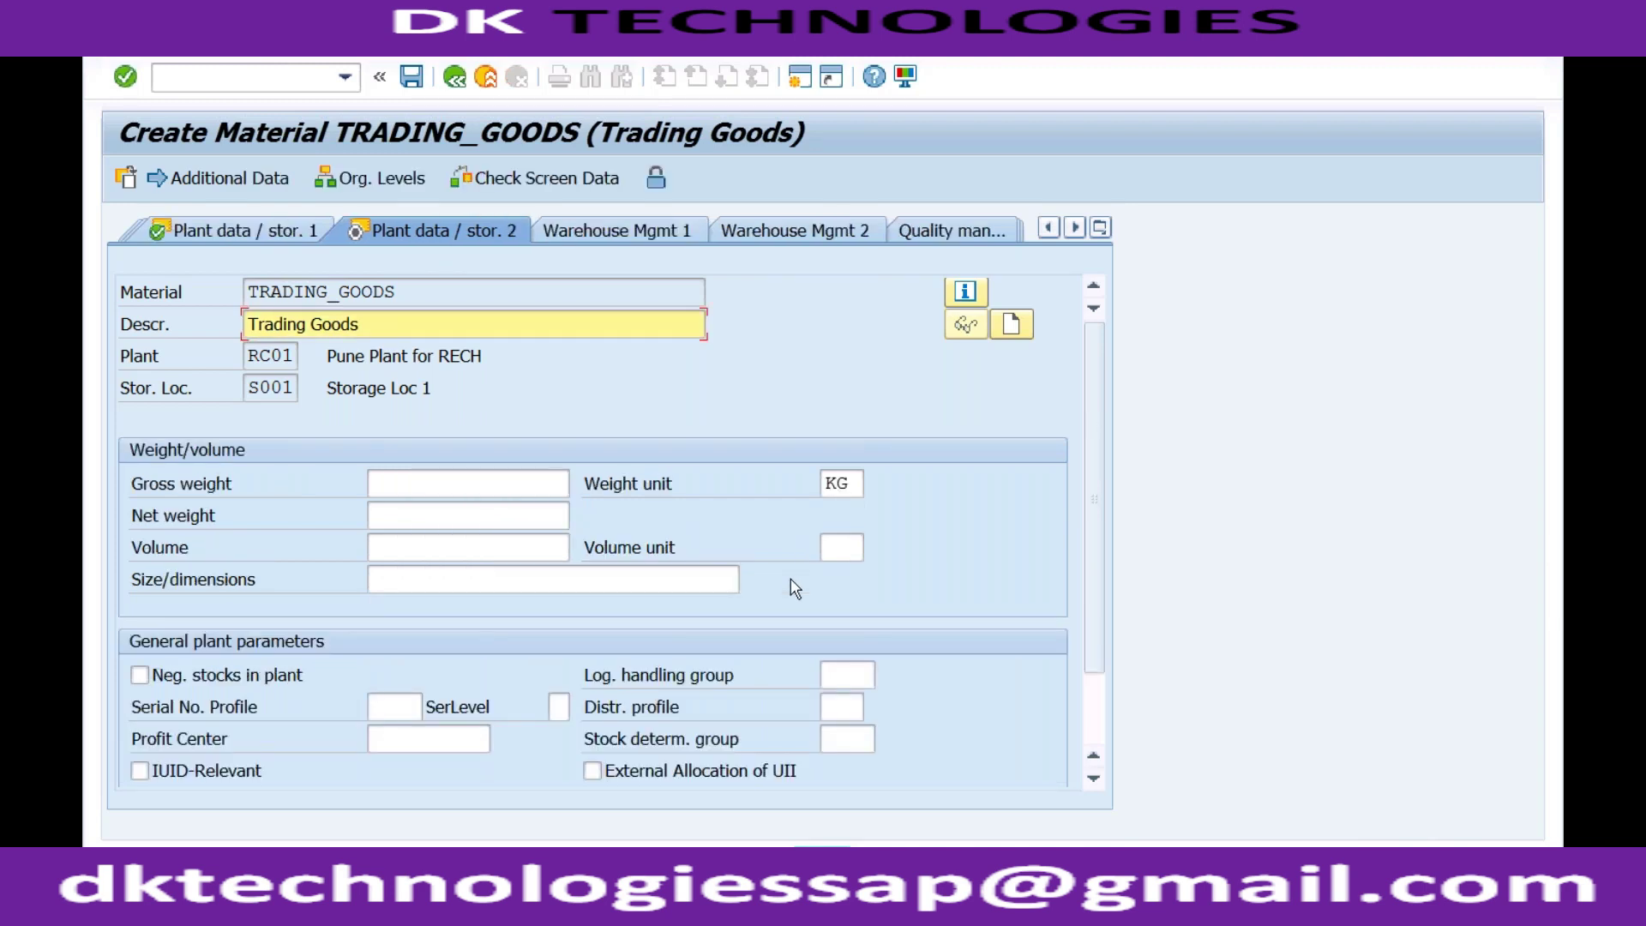
{"action": "left_click", "coordinate": [547, 484]}
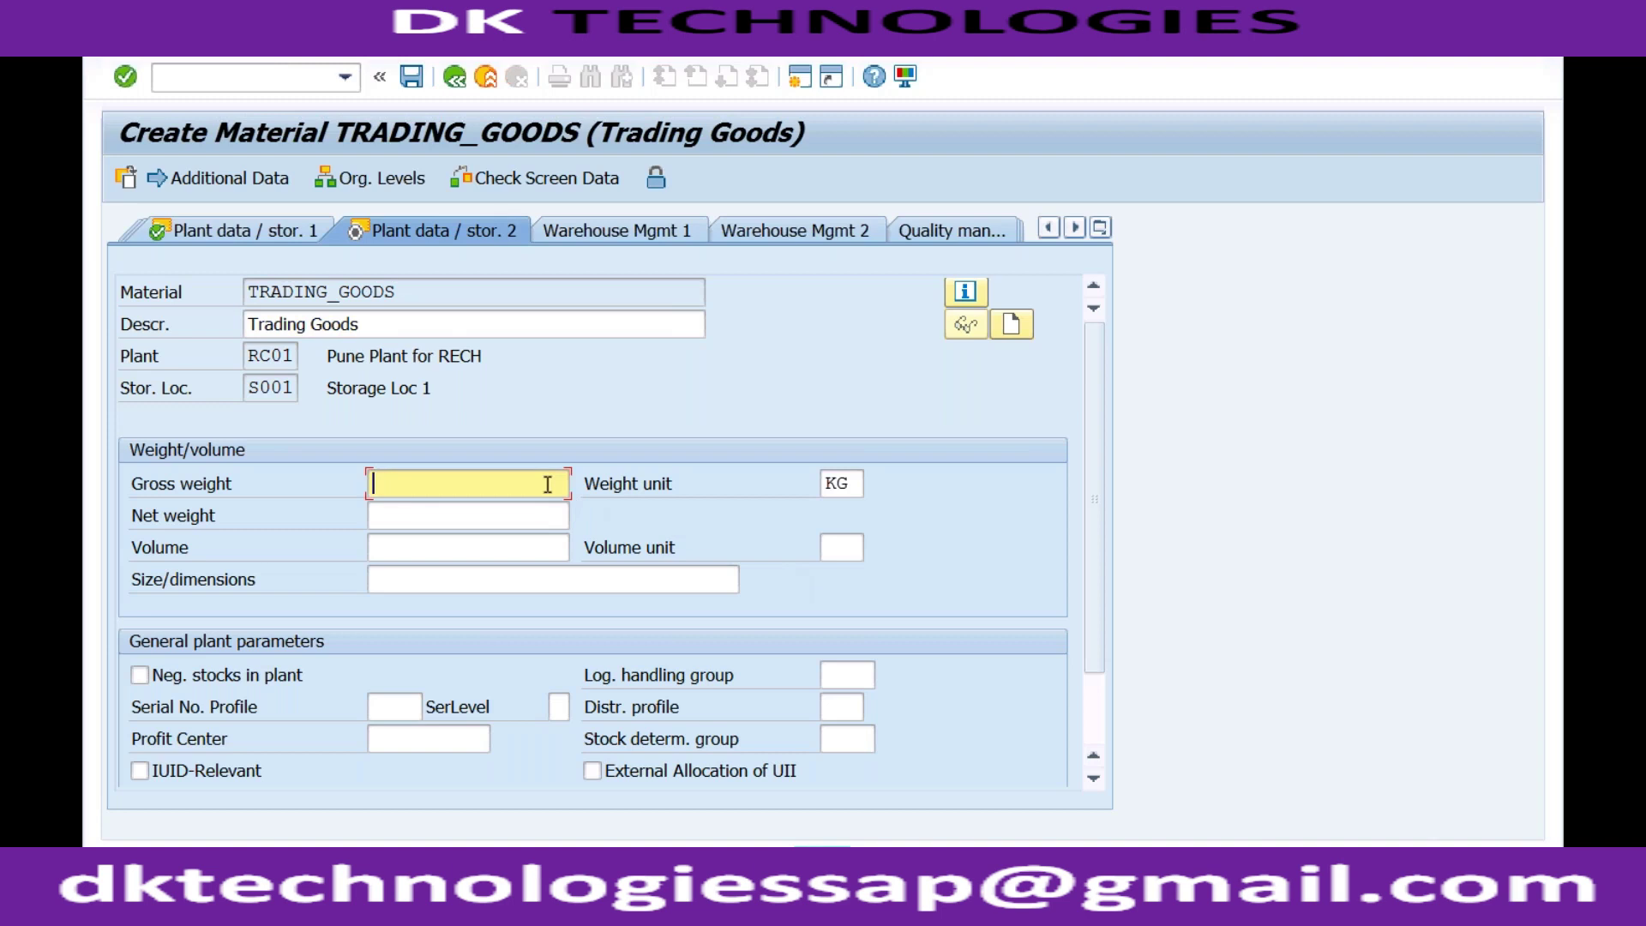
{"action": "left_click", "coordinate": [534, 509]}
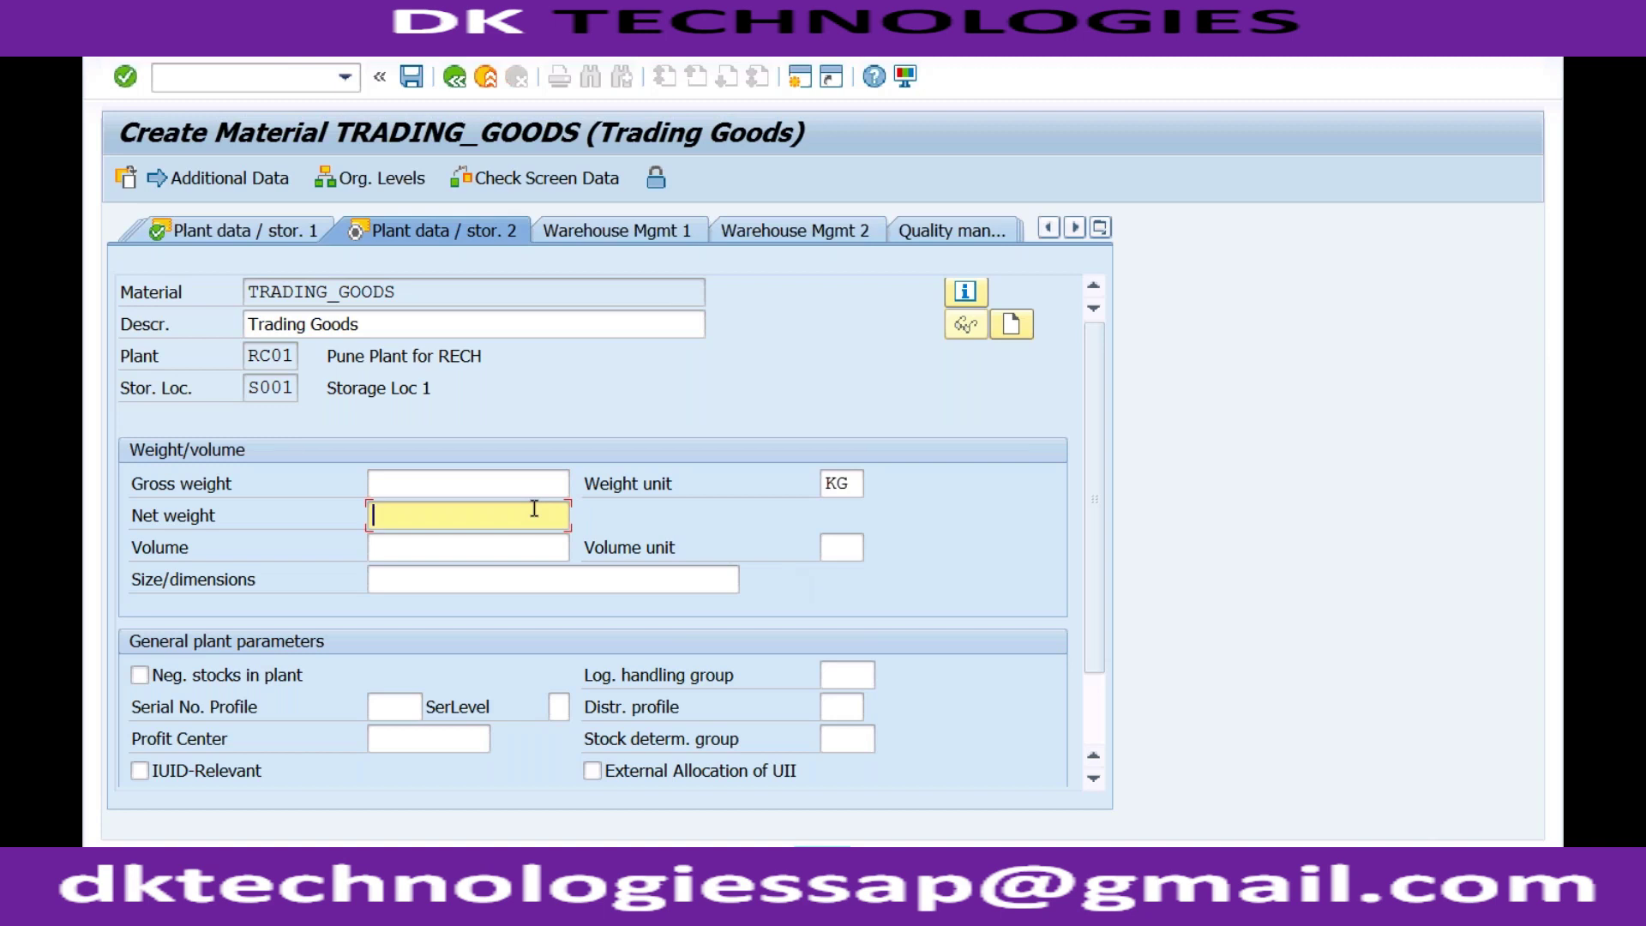
{"action": "left_click", "coordinate": [456, 483]}
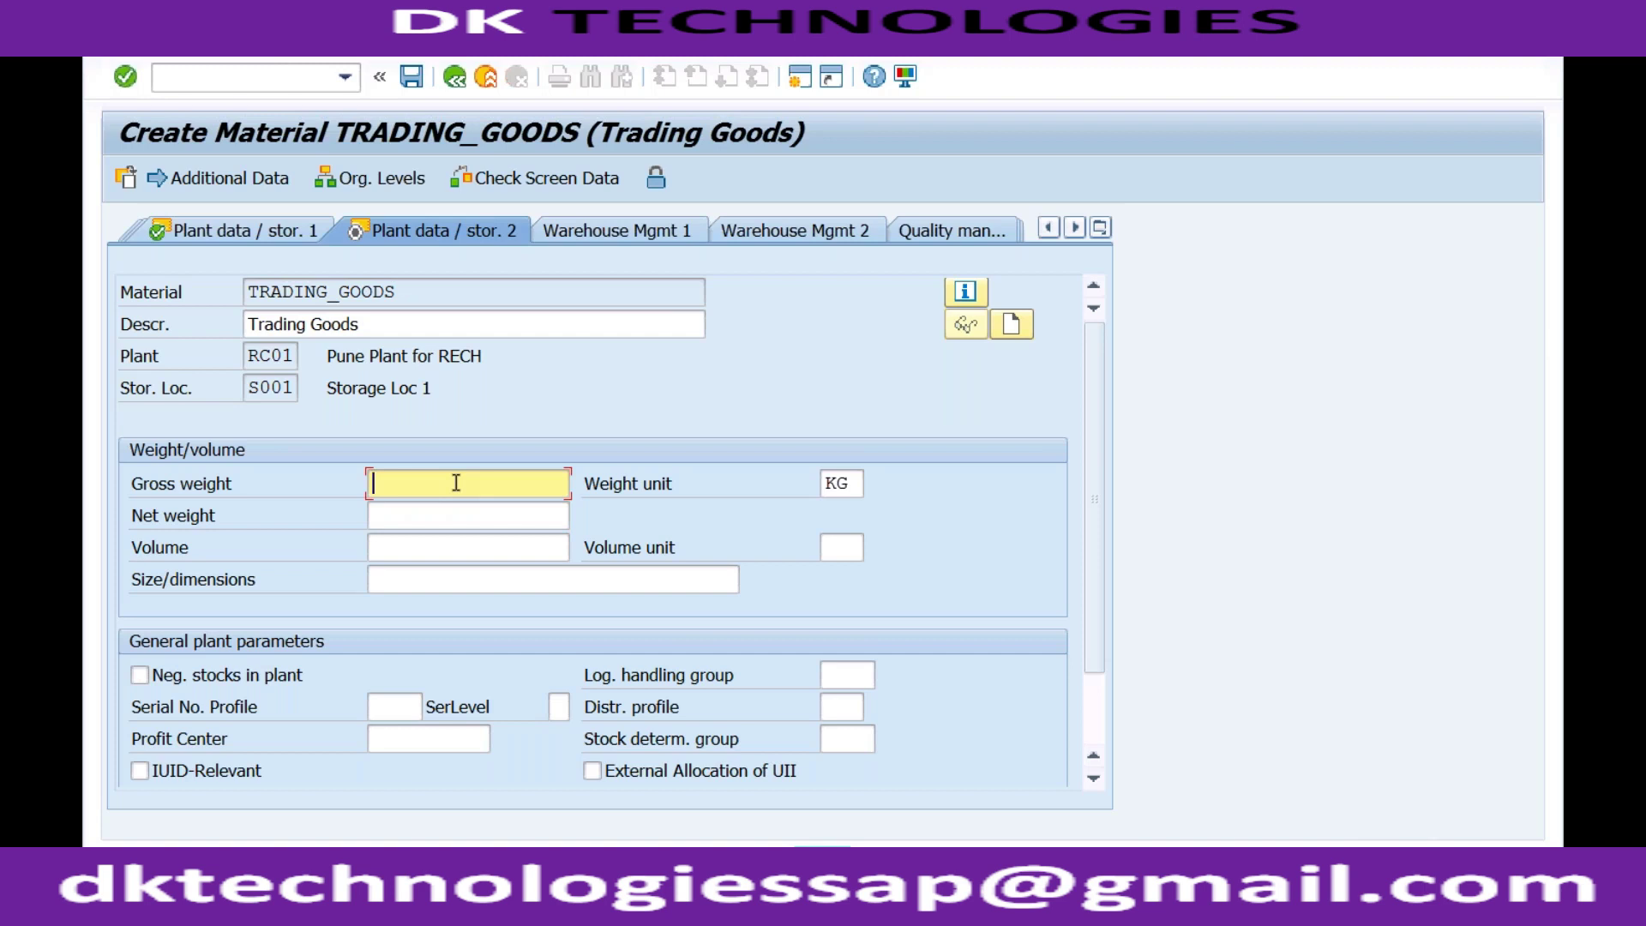
{"action": "key", "text": "Return"}
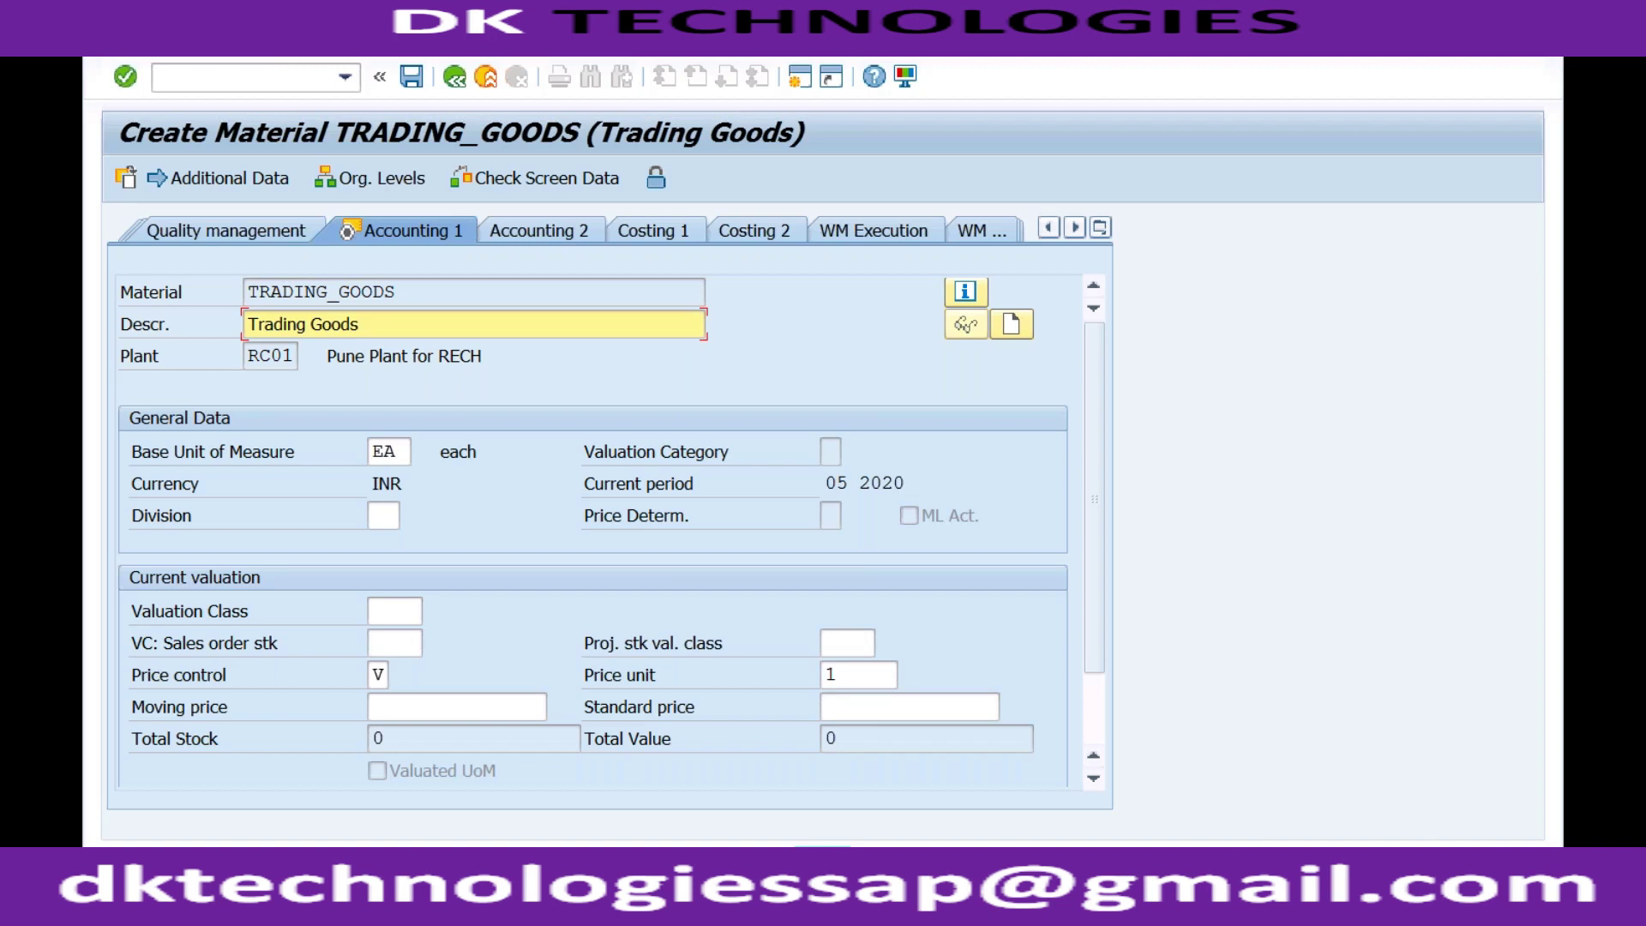
Open the valuation class for entry under Current valuation in the Accounting 1 view.
{"action": "left_click", "coordinate": [396, 608]}
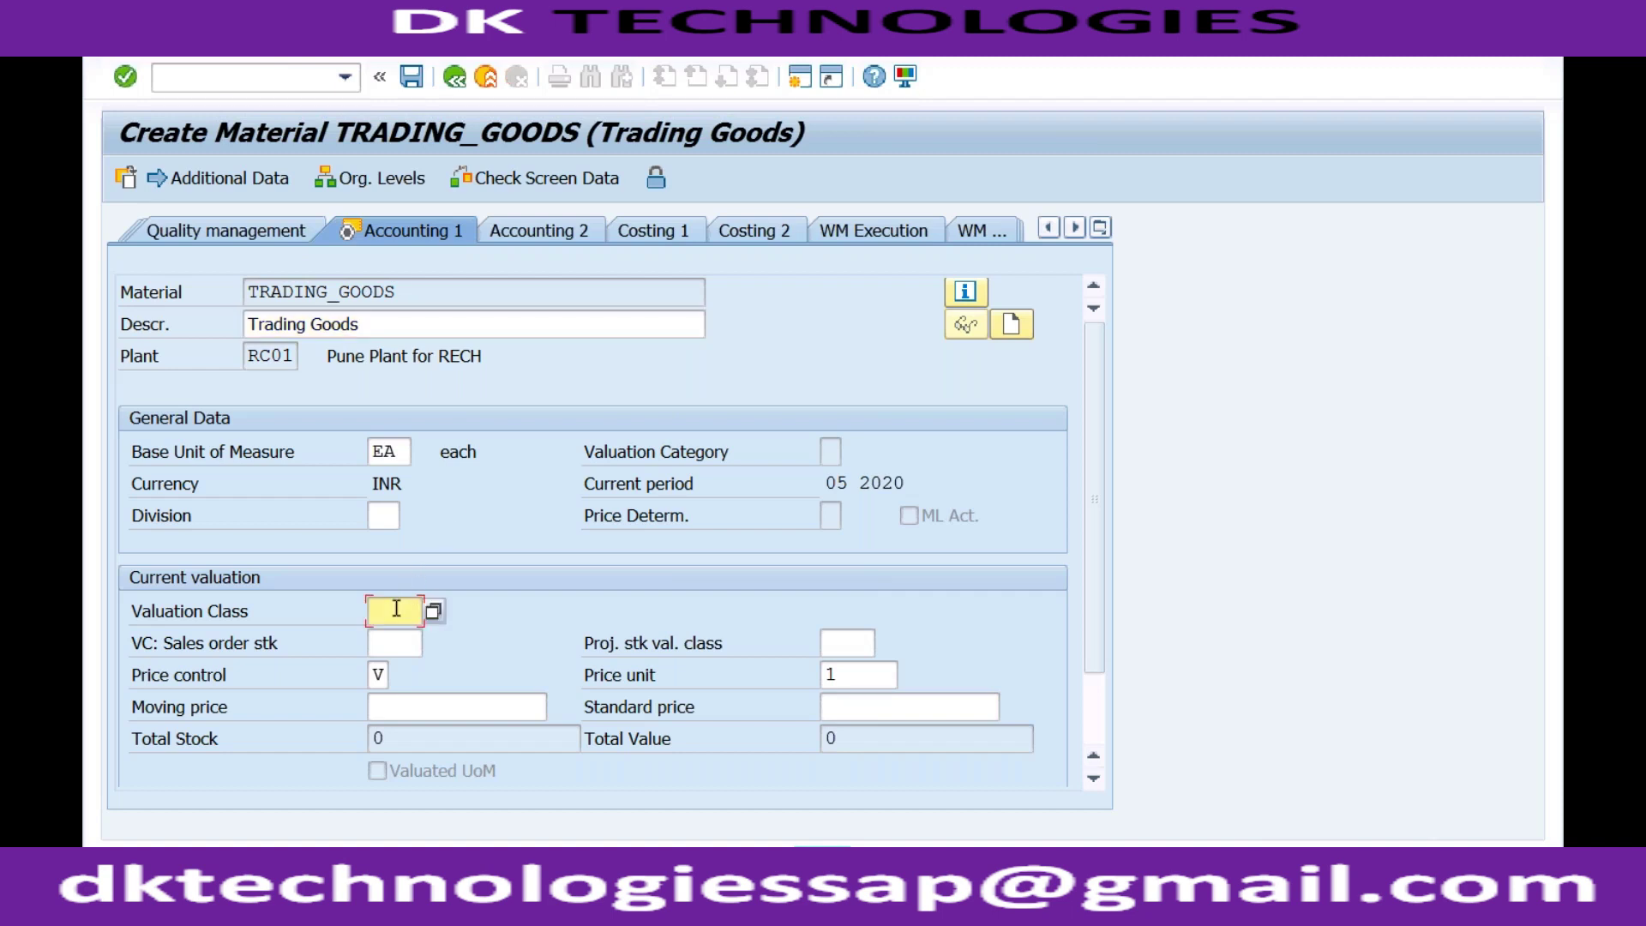